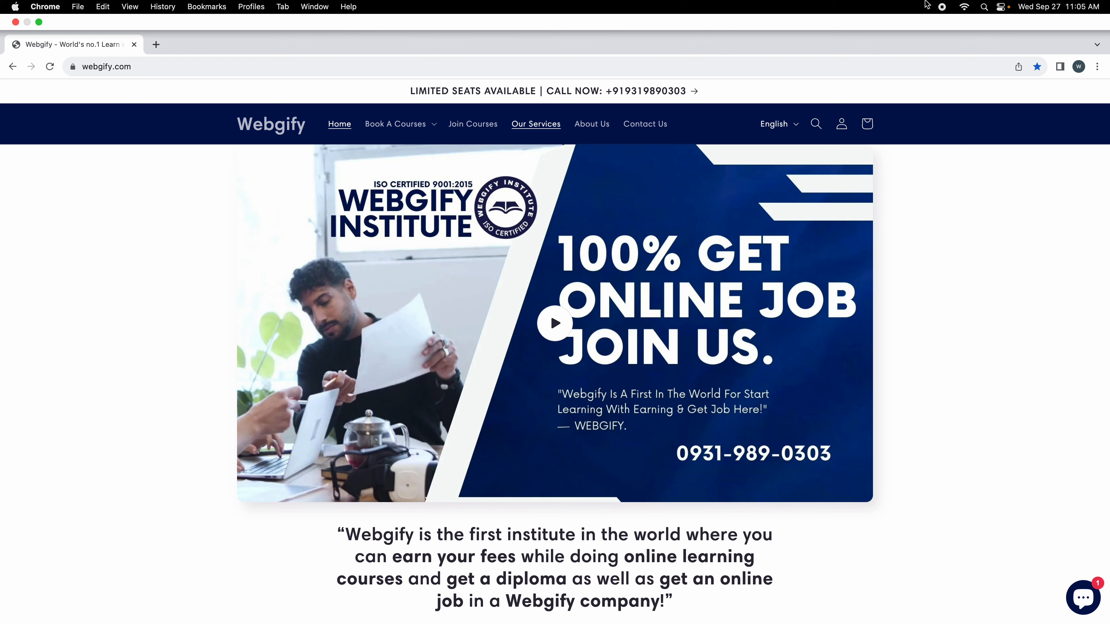
# Step: Switch to Photoshop and make the Ellipse Tool the active shape tool
pyautogui.press('super+Tab')
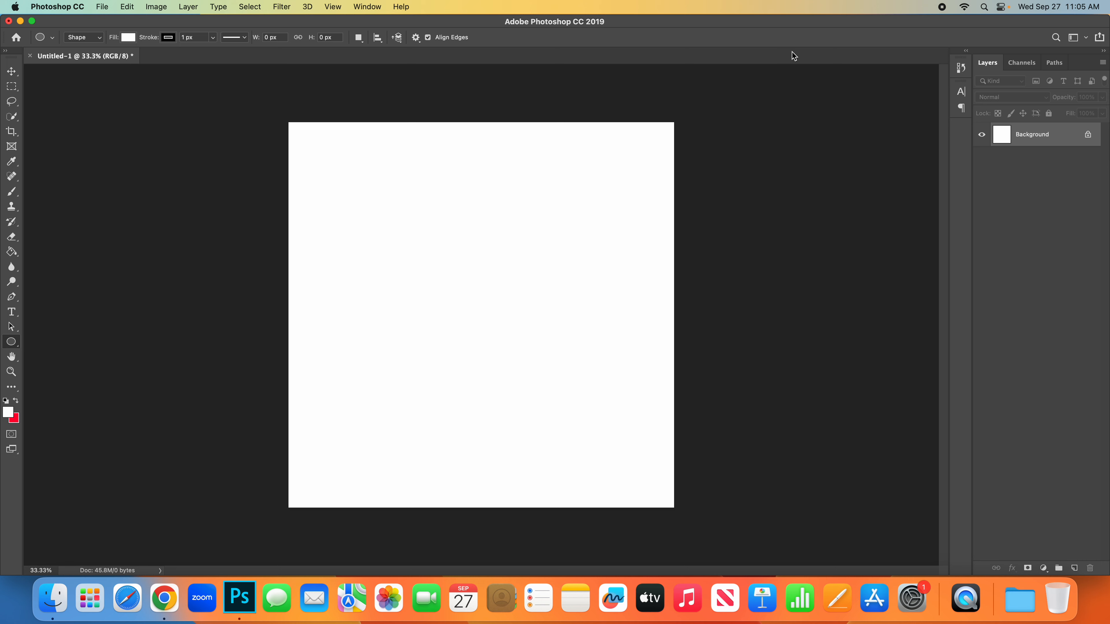
pyautogui.rightClick(11, 341)
pyautogui.click(82, 345)
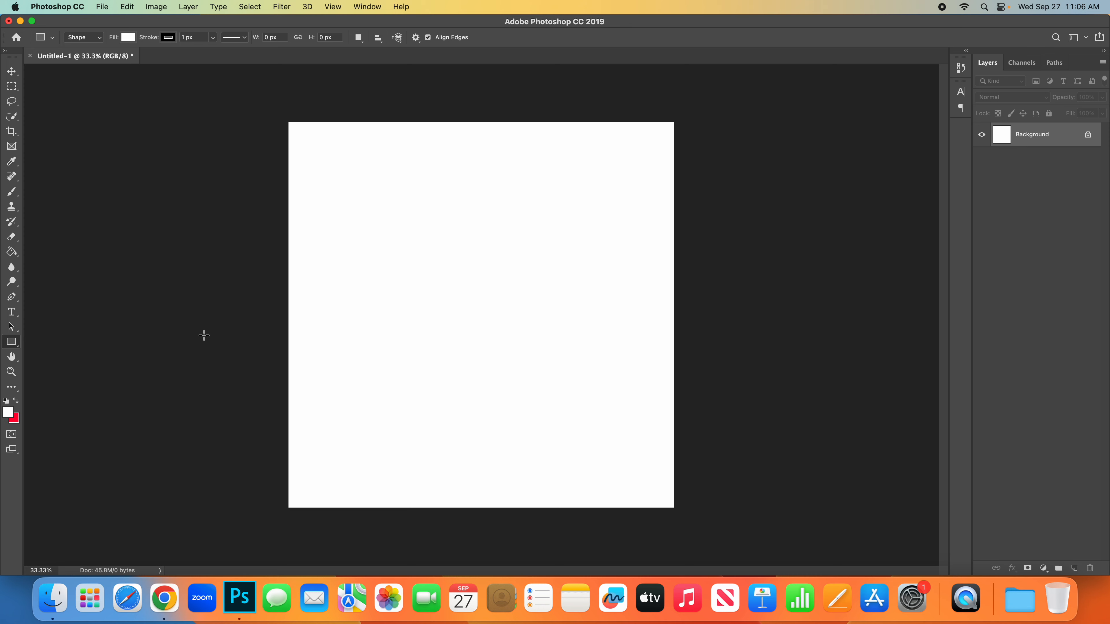
pyautogui.rightClick(13, 346)
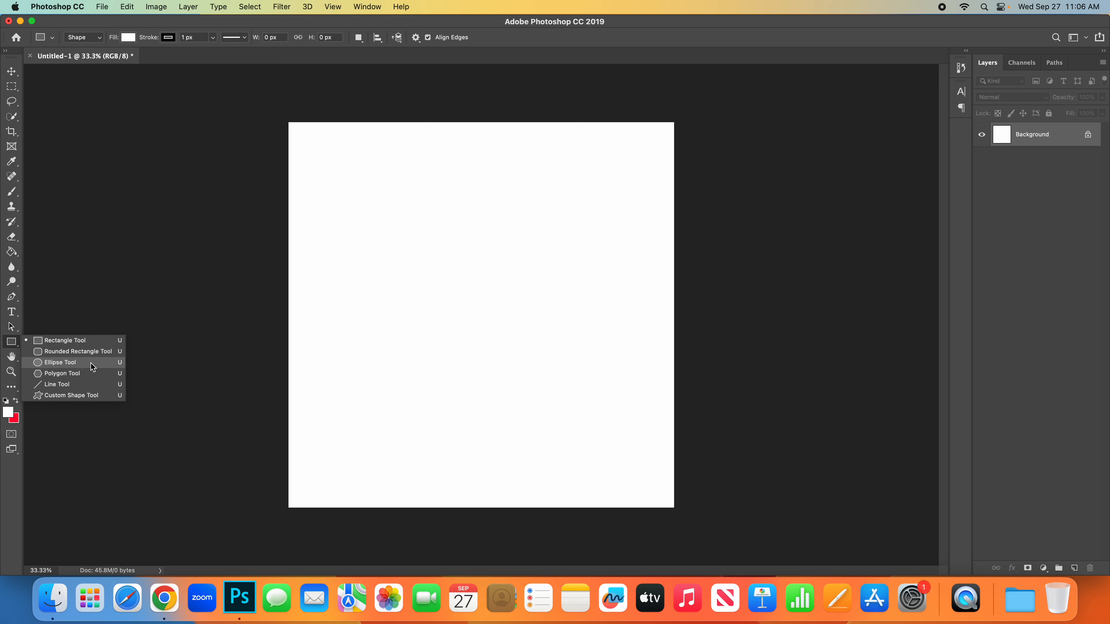
pyautogui.click(61, 363)
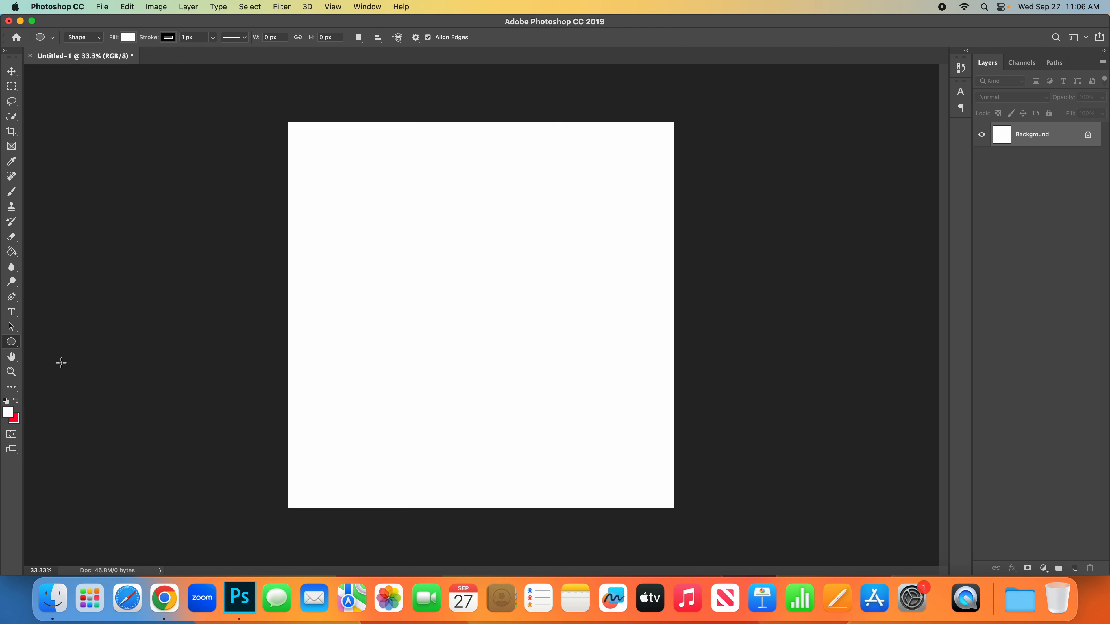
pyautogui.rightClick(12, 346)
pyautogui.click(52, 341)
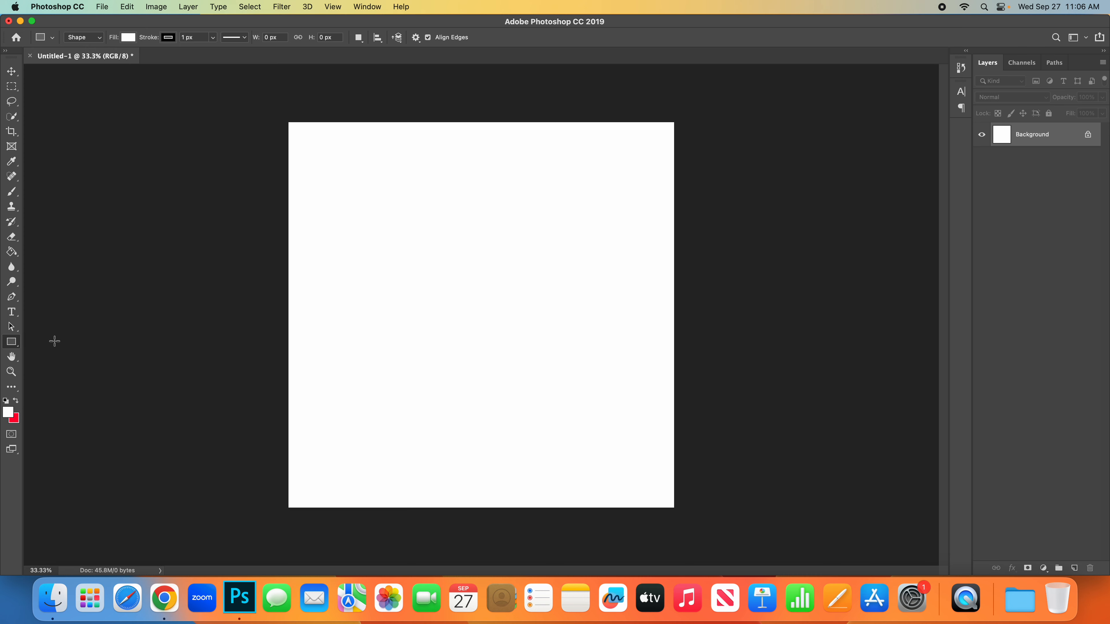
pyautogui.rightClick(13, 346)
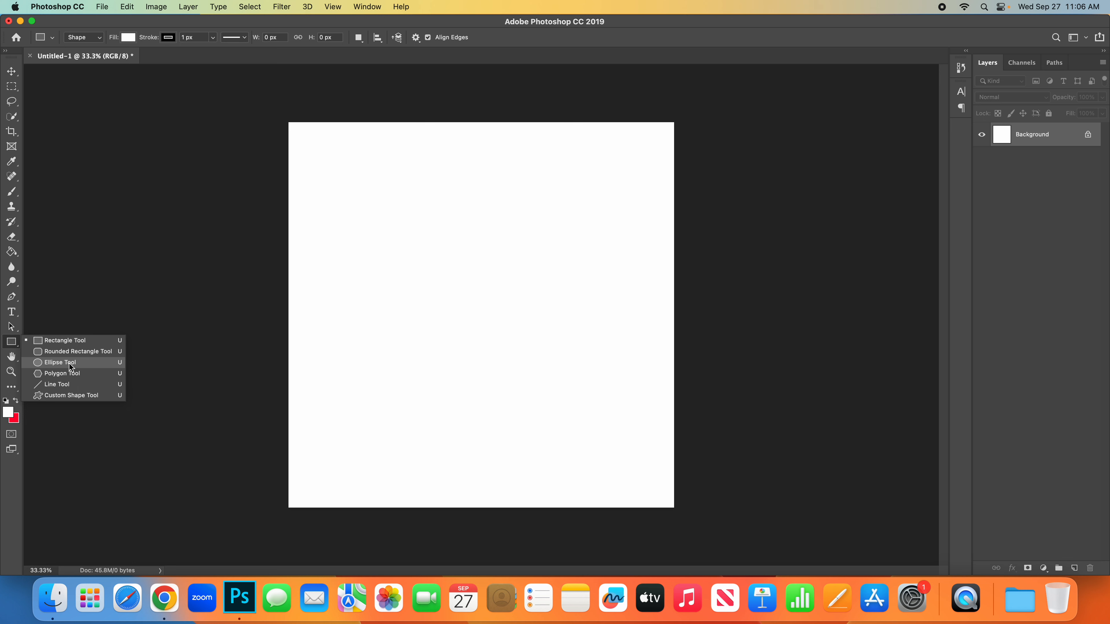
pyautogui.click(96, 367)
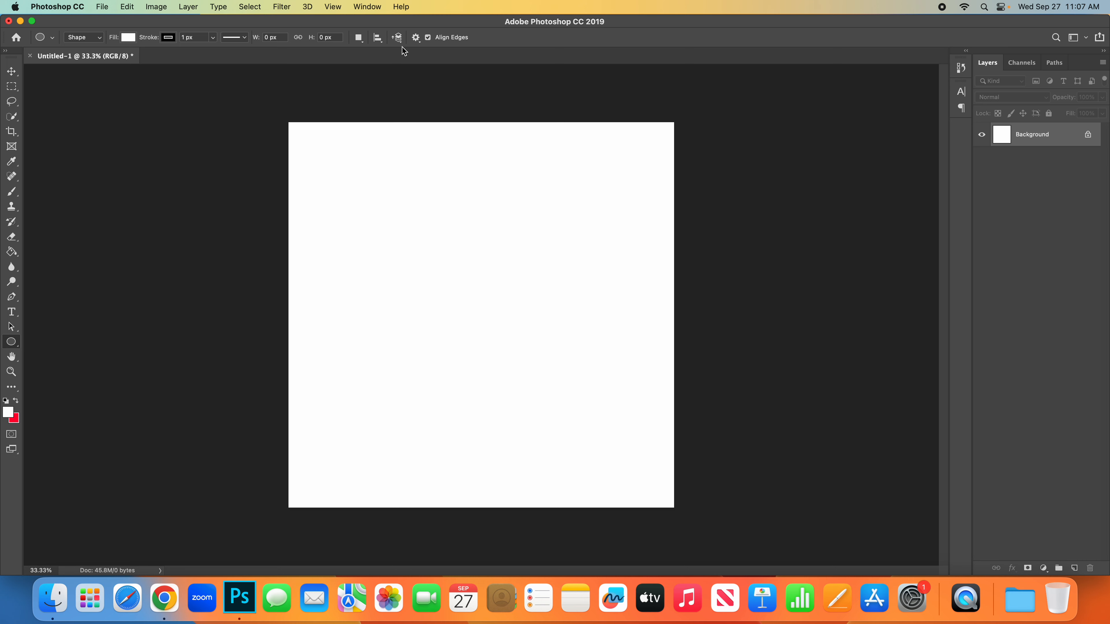
pyautogui.click(99, 39)
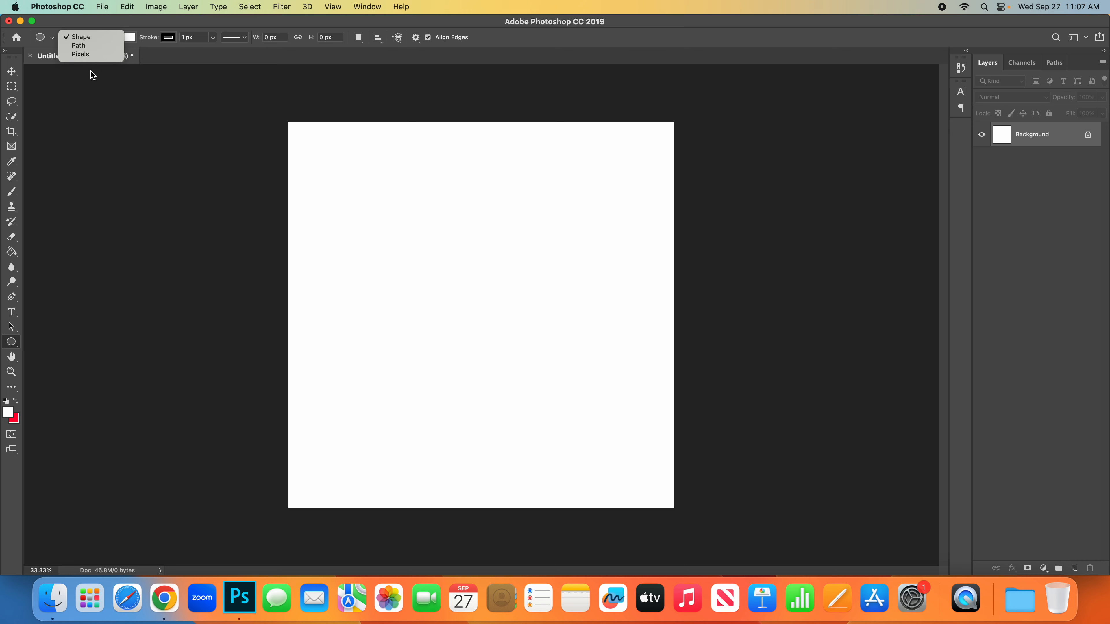
pyautogui.click(91, 37)
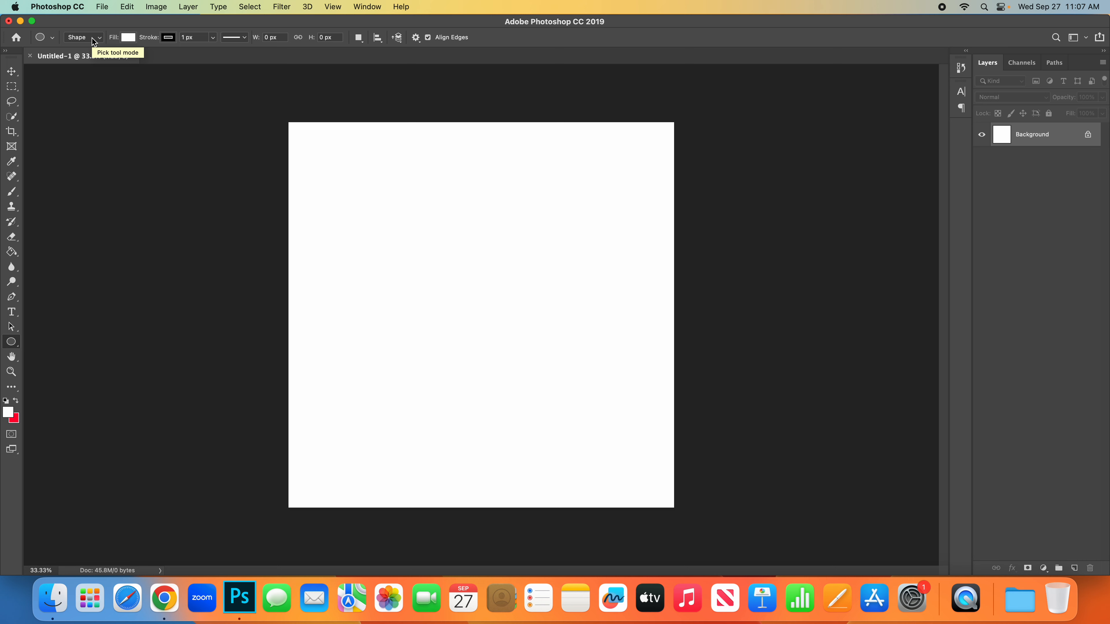
pyautogui.click(128, 38)
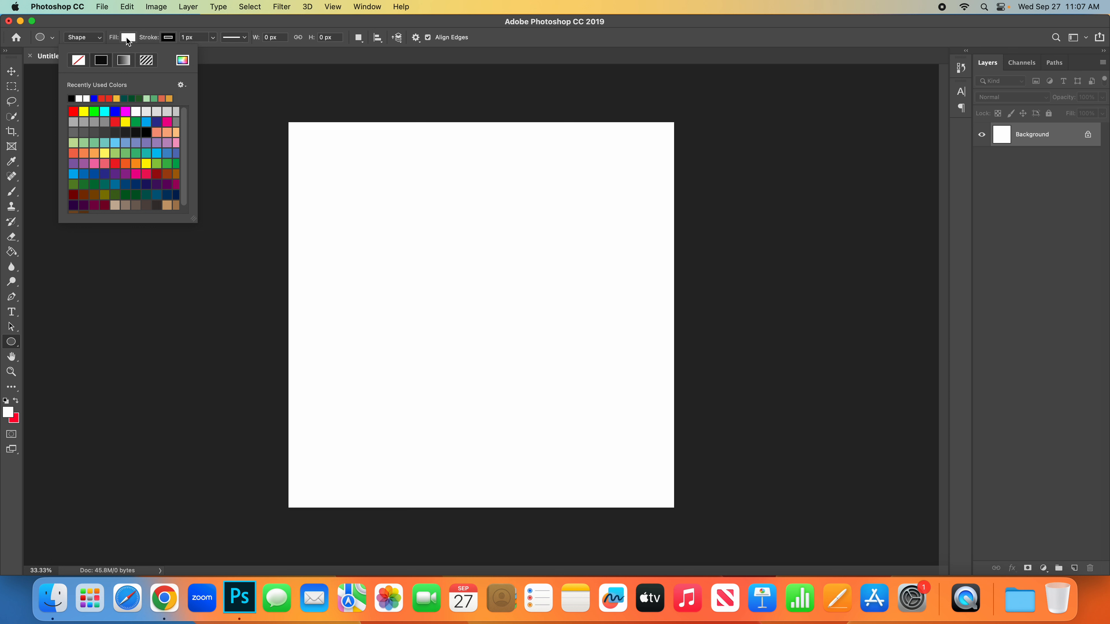
pyautogui.click(128, 38)
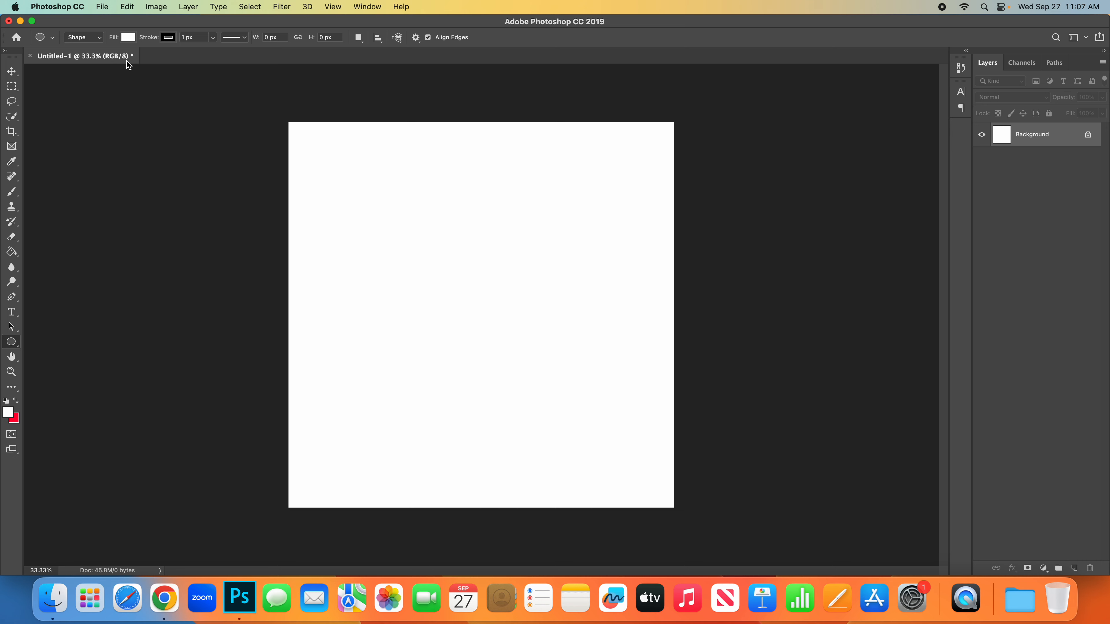
pyautogui.click(128, 38)
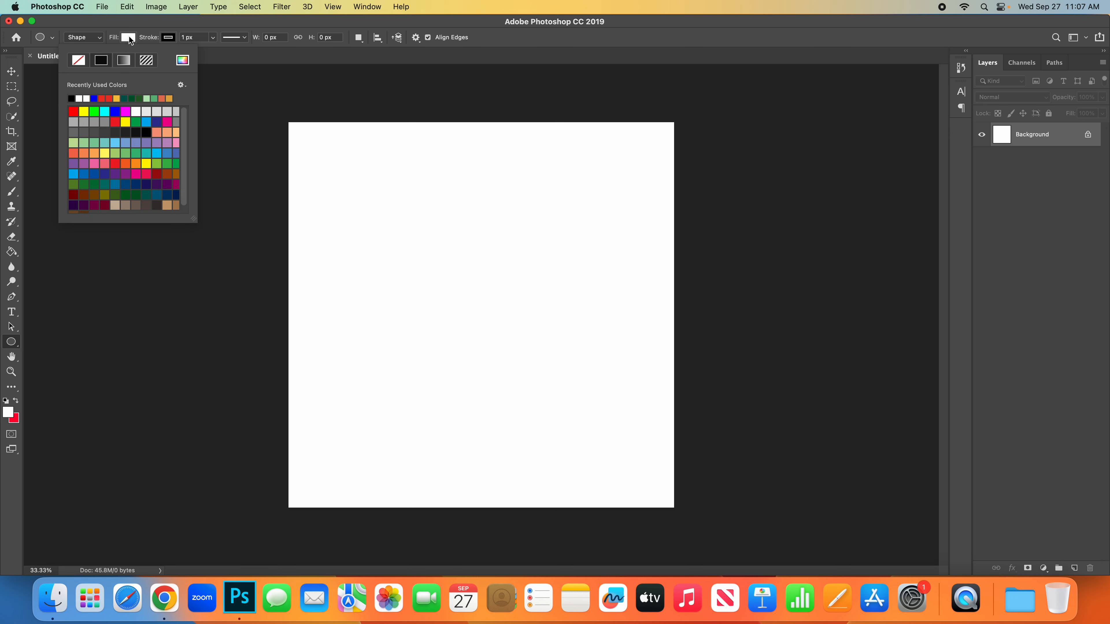
pyautogui.click(129, 36)
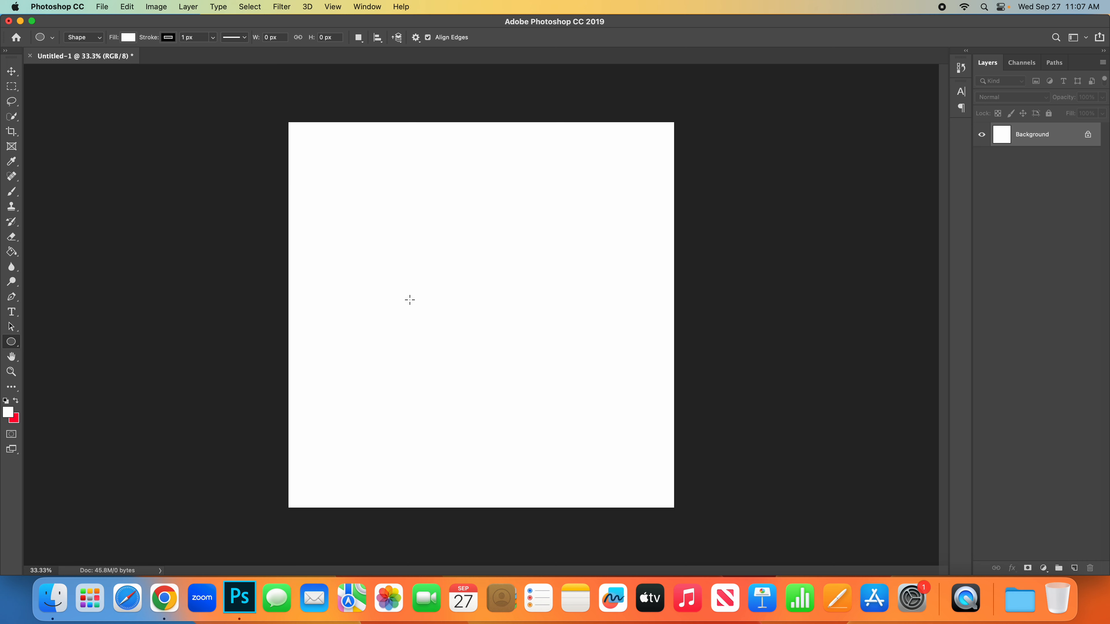
# Step: Add a new empty layer and delete the Background layer
pyautogui.click(1073, 568)
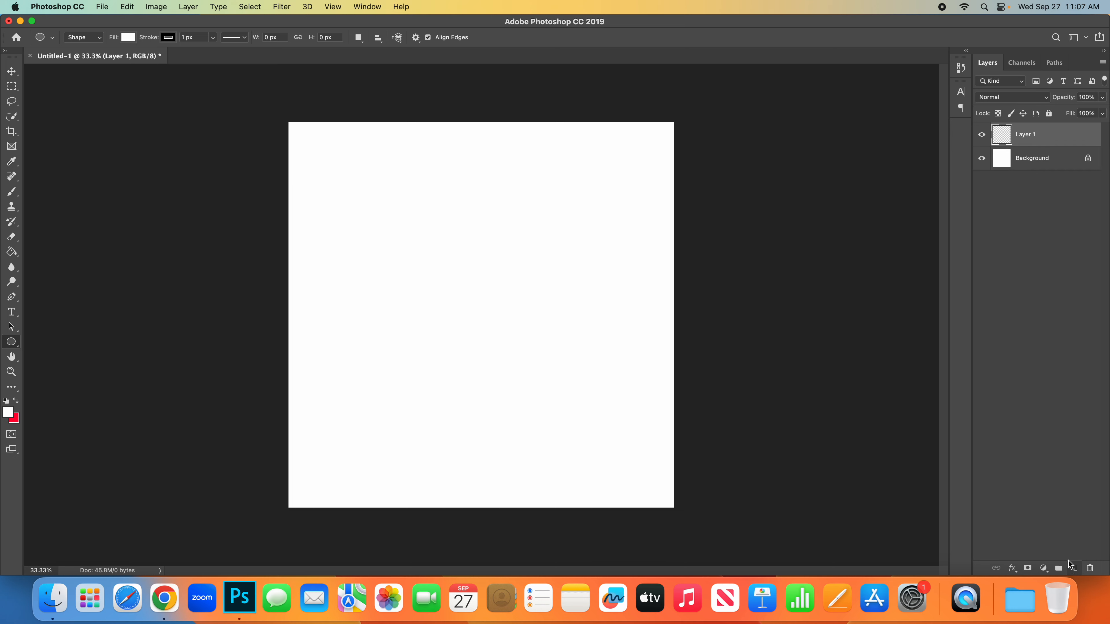
pyautogui.click(1056, 163)
pyautogui.press('BackSpace')
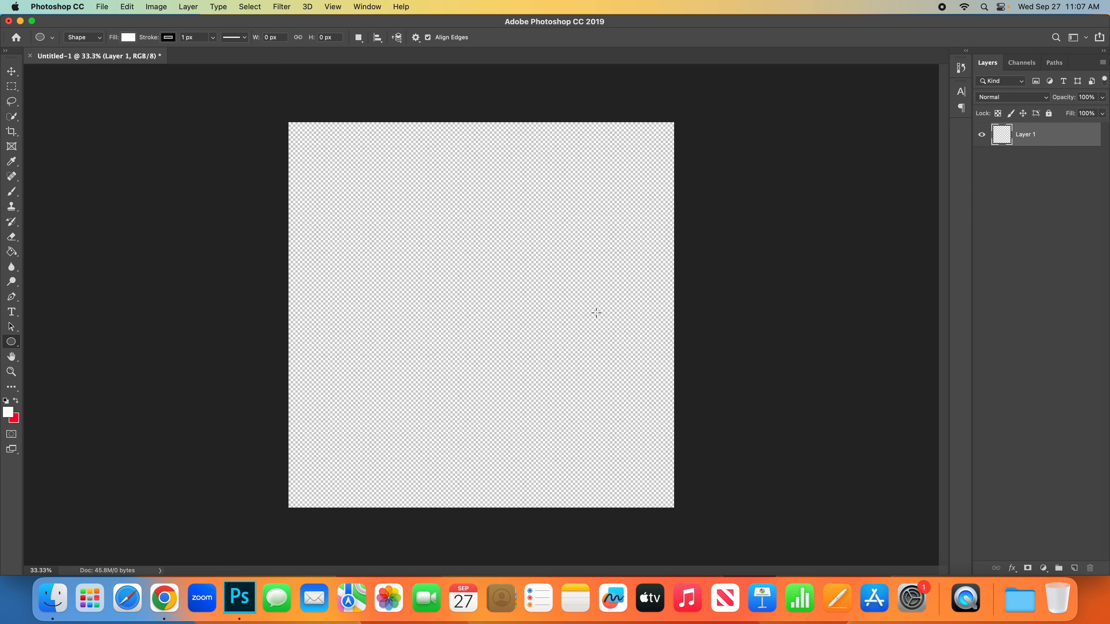
# Step: Set the foreground color to ff0000 and fill the empty Layer 1 with it using the Paint Bucket
pyautogui.click(8, 412)
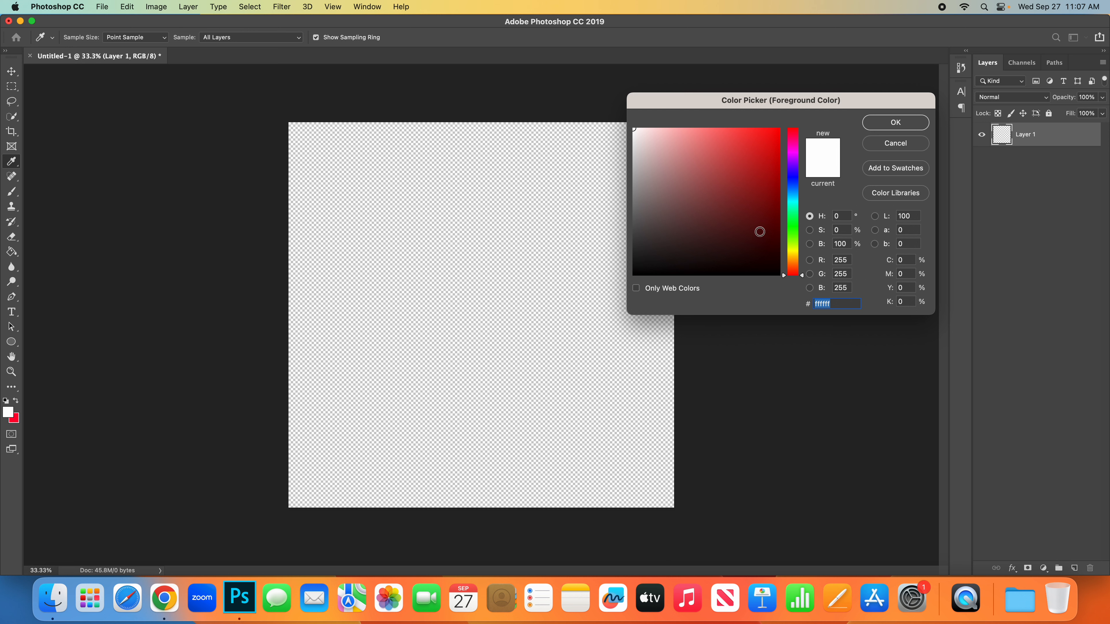
pyautogui.click(767, 148)
pyautogui.write('ff0000')
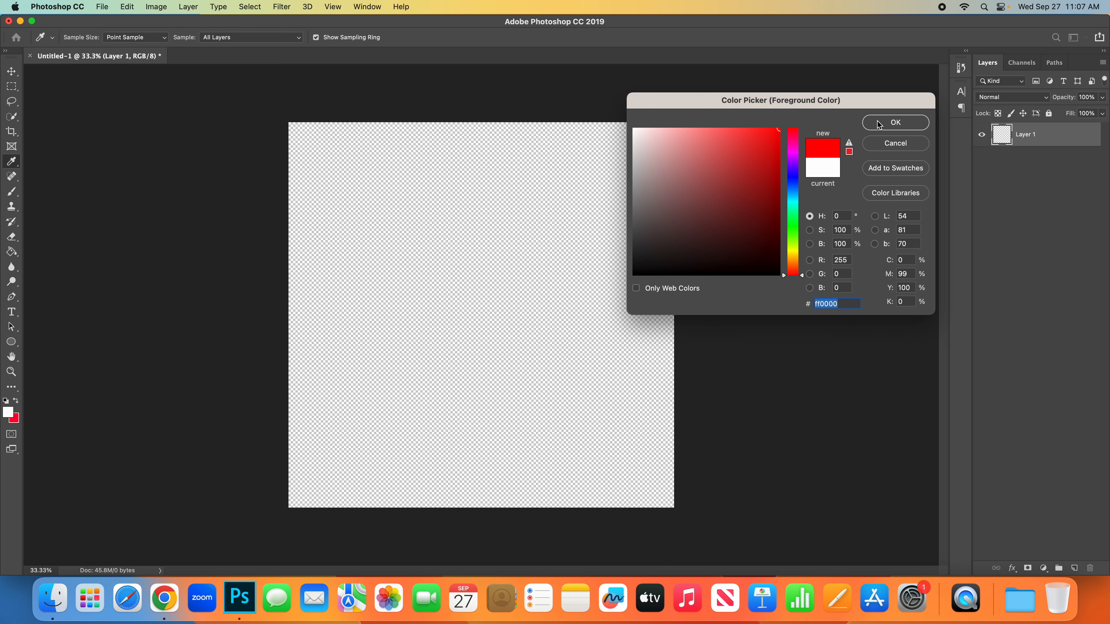
pyautogui.click(895, 122)
pyautogui.press('u')
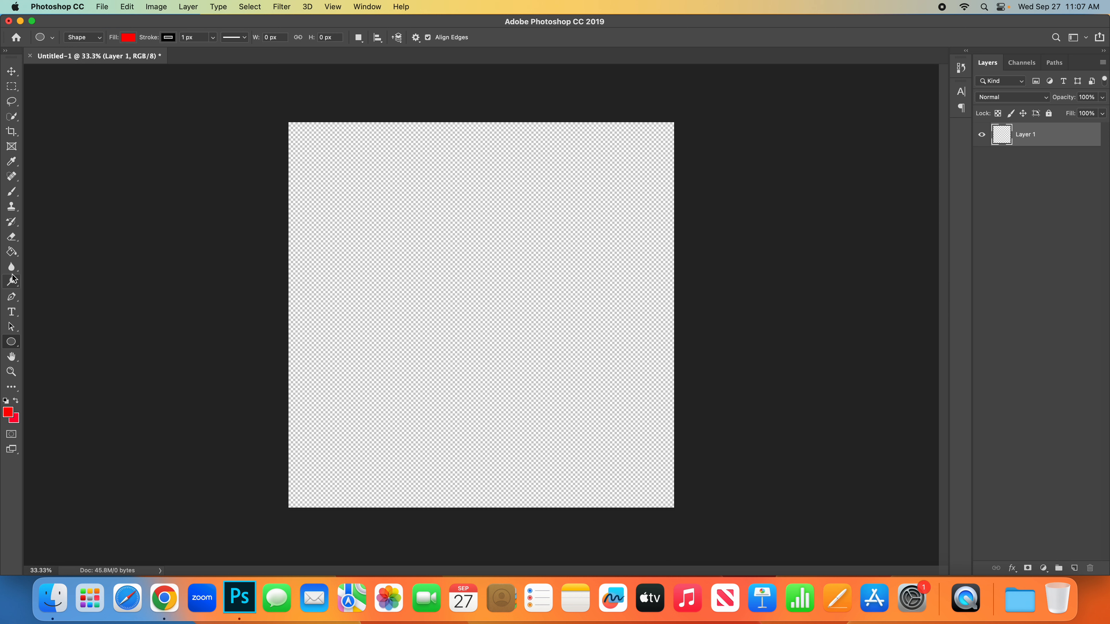
pyautogui.click(15, 255)
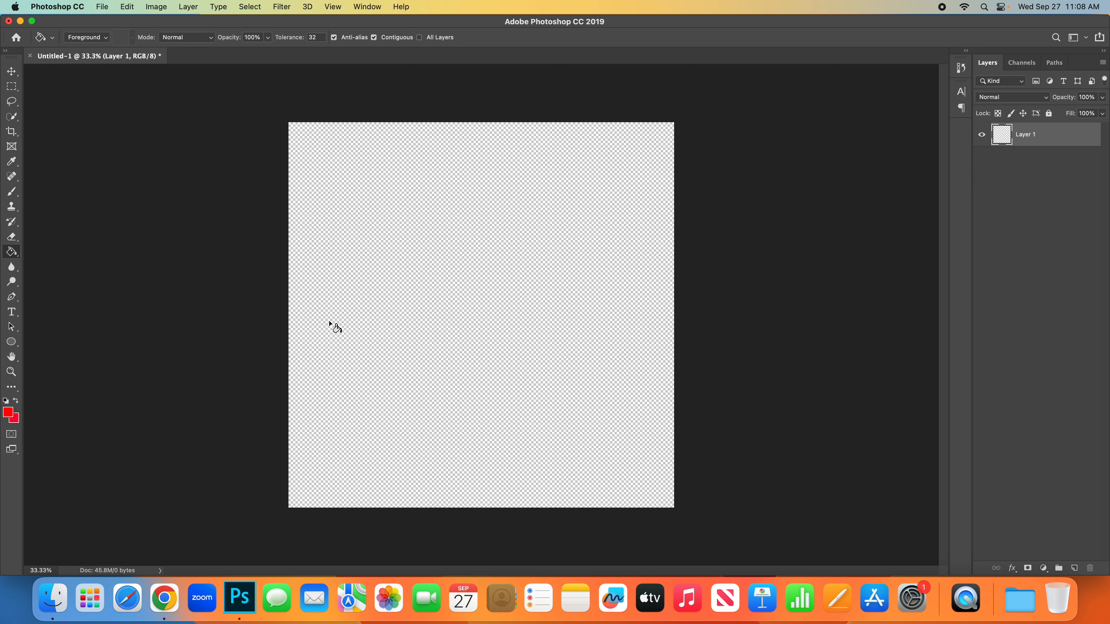
pyautogui.click(362, 327)
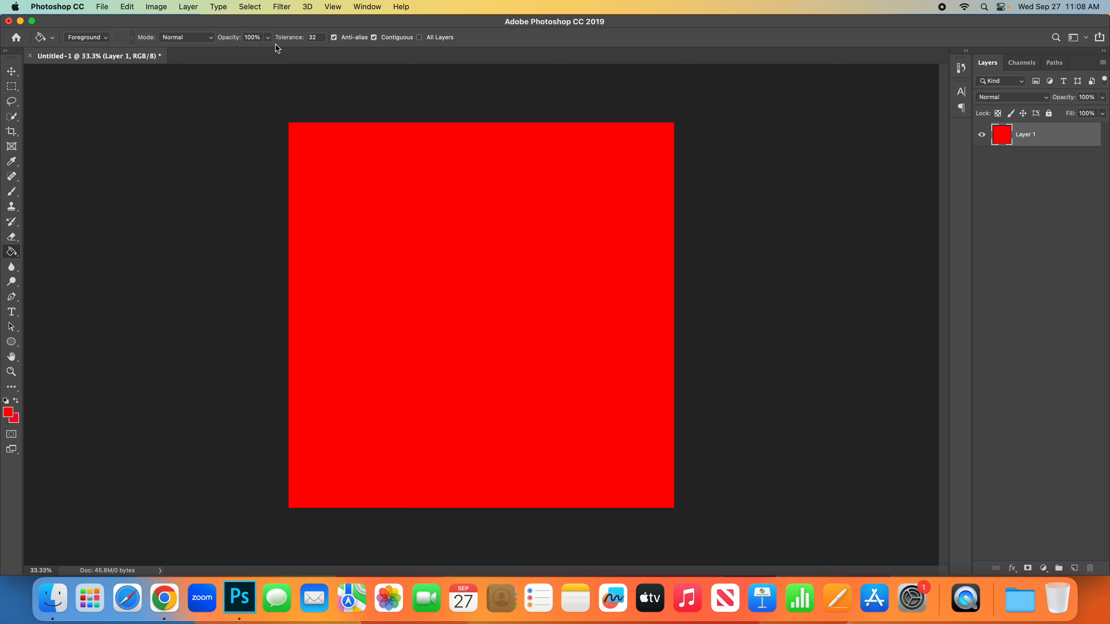
# Step: Return to the Ellipse Tool and set its shape fill to white
pyautogui.click(12, 342)
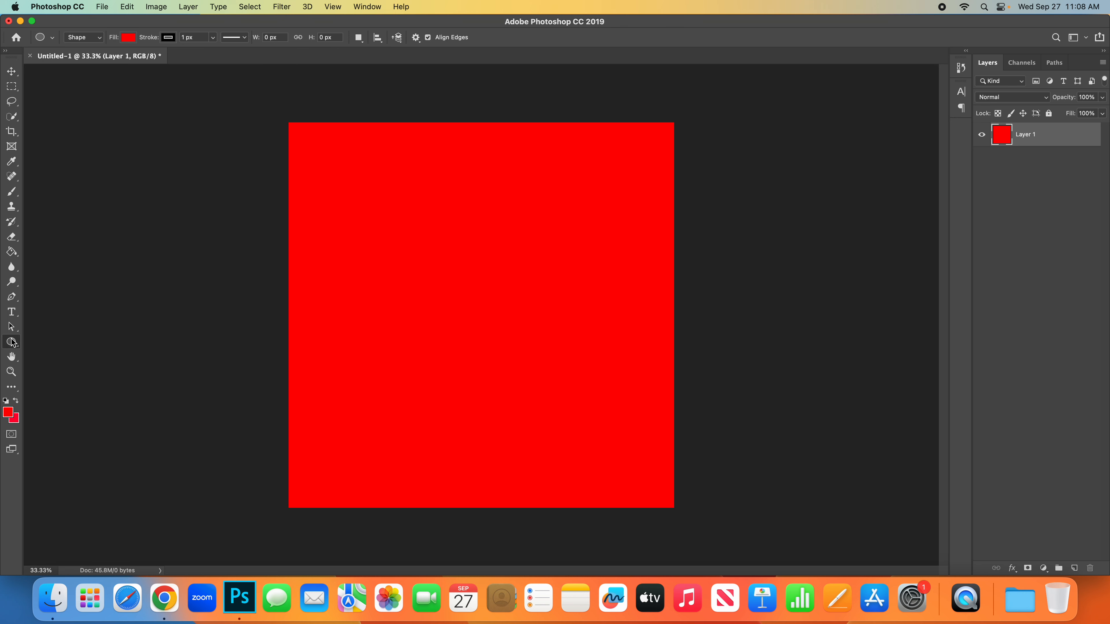
pyautogui.rightClick(12, 342)
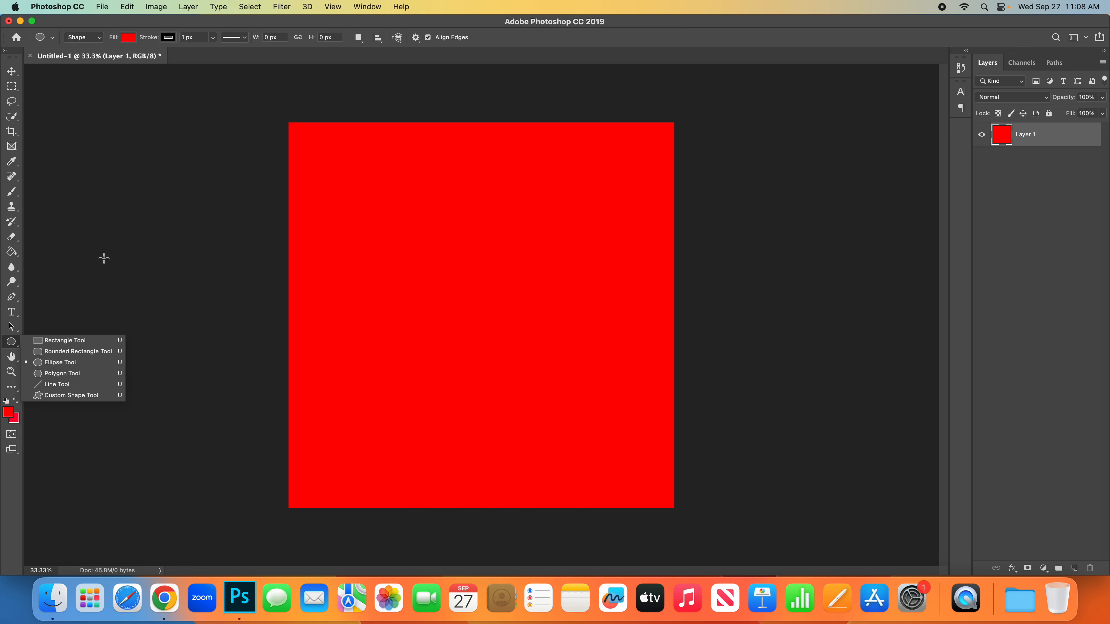
pyautogui.click(77, 365)
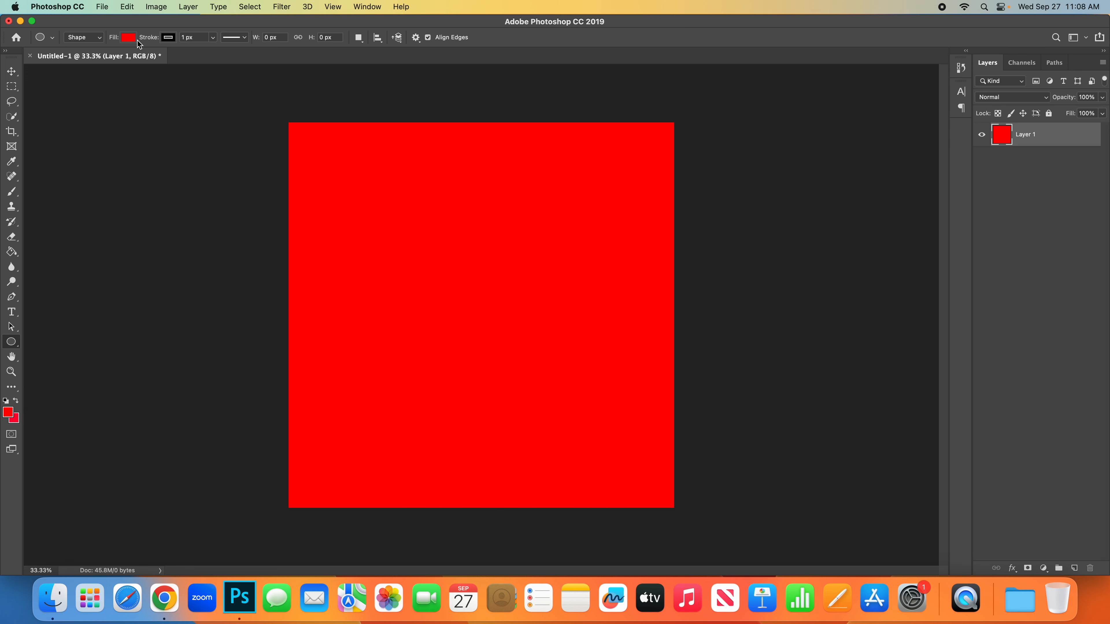
pyautogui.click(129, 38)
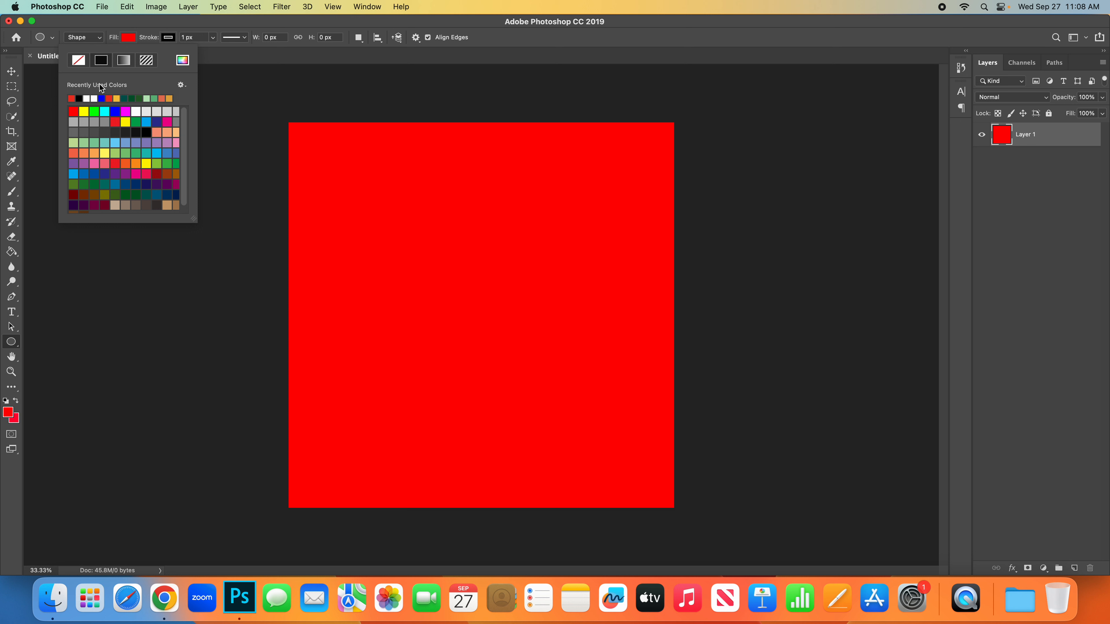
pyautogui.click(94, 98)
# Step: Try to draw a tall, narrow white ellipse about 801 by 2012 px on the red canvas
pyautogui.click(367, 203)
pyautogui.moveTo(367, 203); pyautogui.dragTo(442, 397)
pyautogui.click(446, 397)
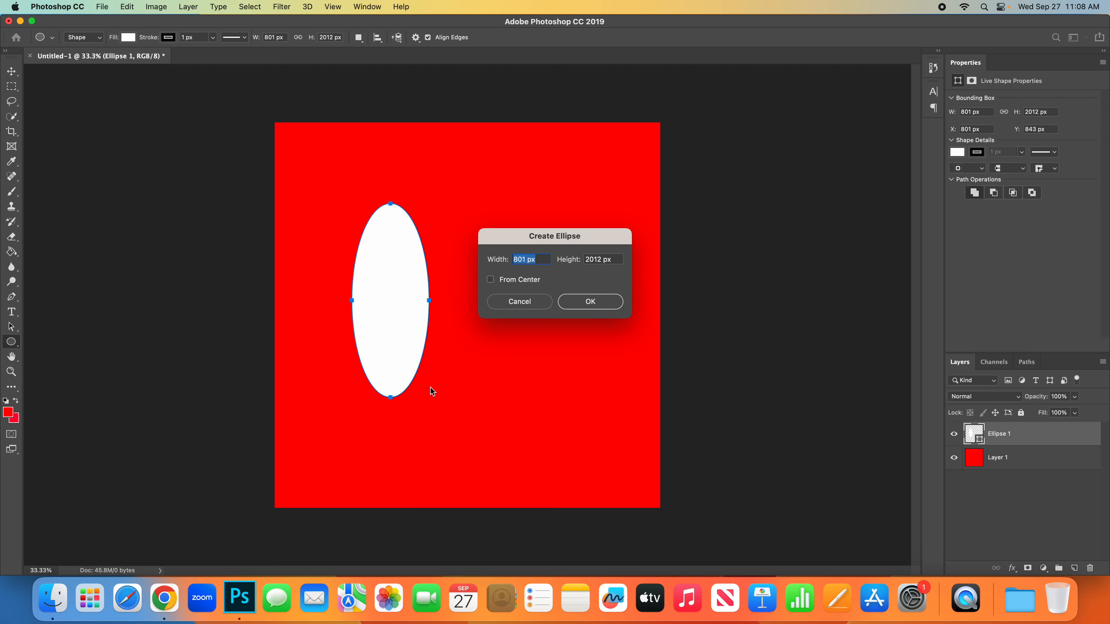
pyautogui.click(524, 305)
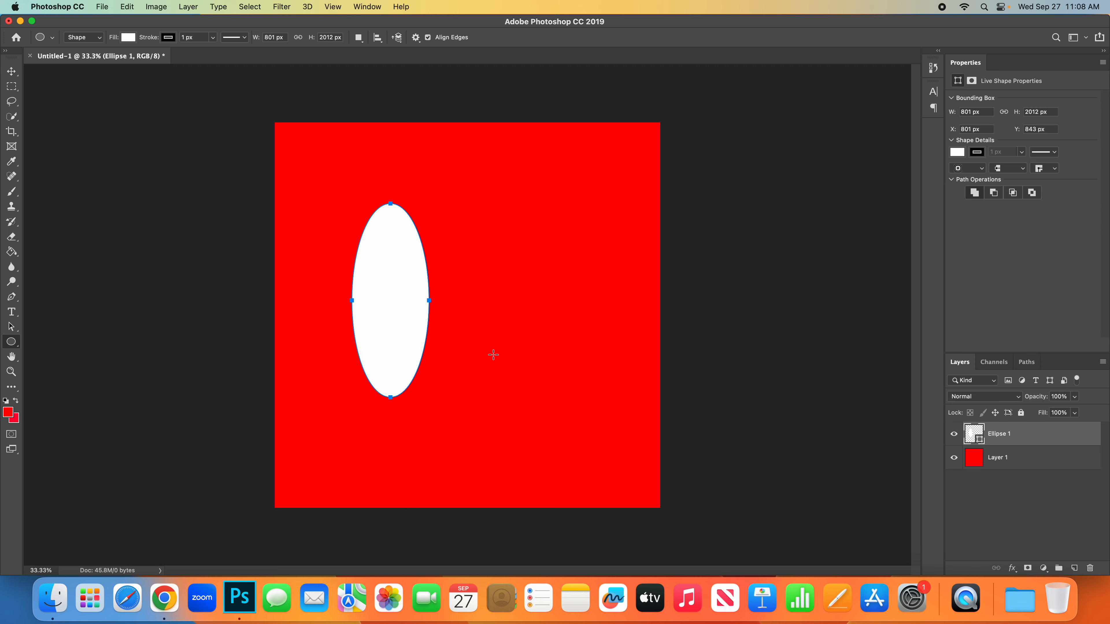
pyautogui.press('super+z')
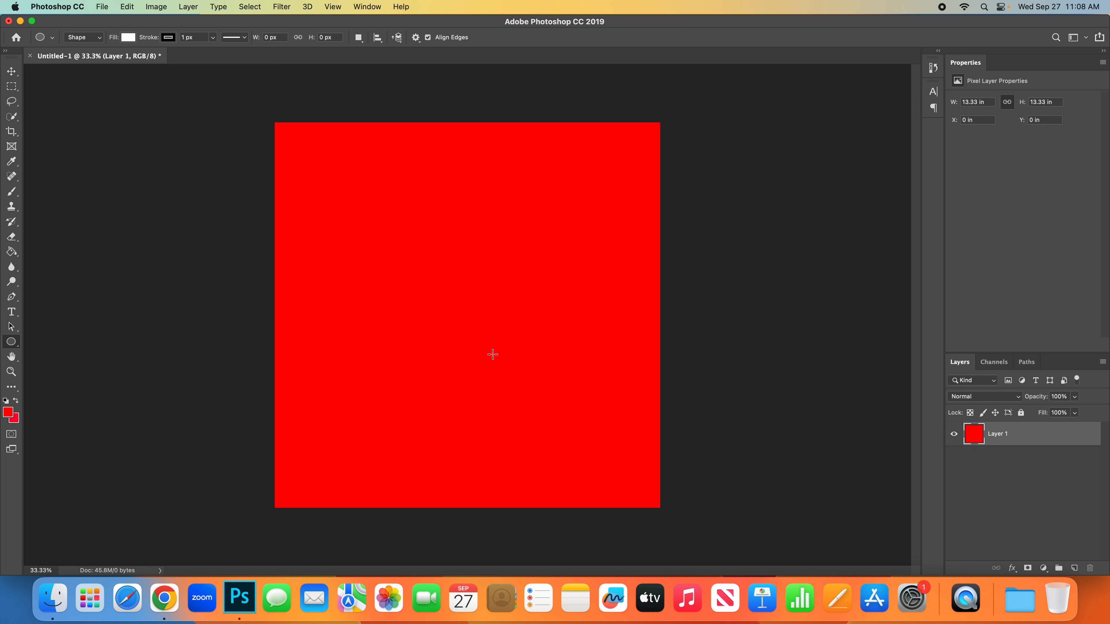
# Step: Draw a perfect white circle about 2988 px in diameter on the red canvas, slightly below and right of center
pyautogui.moveTo(348, 196); pyautogui.dragTo(560, 392)
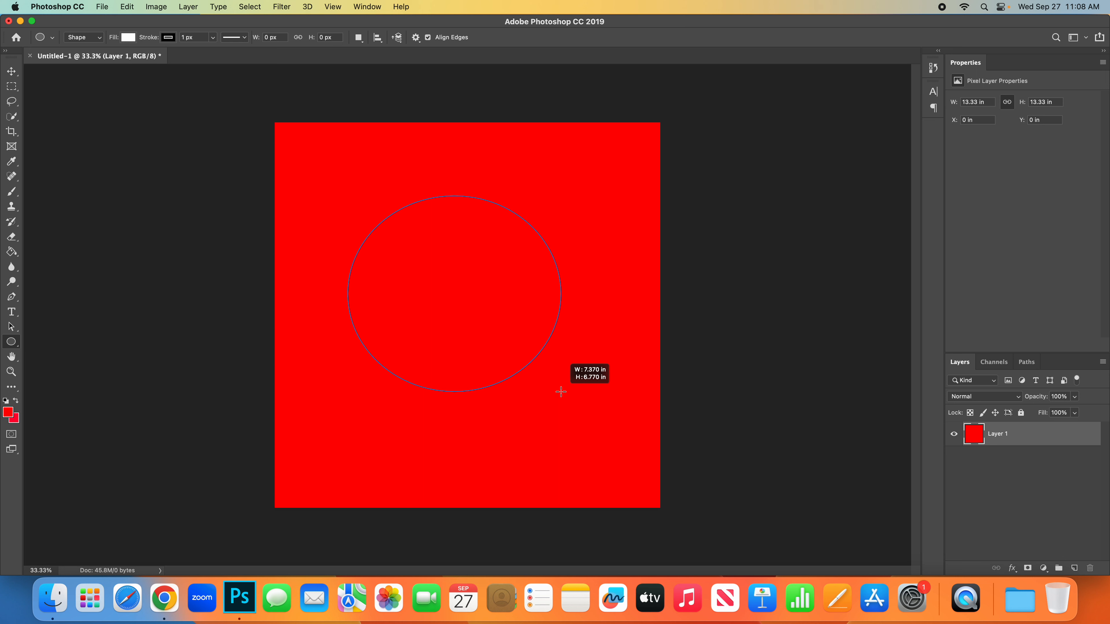
pyautogui.press('shift')
pyautogui.moveTo(561, 392); pyautogui.dragTo(625, 539)
pyautogui.press('shift')
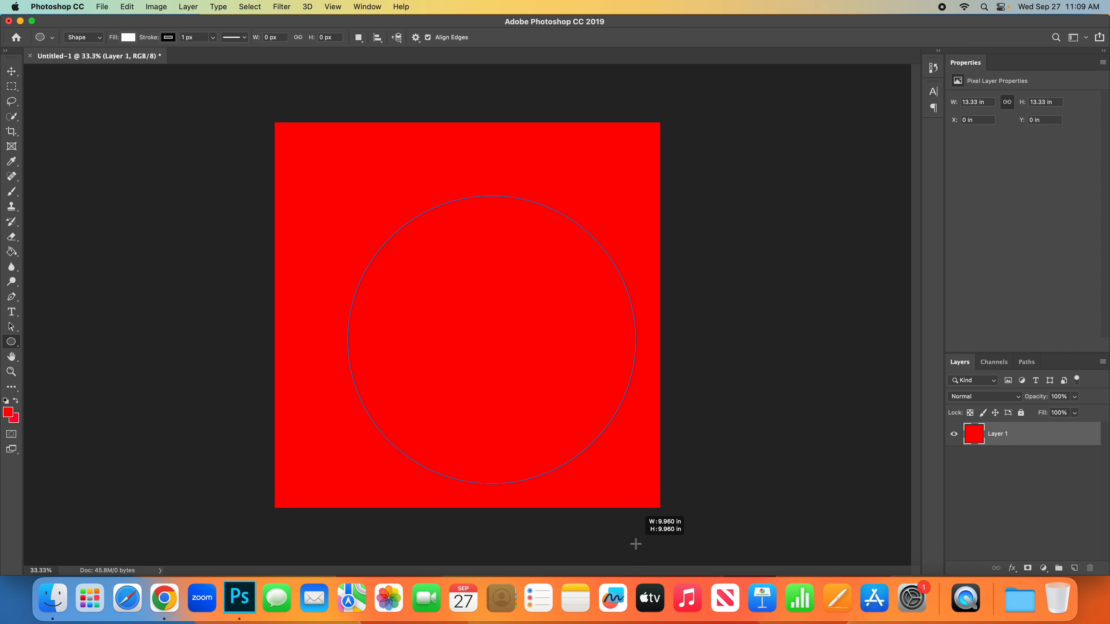
pyautogui.moveTo(636, 544); pyautogui.dragTo(636, 544)
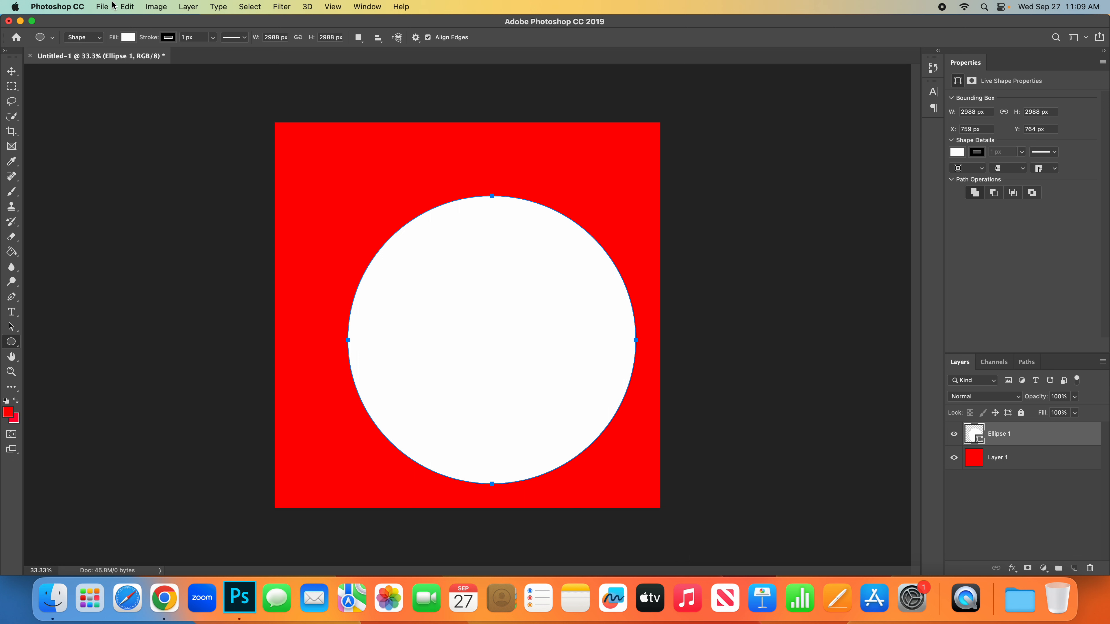
# Step: Give the white circle a solid blue stroke and set the stroke width to about 40.16 px
pyautogui.click(169, 39)
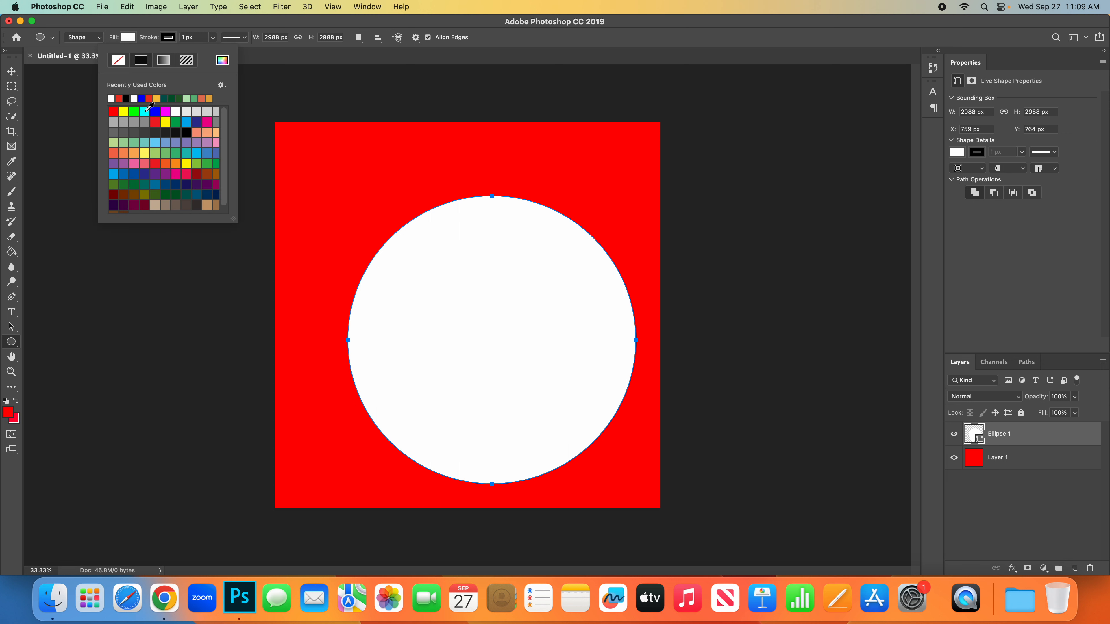
pyautogui.click(145, 111)
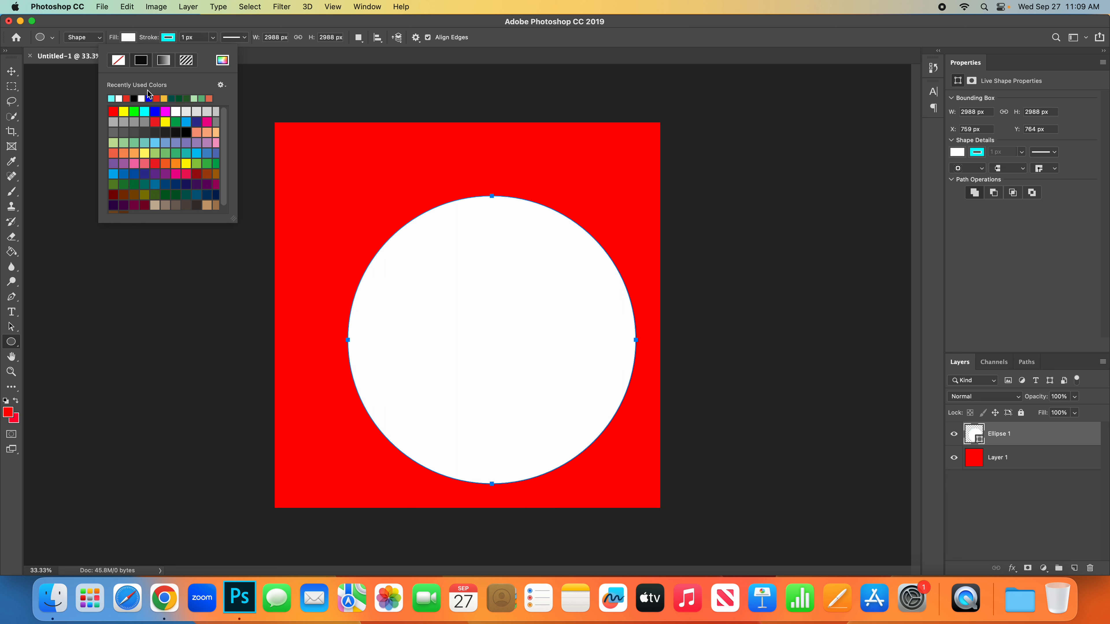
pyautogui.click(148, 98)
pyautogui.click(147, 39)
pyautogui.moveTo(147, 39)
pyautogui.mouseDown()
pyautogui.moveTo(204, 56)
pyautogui.moveTo(142, 48)
pyautogui.mouseUp()
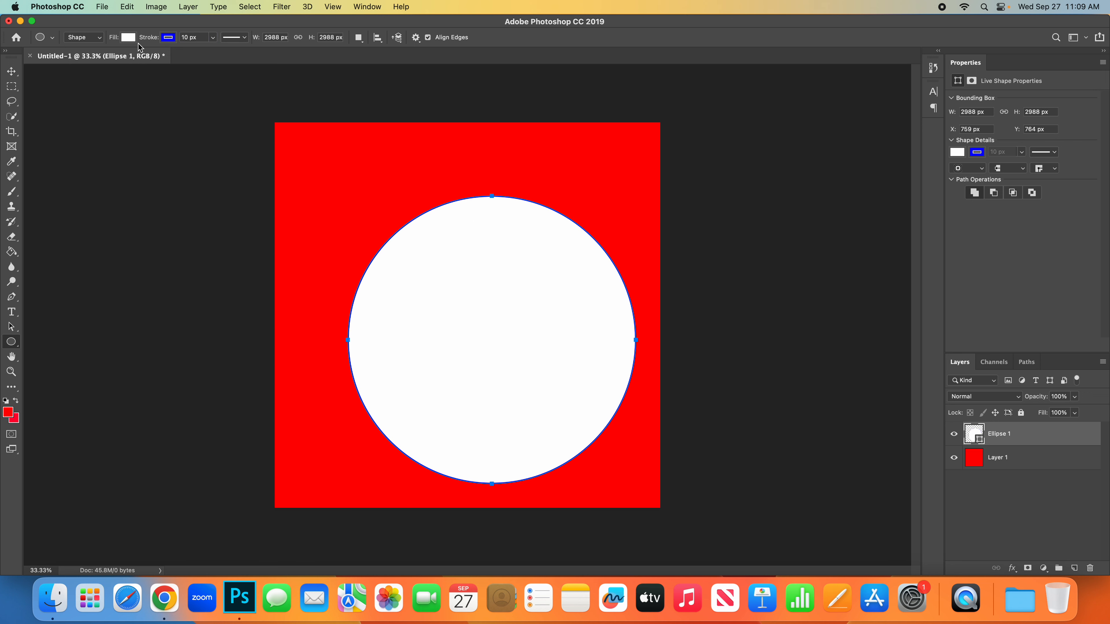
pyautogui.click(214, 40)
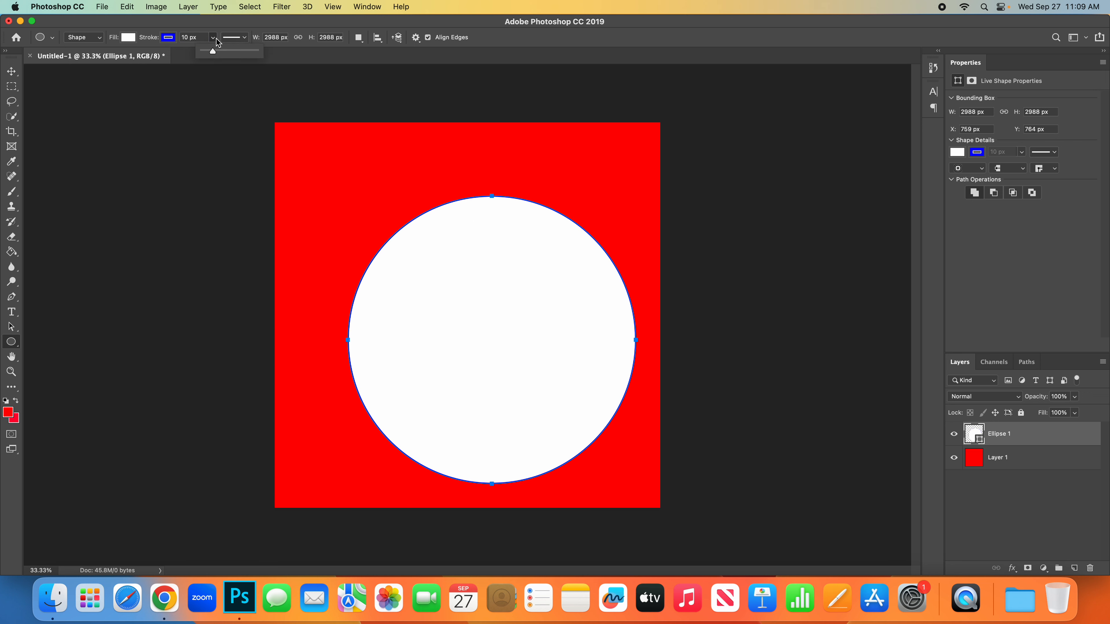
pyautogui.moveTo(213, 52)
pyautogui.mouseDown()
pyautogui.moveTo(250, 62)
pyautogui.moveTo(212, 57)
pyautogui.moveTo(221, 57)
pyautogui.mouseUp()
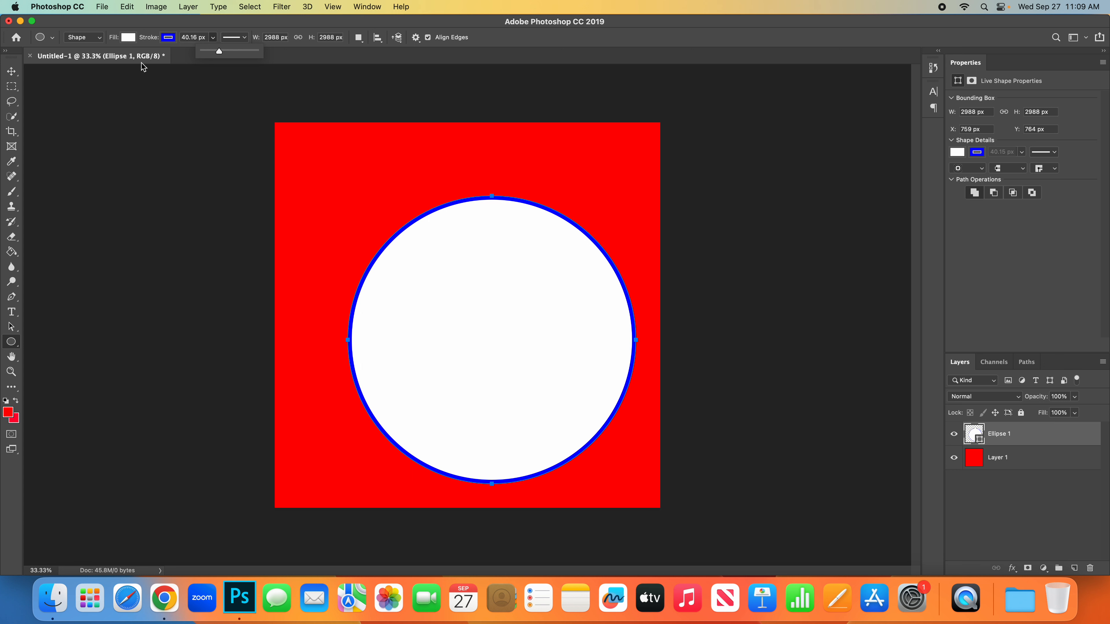
# Step: Change the circle's fill color to black
pyautogui.click(129, 39)
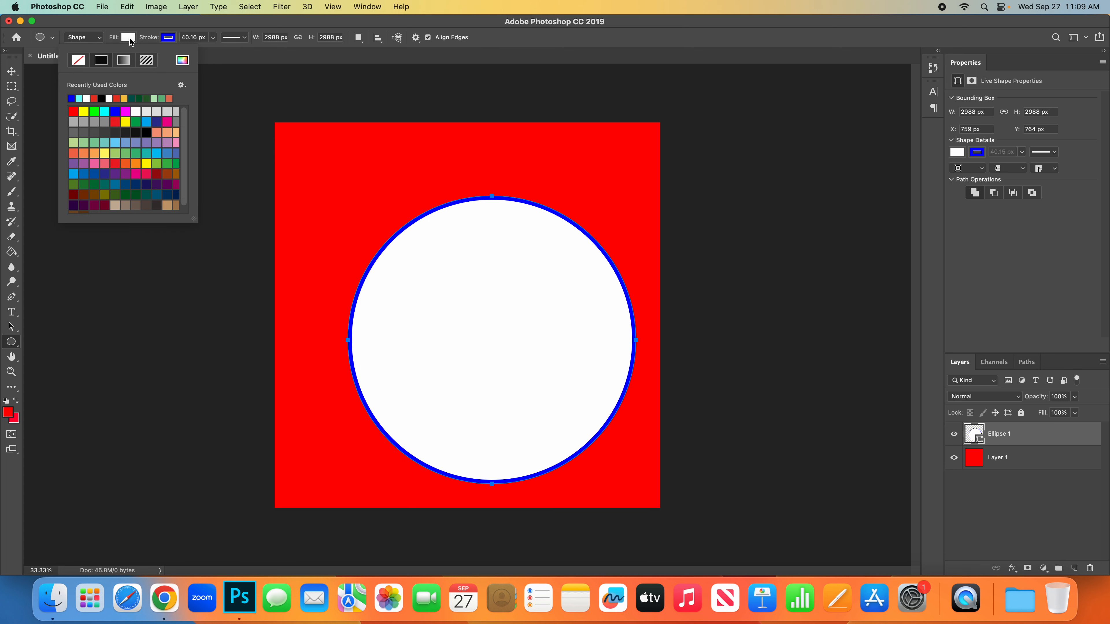
pyautogui.click(102, 98)
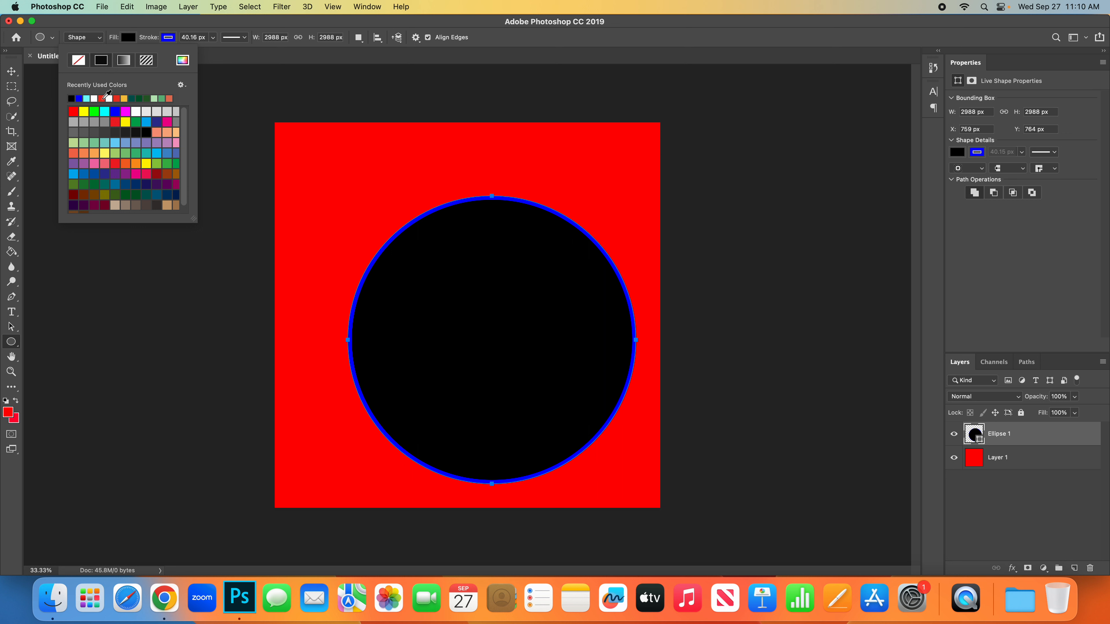
pyautogui.click(150, 39)
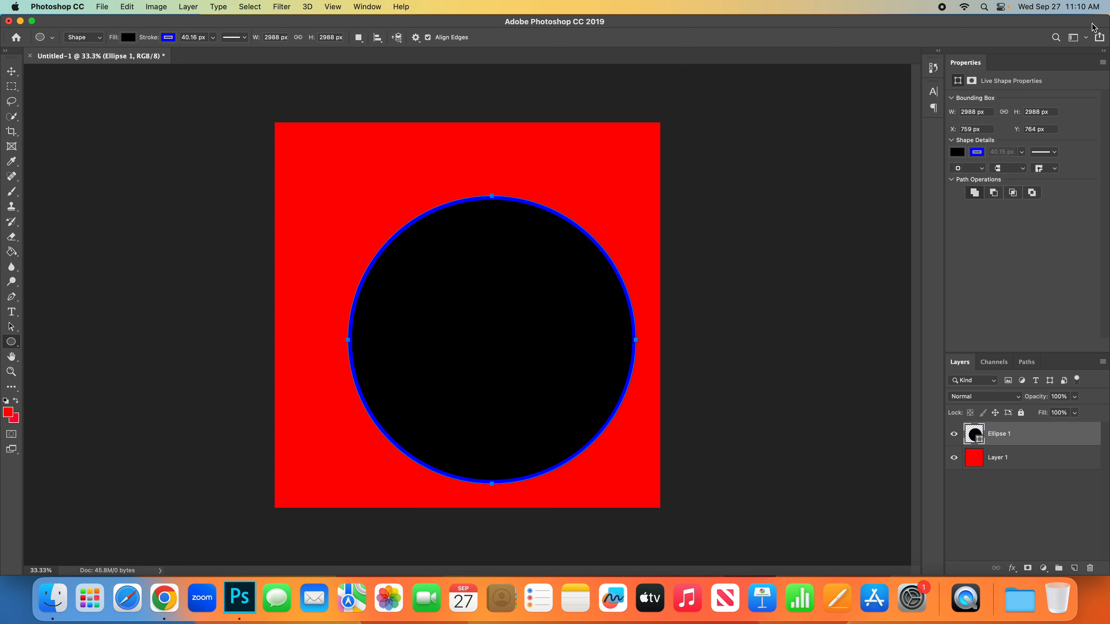
# Step: Close the Properties panel, and hide and show the Ellipse 1 layer again
pyautogui.click(1102, 63)
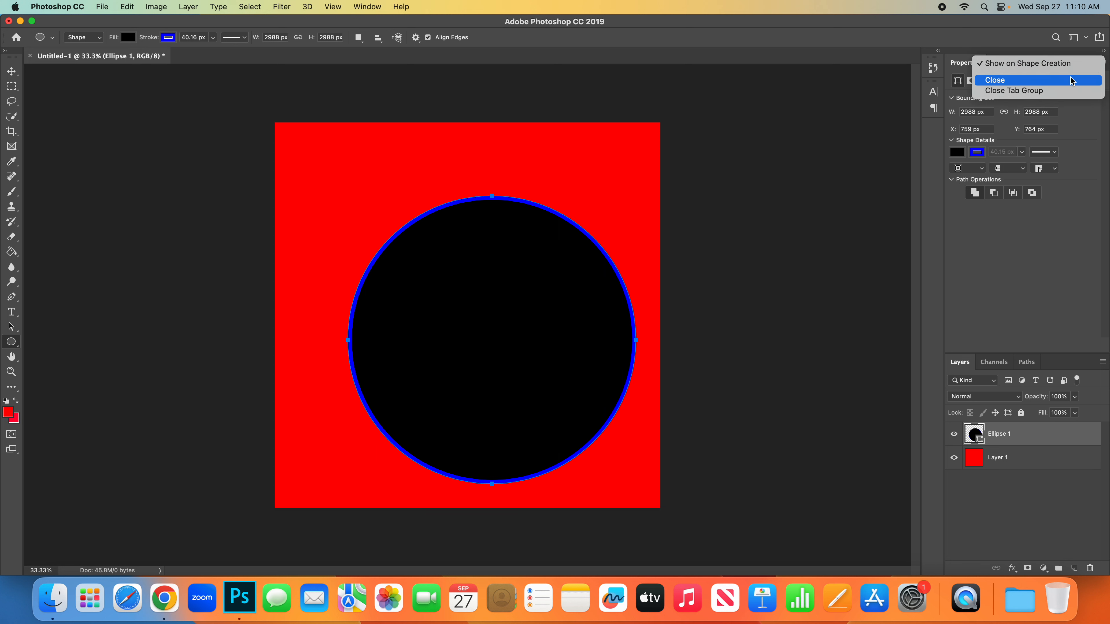
pyautogui.click(1068, 80)
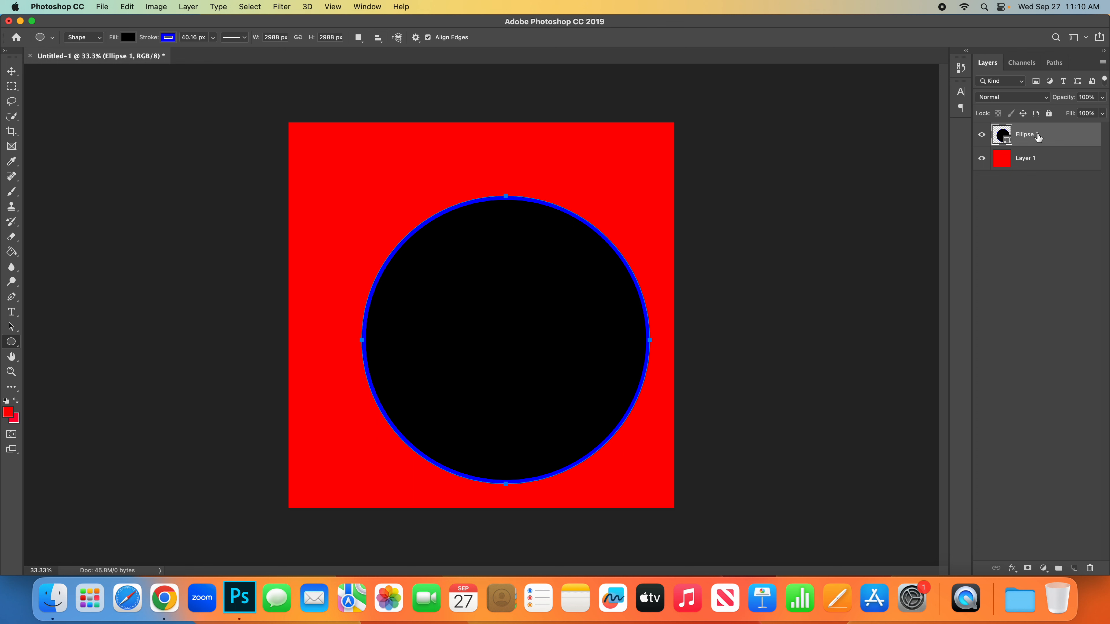
pyautogui.click(981, 135)
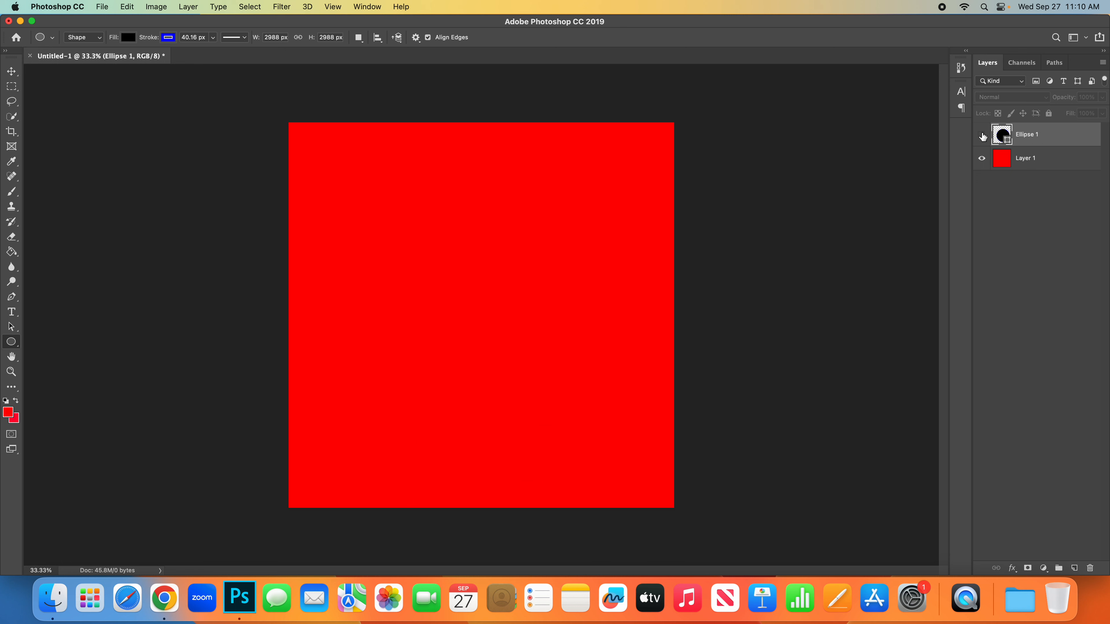
pyautogui.click(981, 135)
# Step: Set the foreground color to bright green (1eff00) and fill Layer 1 with it using the Paint Bucket
pyautogui.click(1047, 159)
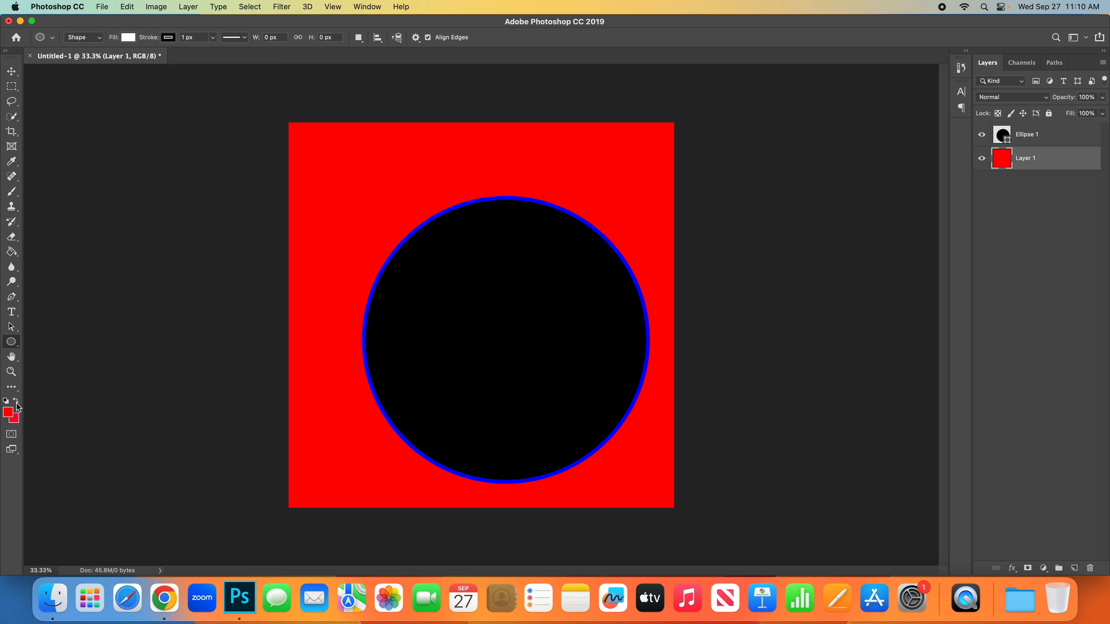
pyautogui.click(7, 415)
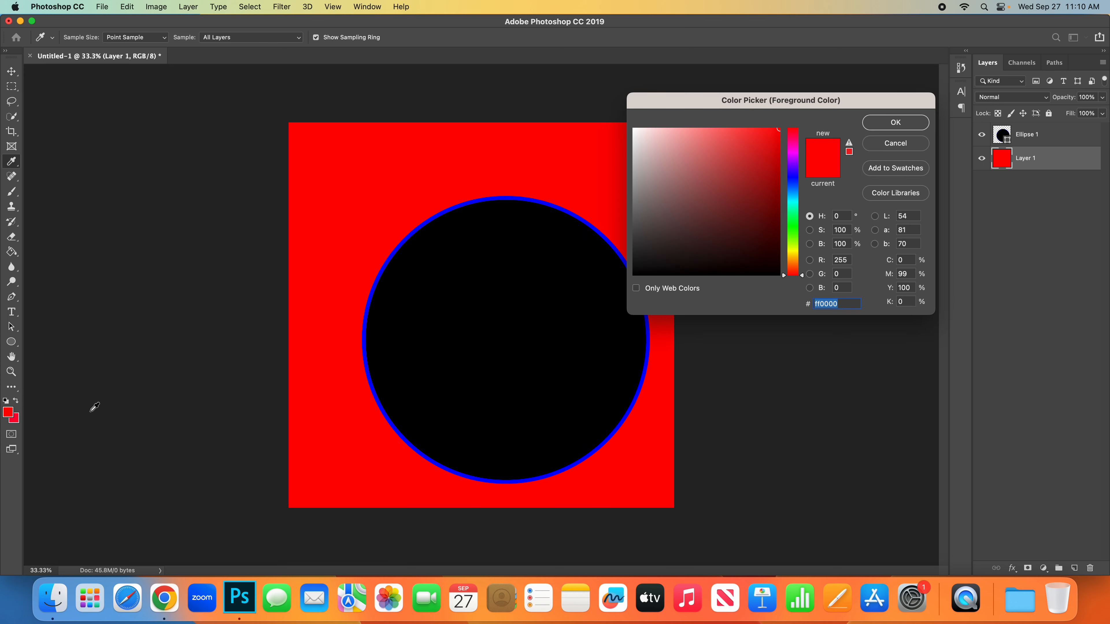
pyautogui.click(792, 232)
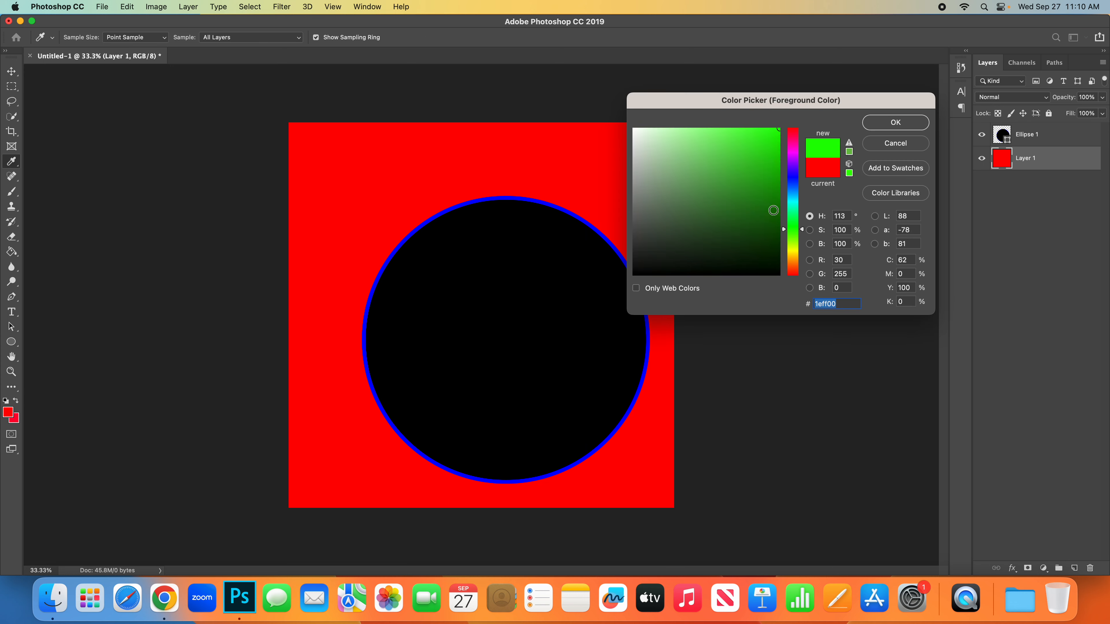
pyautogui.click(917, 124)
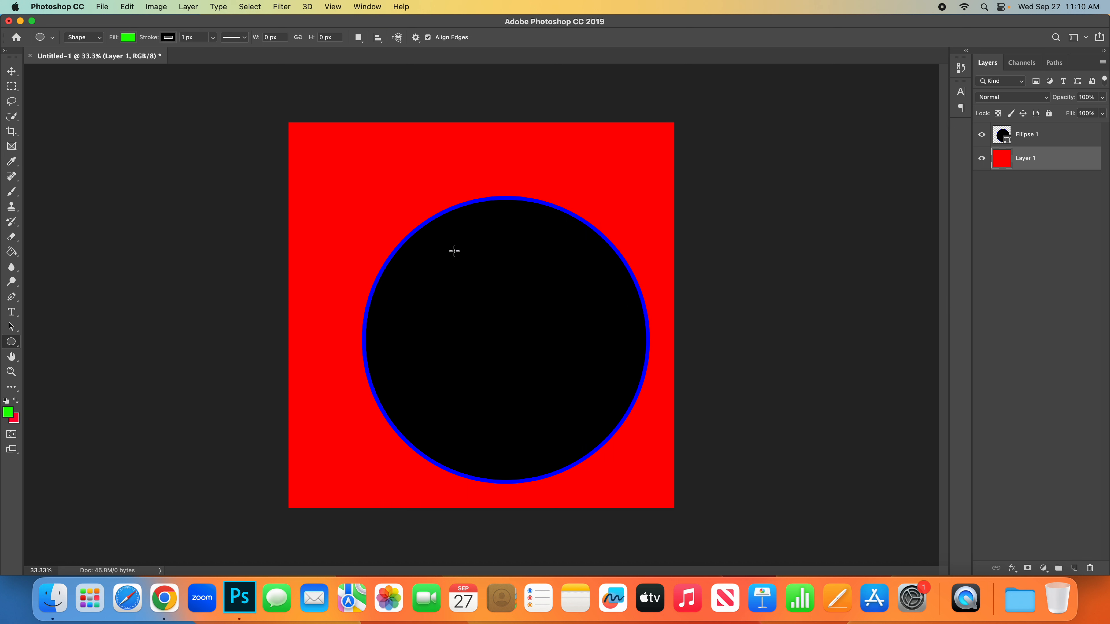
pyautogui.click(11, 251)
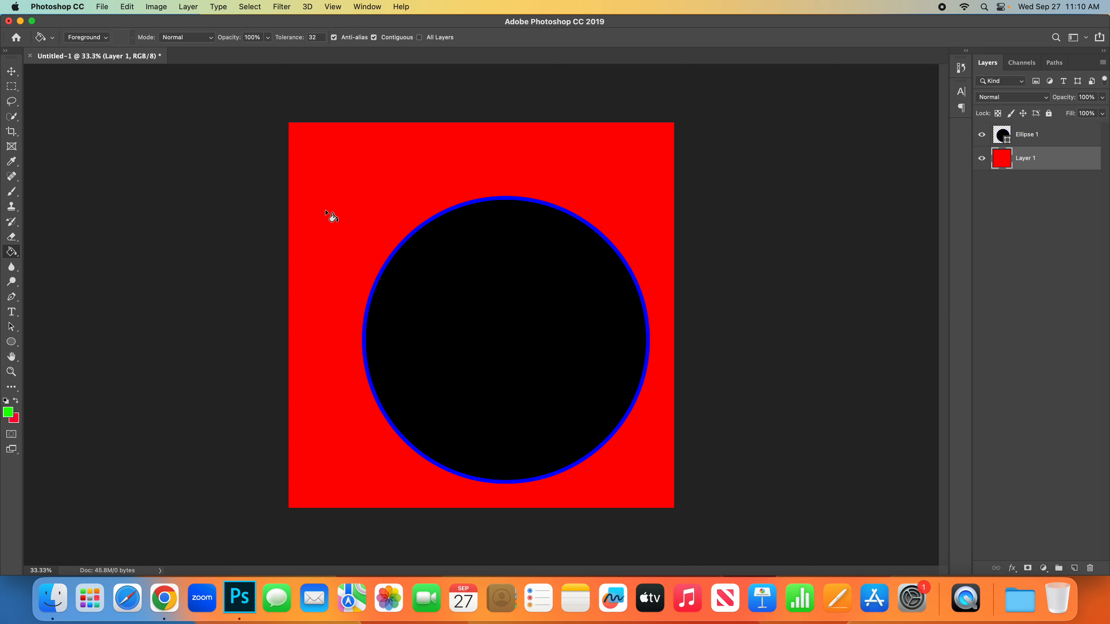
pyautogui.click(360, 228)
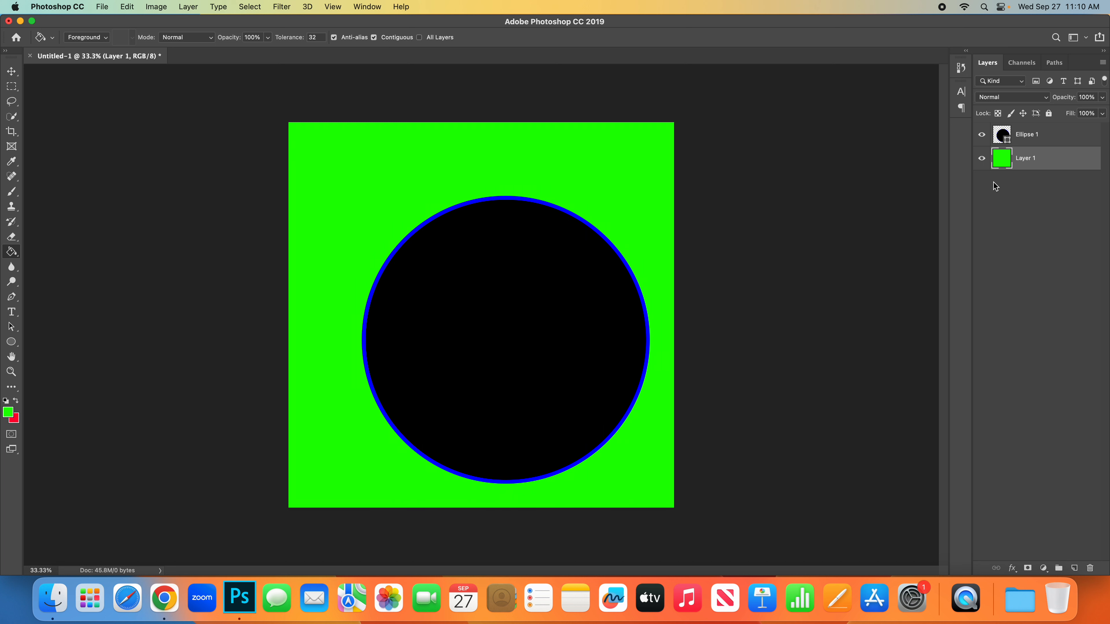
# Step: Scale the Ellipse 1 circle down proportionally with Free Transform to about 48.19%
pyautogui.click(1041, 138)
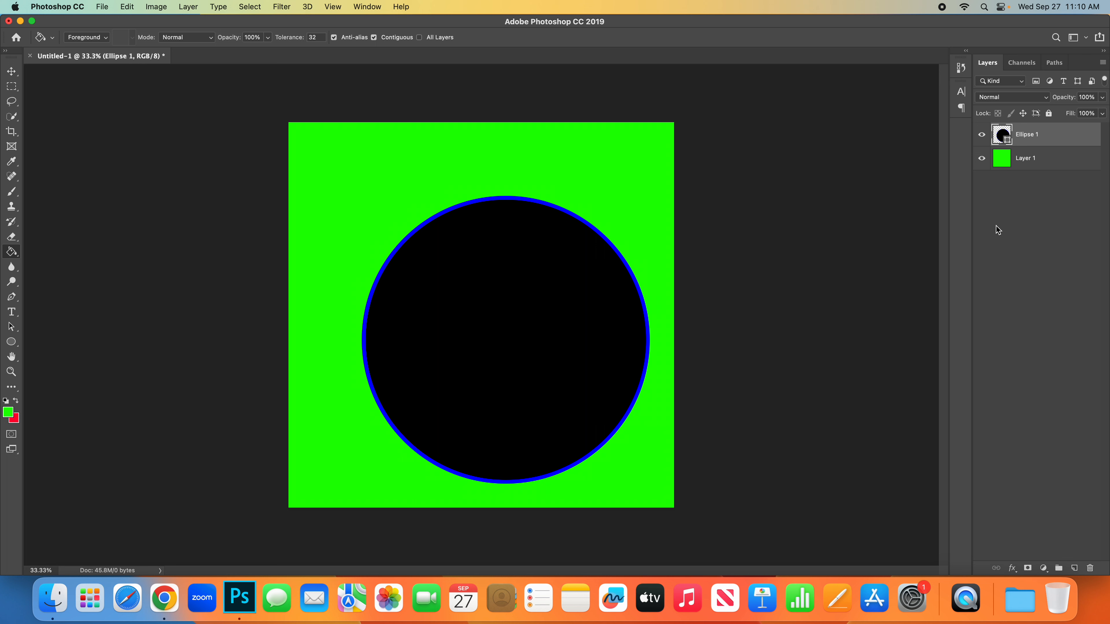
pyautogui.press('super+t')
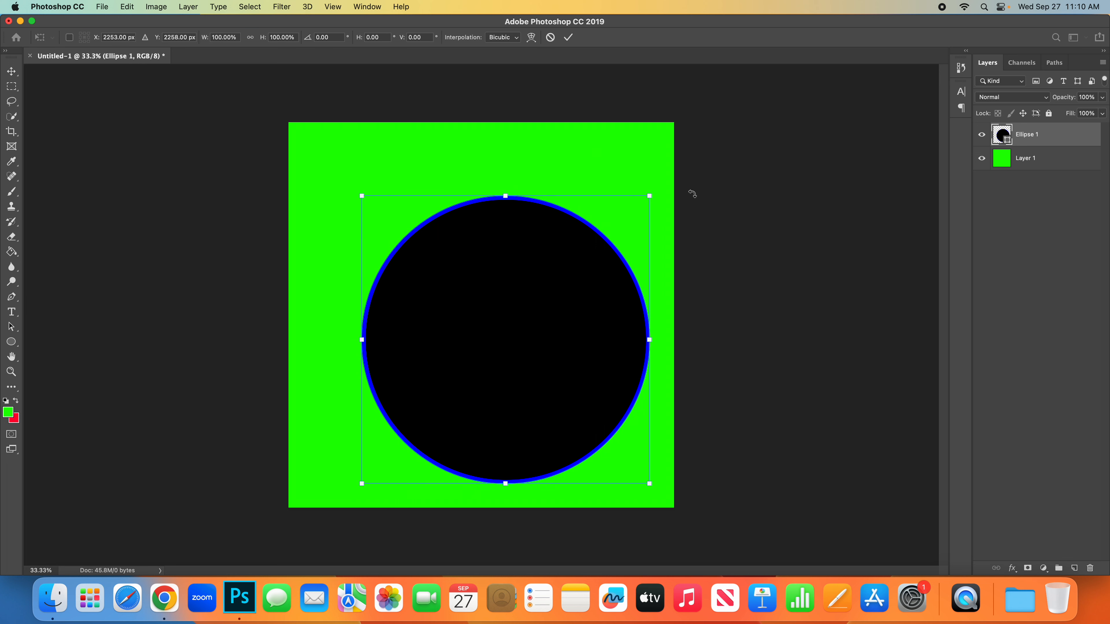
pyautogui.moveTo(650, 198); pyautogui.dragTo(501, 272)
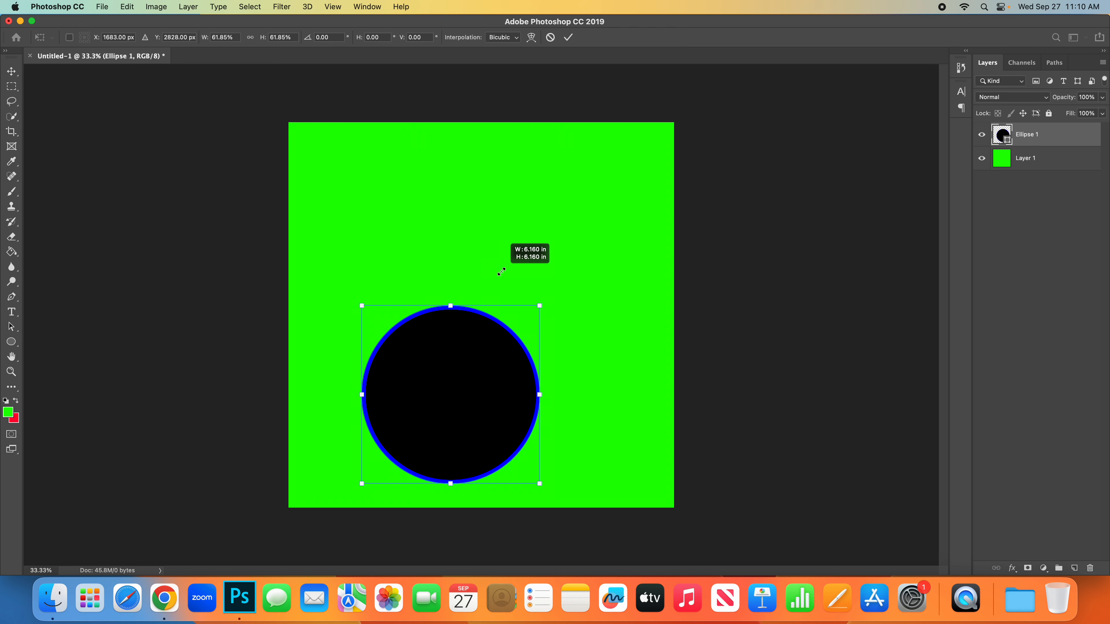
pyautogui.moveTo(501, 271); pyautogui.dragTo(503, 270)
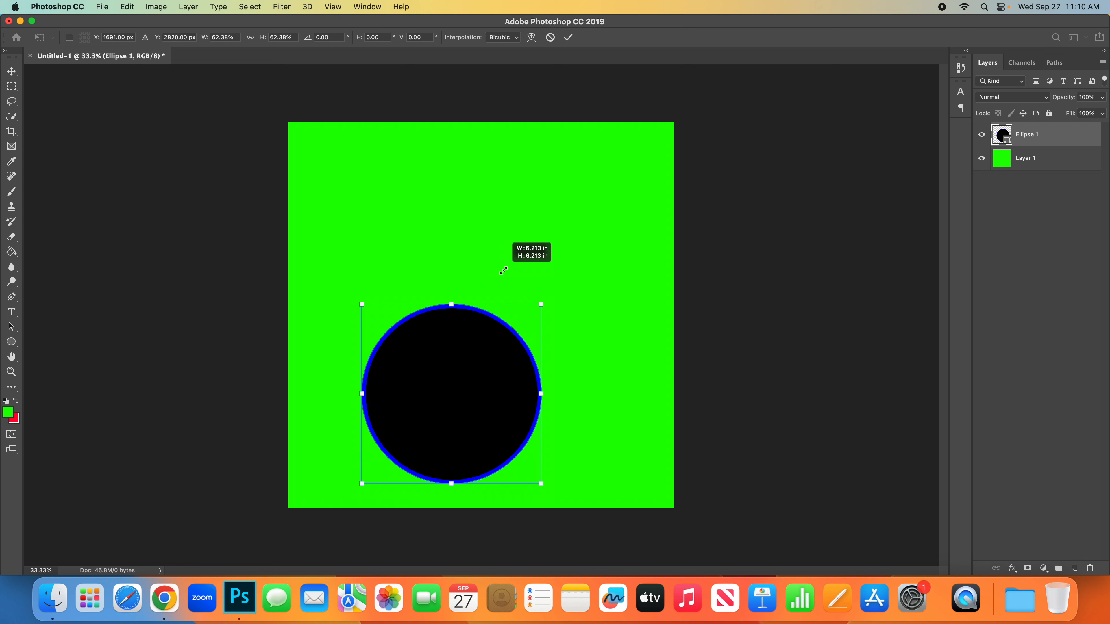
pyautogui.moveTo(503, 271); pyautogui.dragTo(503, 271)
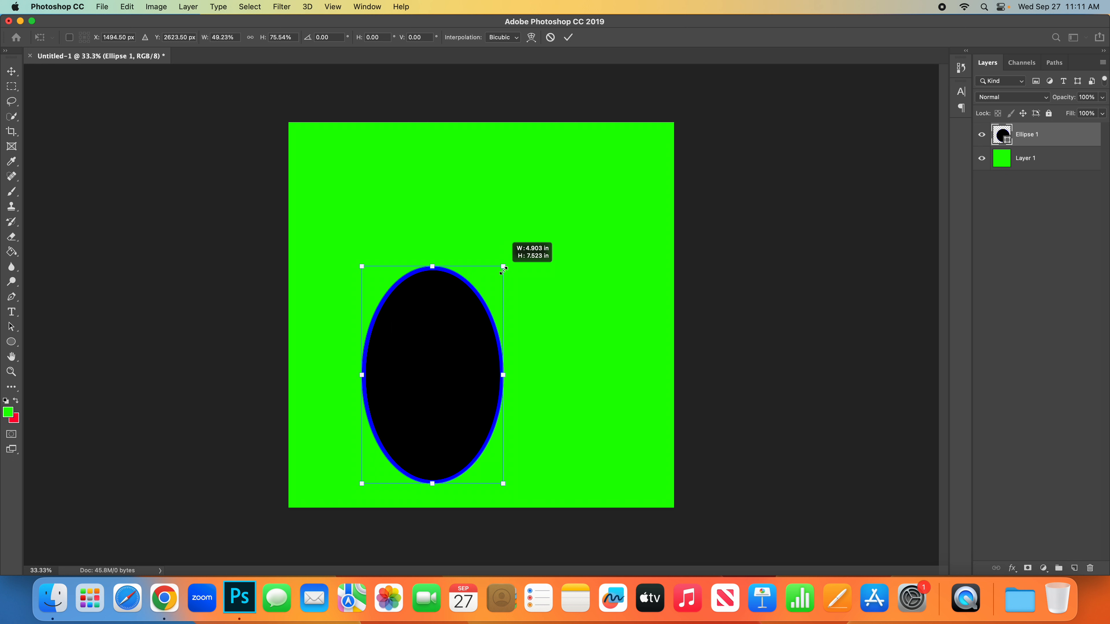
pyautogui.moveTo(503, 271); pyautogui.dragTo(503, 271)
pyautogui.moveTo(503, 271); pyautogui.dragTo(441, 288)
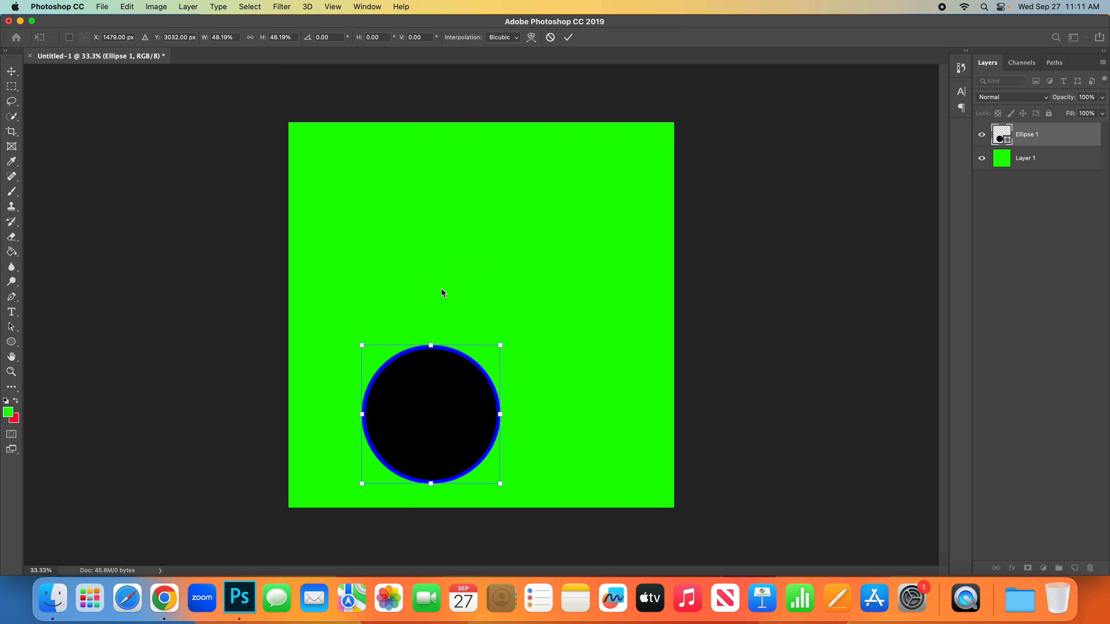
# Step: Move the scaled circle to the upper-left area of the green canvas and commit the transform
pyautogui.moveTo(408, 425); pyautogui.dragTo(354, 252)
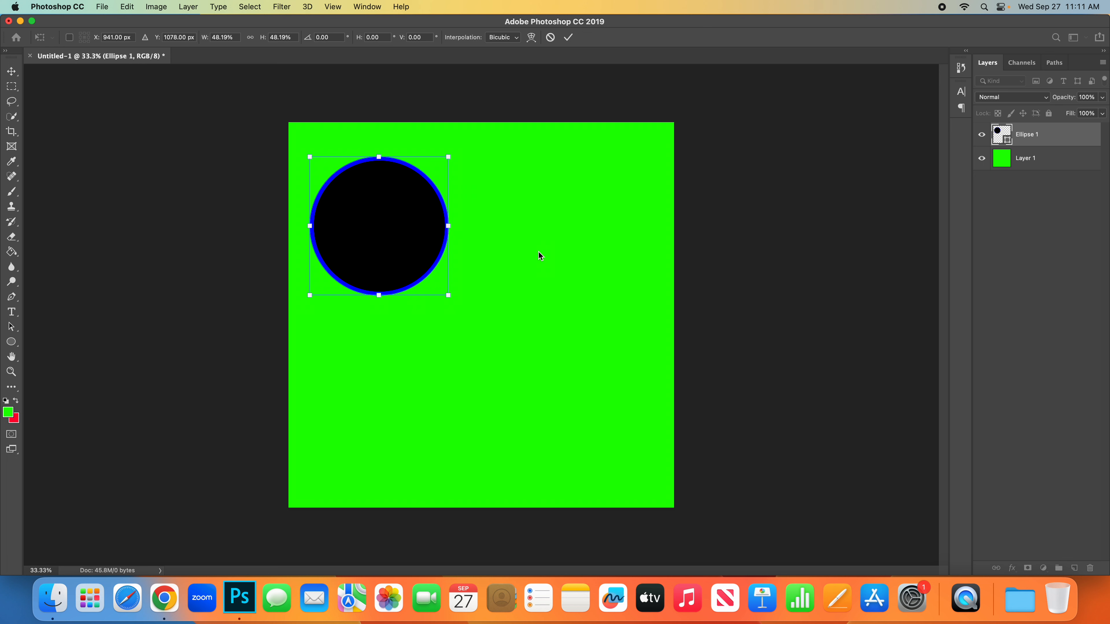
pyautogui.press('Return')
pyautogui.press('g')
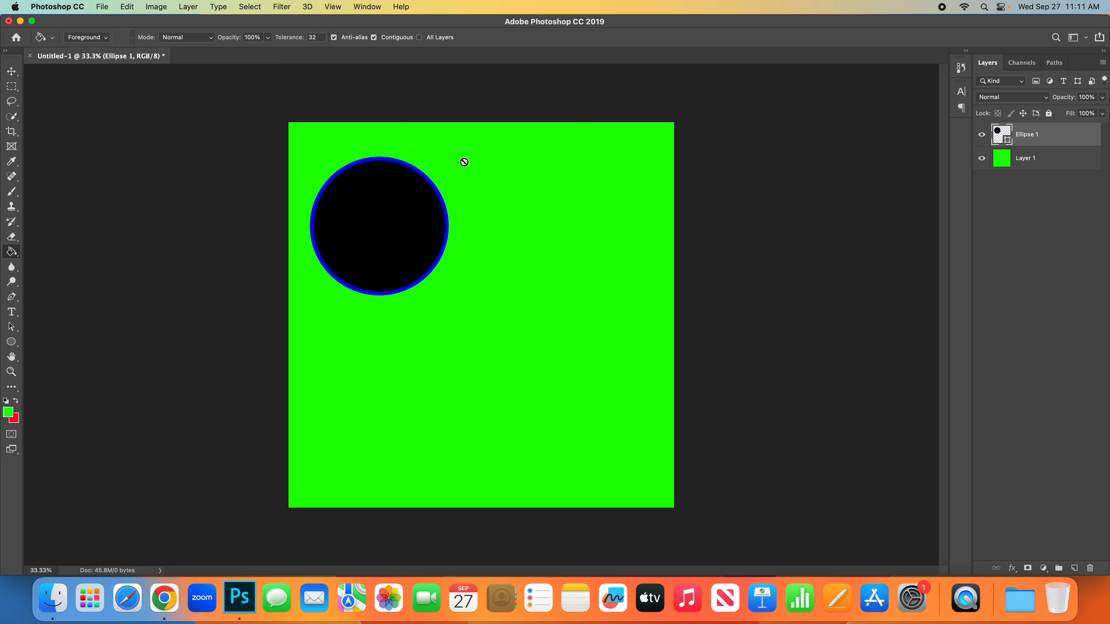
# Step: With the Ellipse Tool, cycle the circle's fill through yellow and dark green back to black, and set its stroke width to 42.15 px
pyautogui.click(11, 343)
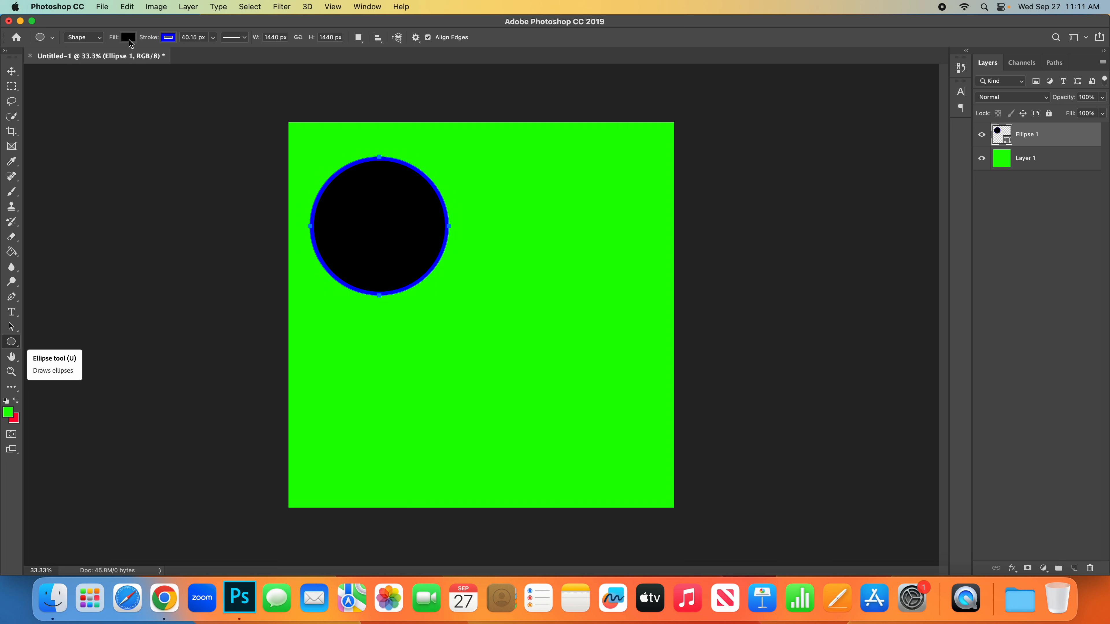
pyautogui.click(128, 39)
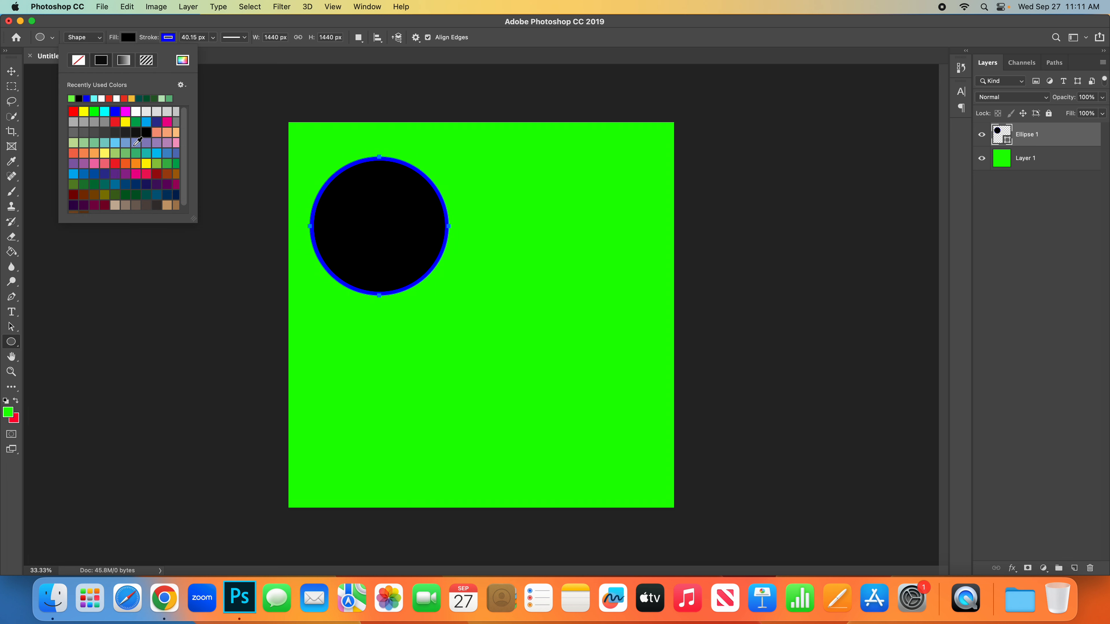
pyautogui.click(126, 122)
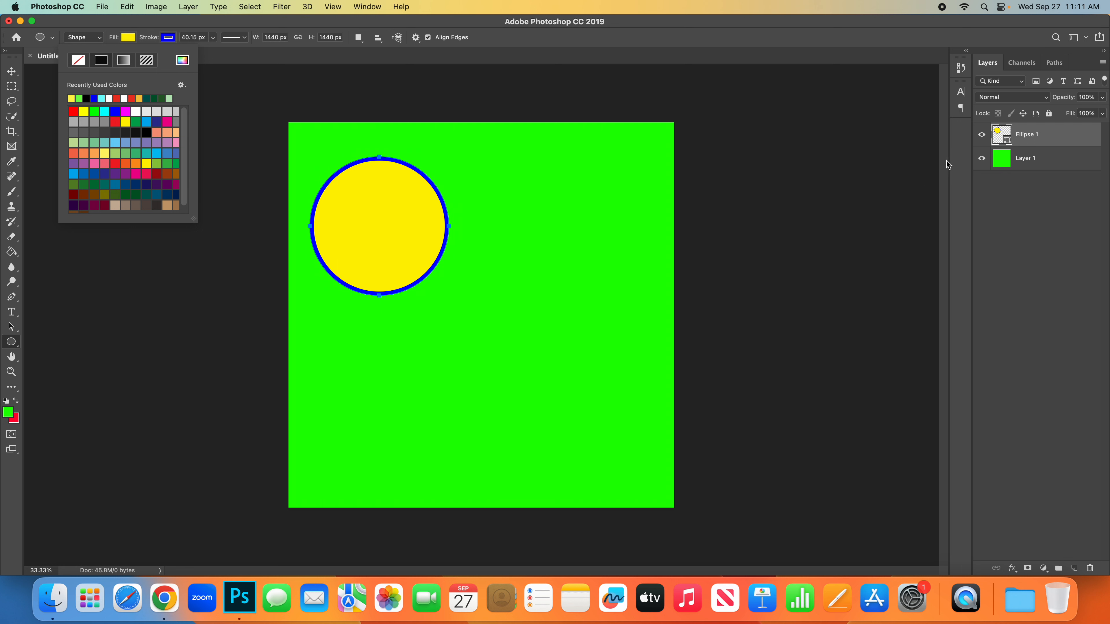
pyautogui.click(137, 122)
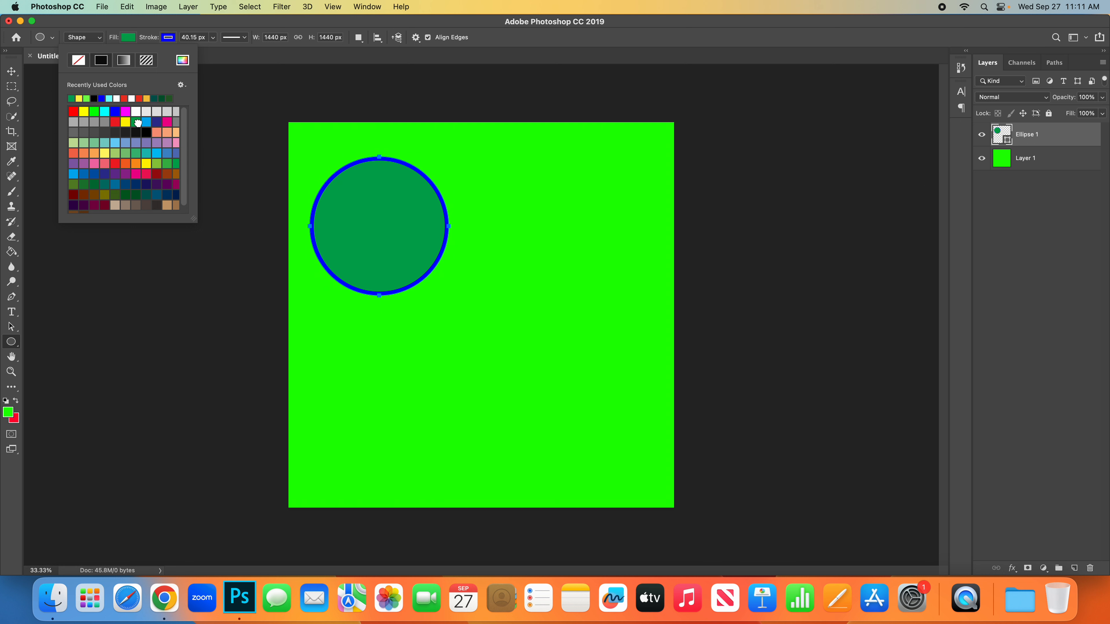
pyautogui.click(147, 132)
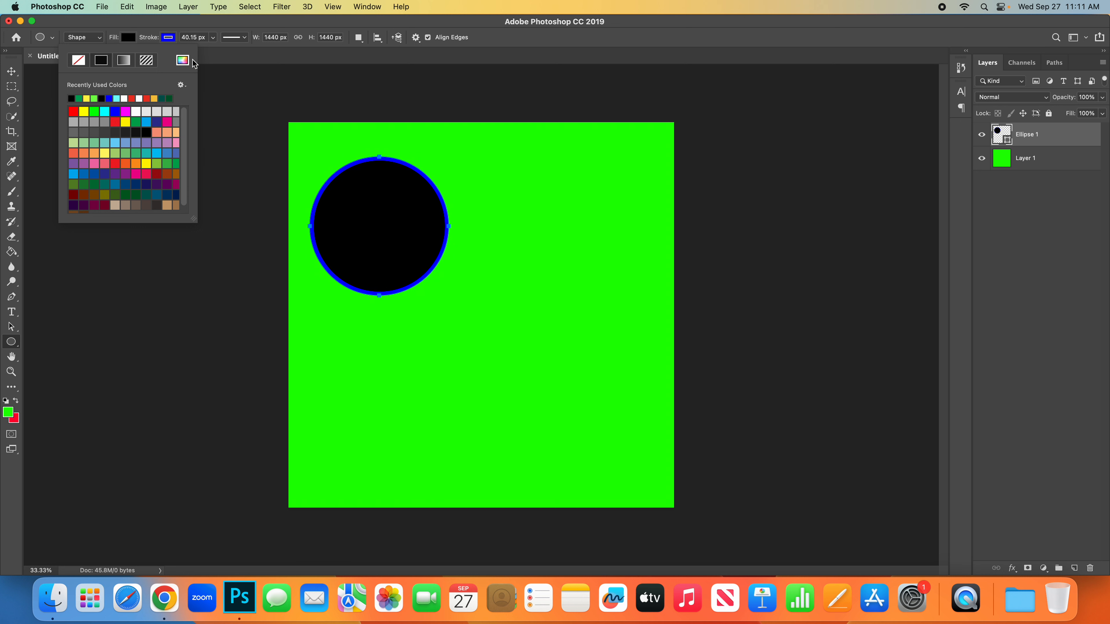
pyautogui.moveTo(138, 43); pyautogui.dragTo(149, 47)
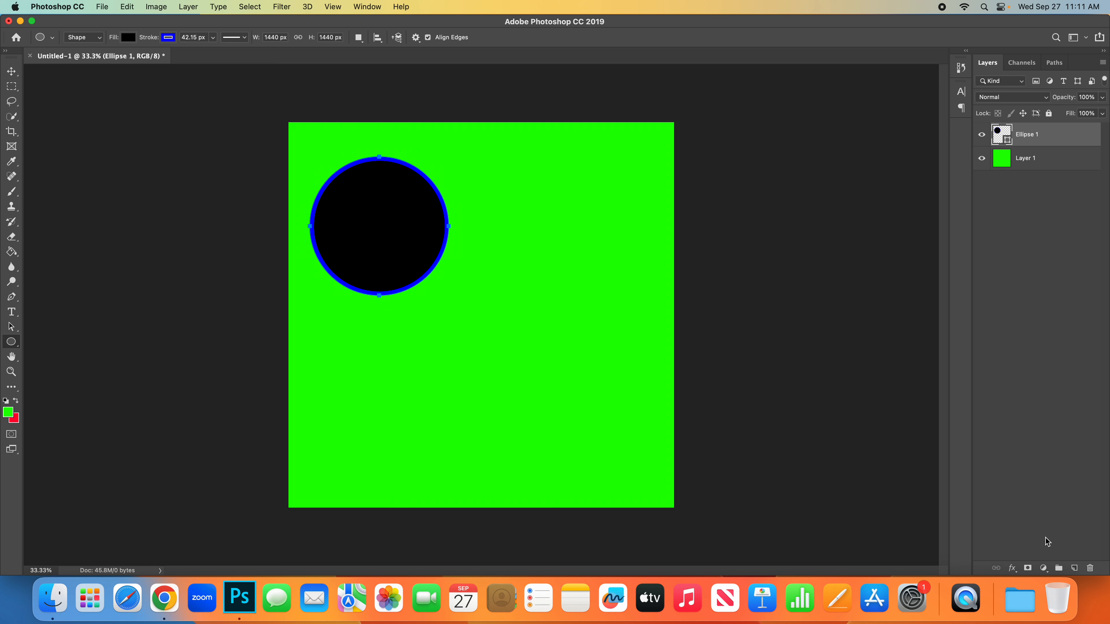
# Step: Add a new layer above Ellipse 1 and set the Ellipse Tool's shape fill to yellow
pyautogui.click(1075, 568)
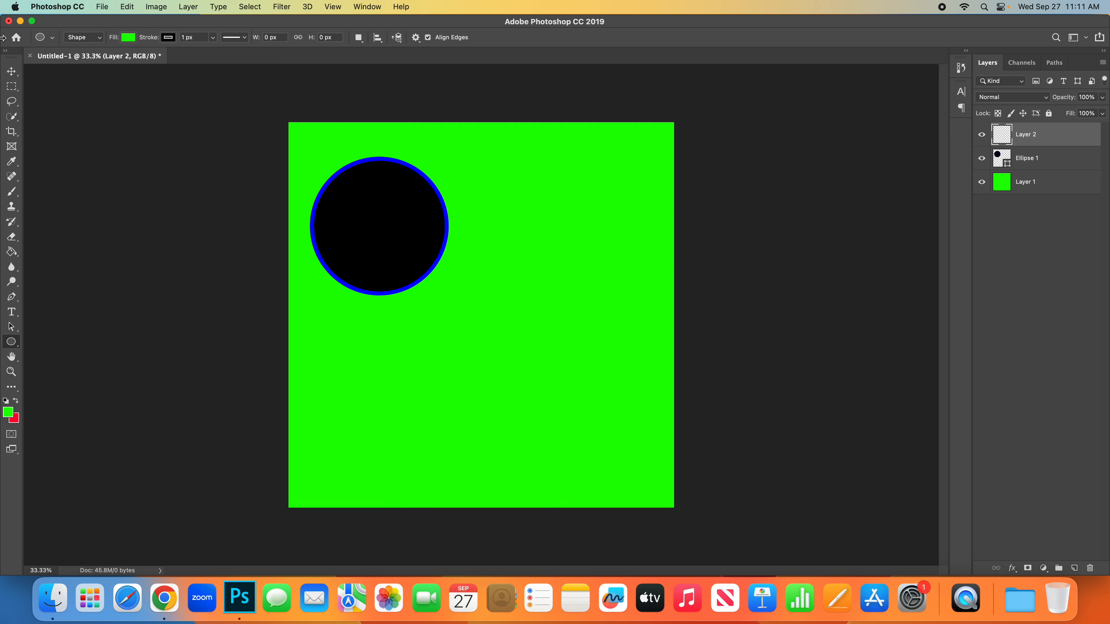
pyautogui.click(128, 37)
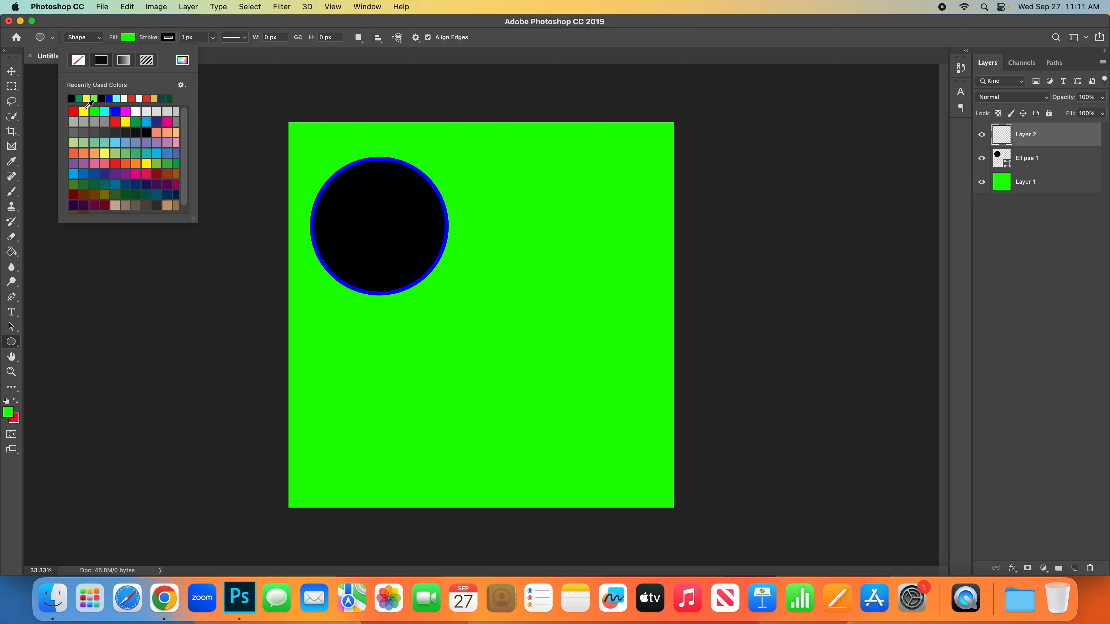
pyautogui.click(83, 112)
pyautogui.click(149, 38)
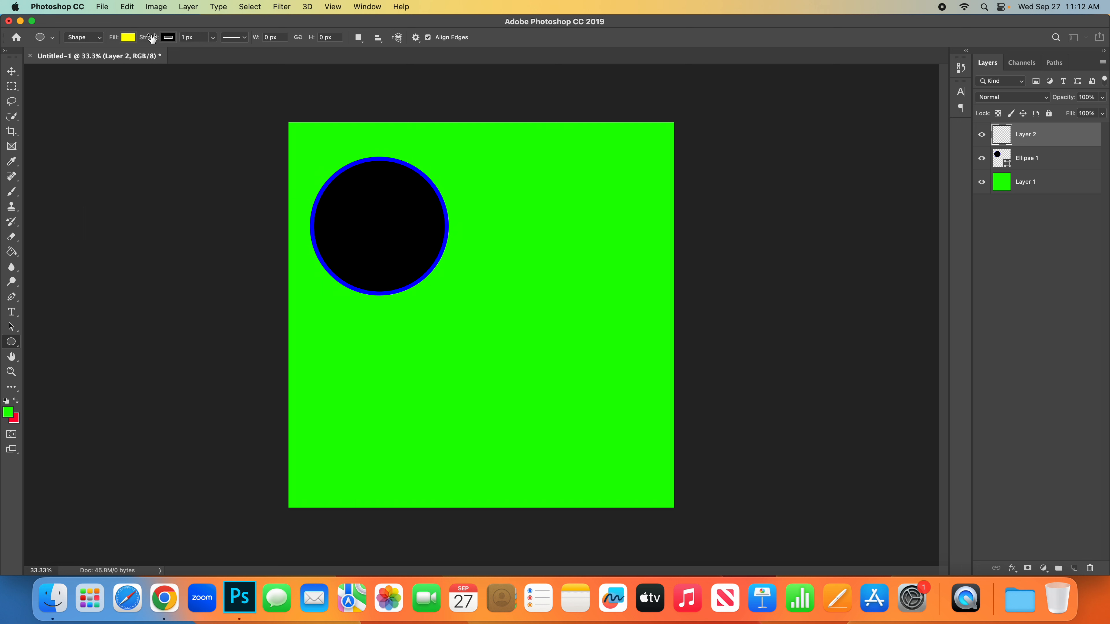
# Step: Draw a tall yellow ellipse about 958 by 1796 px in the lower-right part of the green canvas
pyautogui.moveTo(503, 285); pyautogui.dragTo(569, 409)
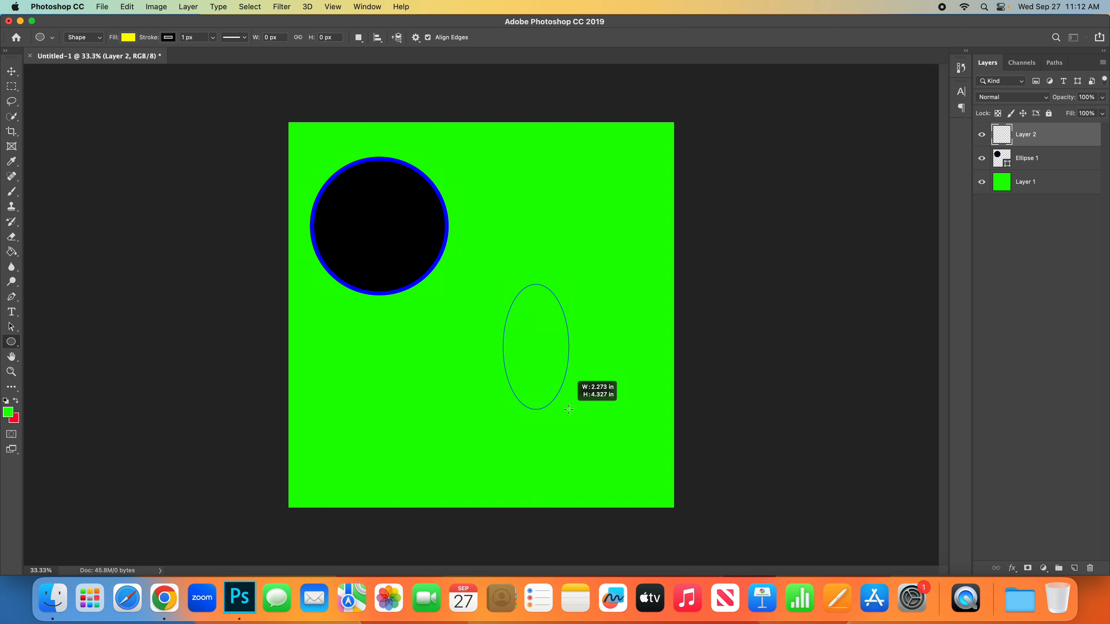
pyautogui.press('shift')
pyautogui.moveTo(568, 409); pyautogui.dragTo(569, 408)
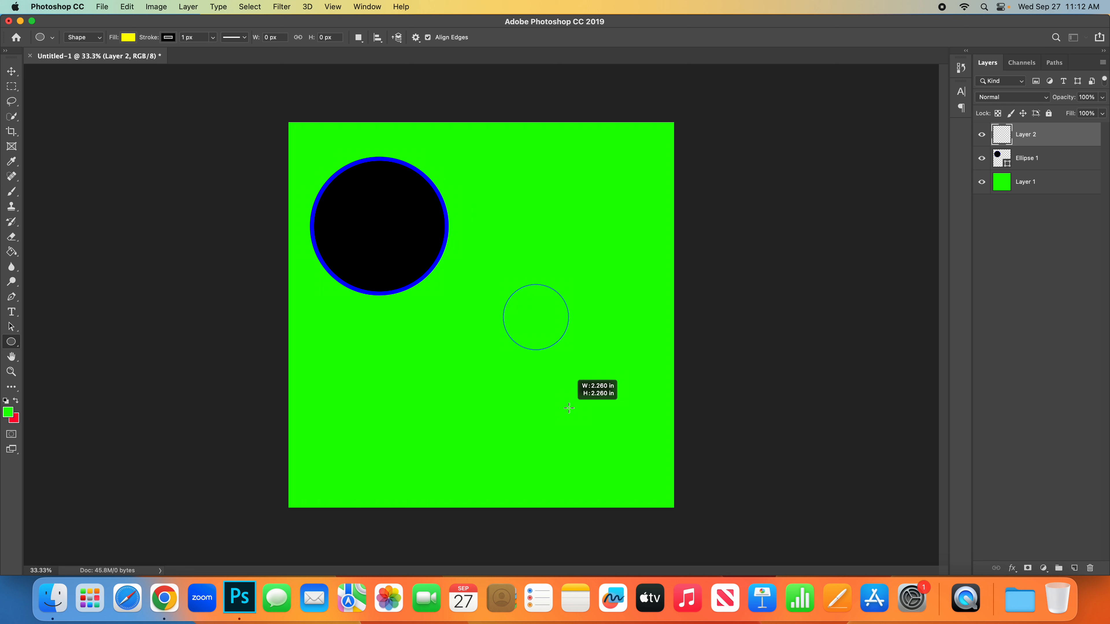
pyautogui.moveTo(569, 408); pyautogui.dragTo(583, 380)
pyautogui.moveTo(582, 379); pyautogui.dragTo(633, 461)
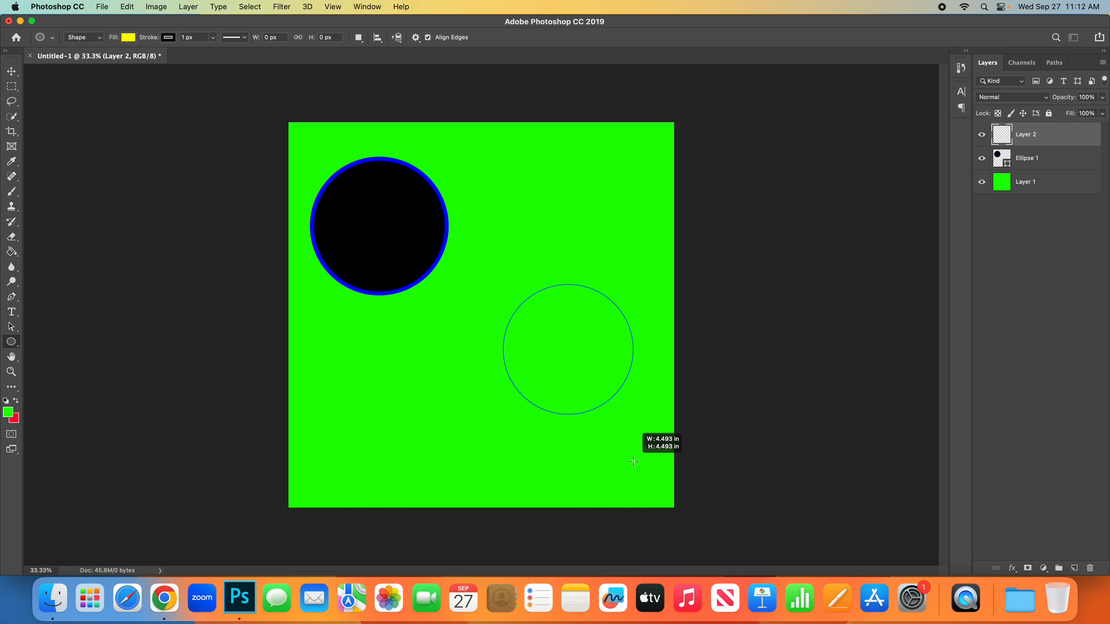
pyautogui.moveTo(633, 461); pyautogui.dragTo(595, 456)
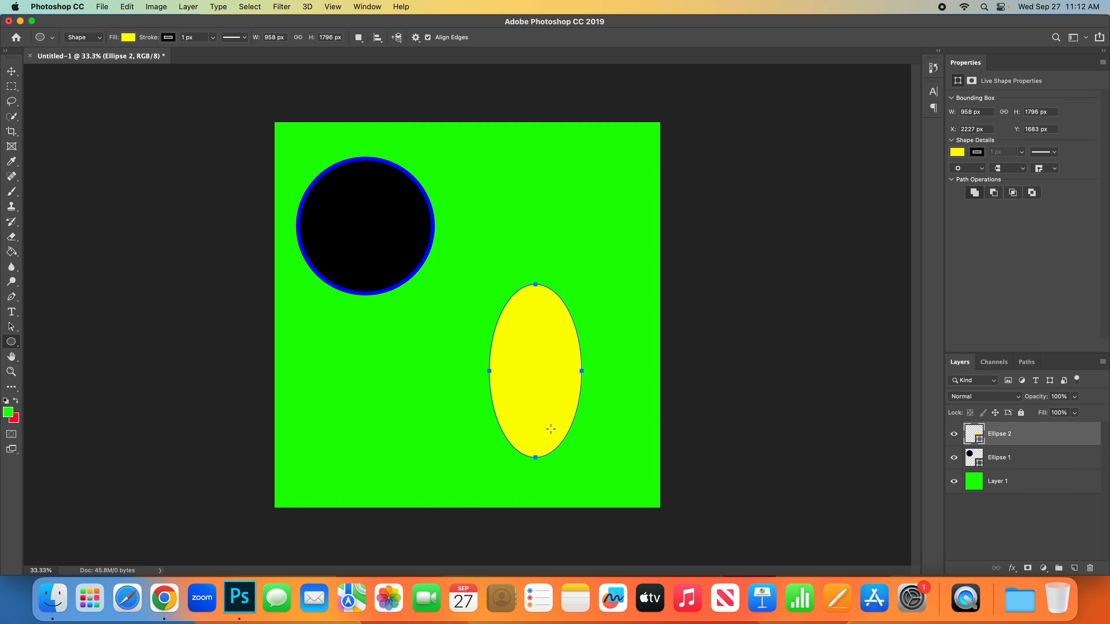
# Step: Draw a wide yellow ellipse about 1901 by 613 px below the black circle and close the Properties panel
pyautogui.moveTo(293, 342); pyautogui.dragTo(477, 402)
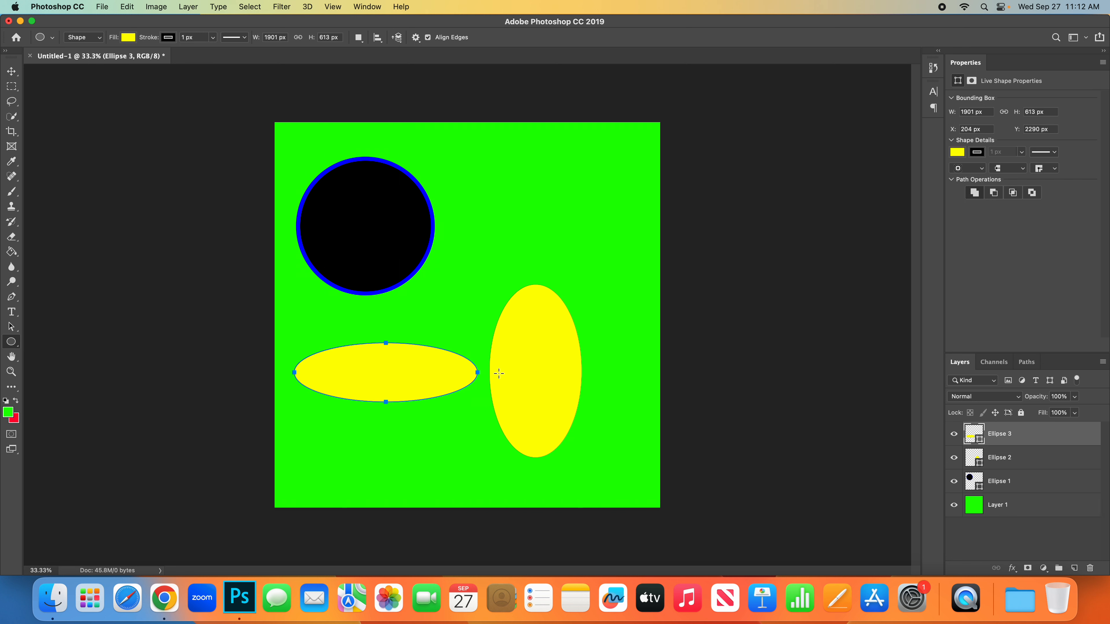
pyautogui.click(1101, 63)
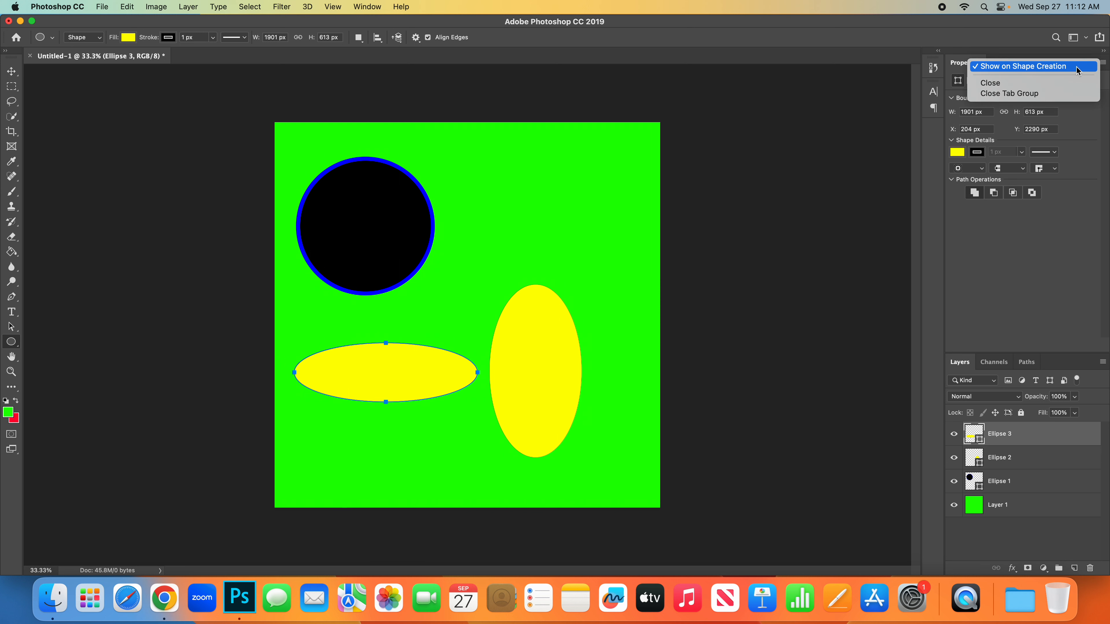
pyautogui.click(1061, 83)
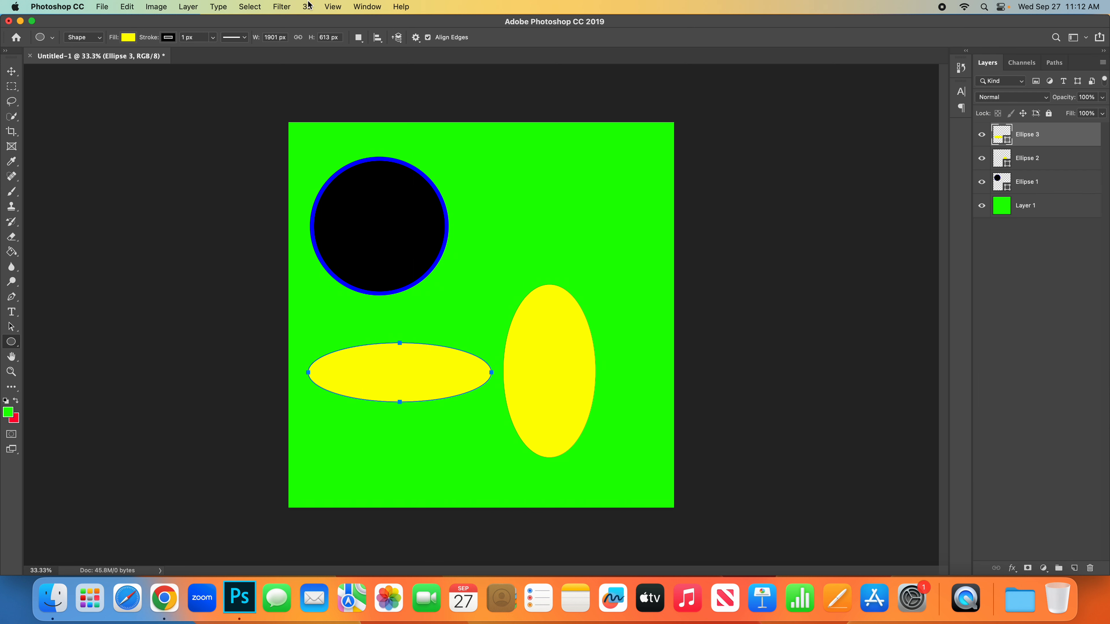
# Step: Give the wide yellow ellipse a red stroke, try different stroke widths and set the width to 18.68 px
pyautogui.click(168, 38)
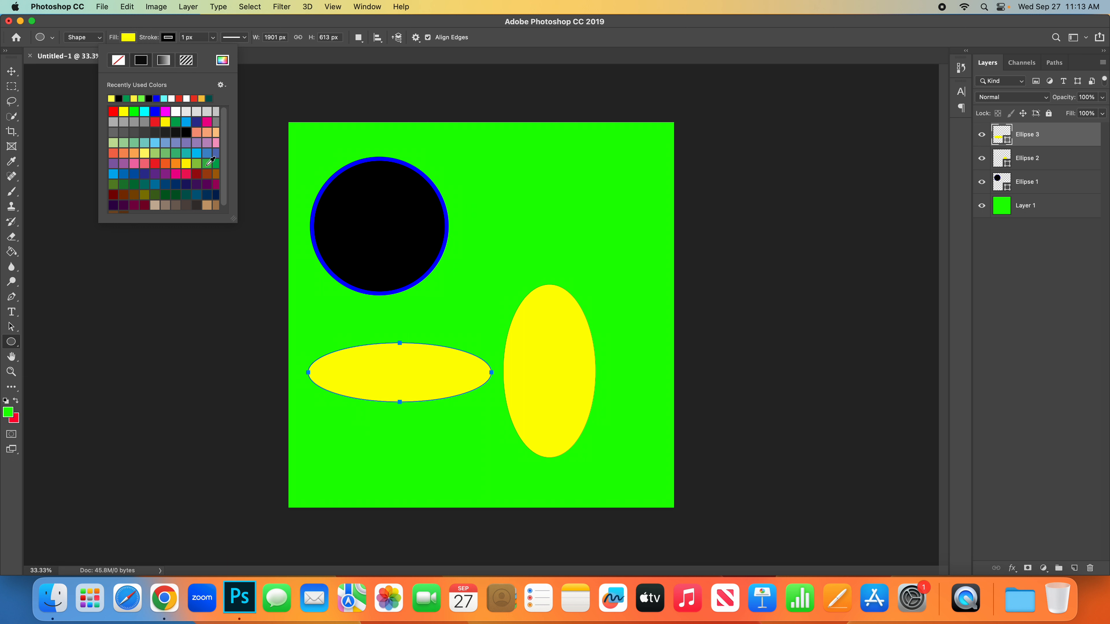
pyautogui.click(158, 164)
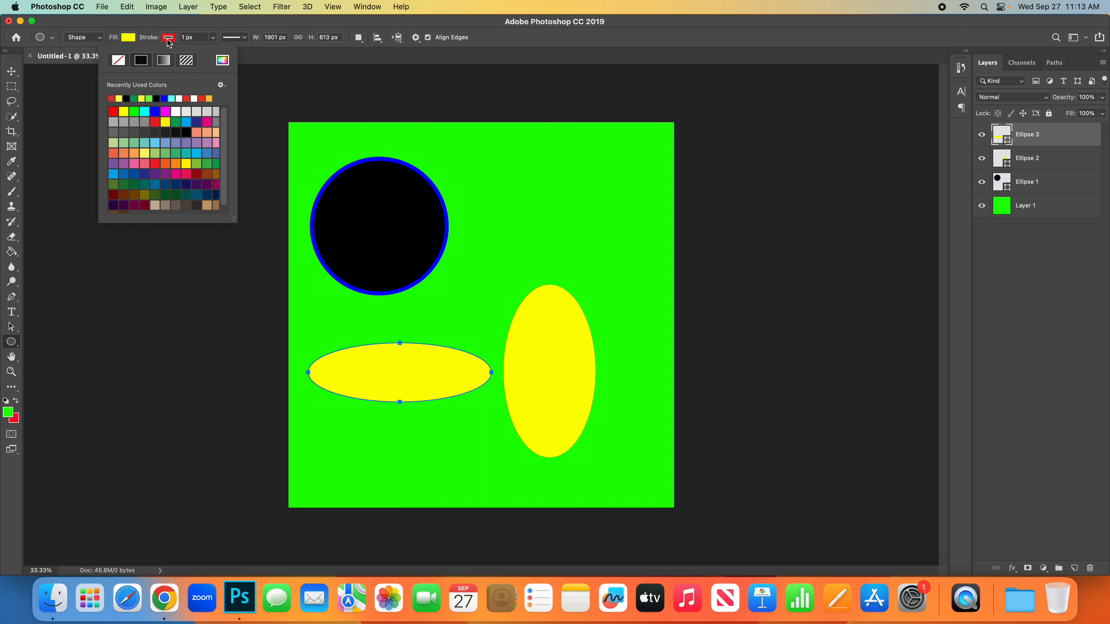
pyautogui.moveTo(146, 41)
pyautogui.mouseDown()
pyautogui.moveTo(162, 42)
pyautogui.moveTo(149, 42)
pyautogui.mouseUp()
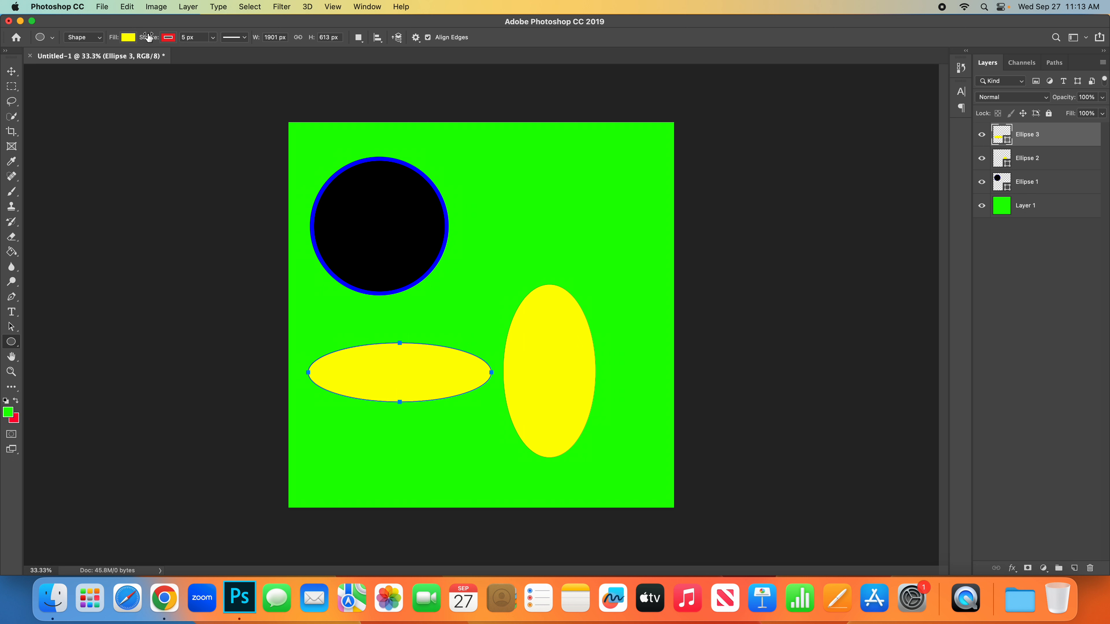
pyautogui.moveTo(149, 38); pyautogui.dragTo(129, 40)
pyautogui.moveTo(130, 39); pyautogui.dragTo(185, 42)
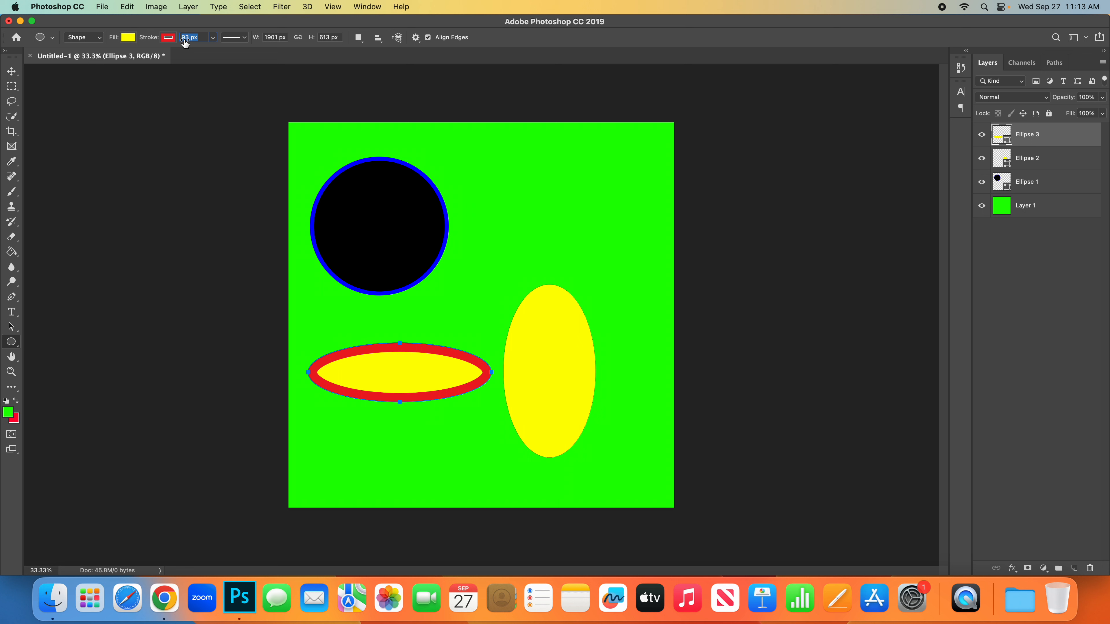
pyautogui.moveTo(185, 42)
pyautogui.mouseDown()
pyautogui.moveTo(225, 49)
pyautogui.moveTo(160, 41)
pyautogui.moveTo(244, 66)
pyautogui.moveTo(206, 67)
pyautogui.mouseUp()
pyautogui.click(214, 38)
pyautogui.click(150, 40)
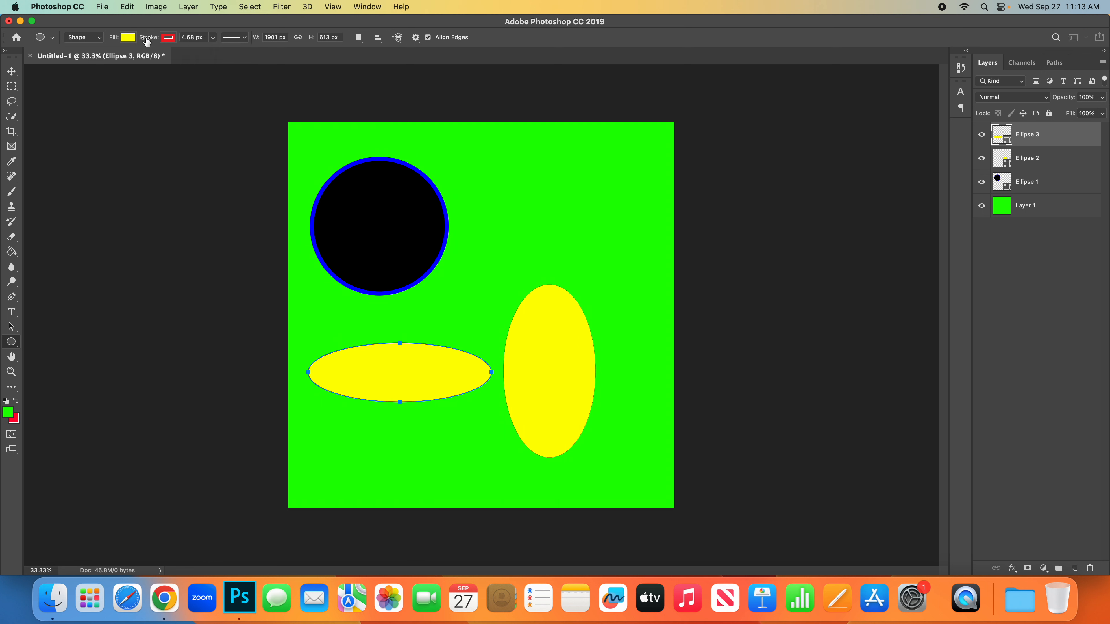
pyautogui.moveTo(153, 42); pyautogui.dragTo(155, 42)
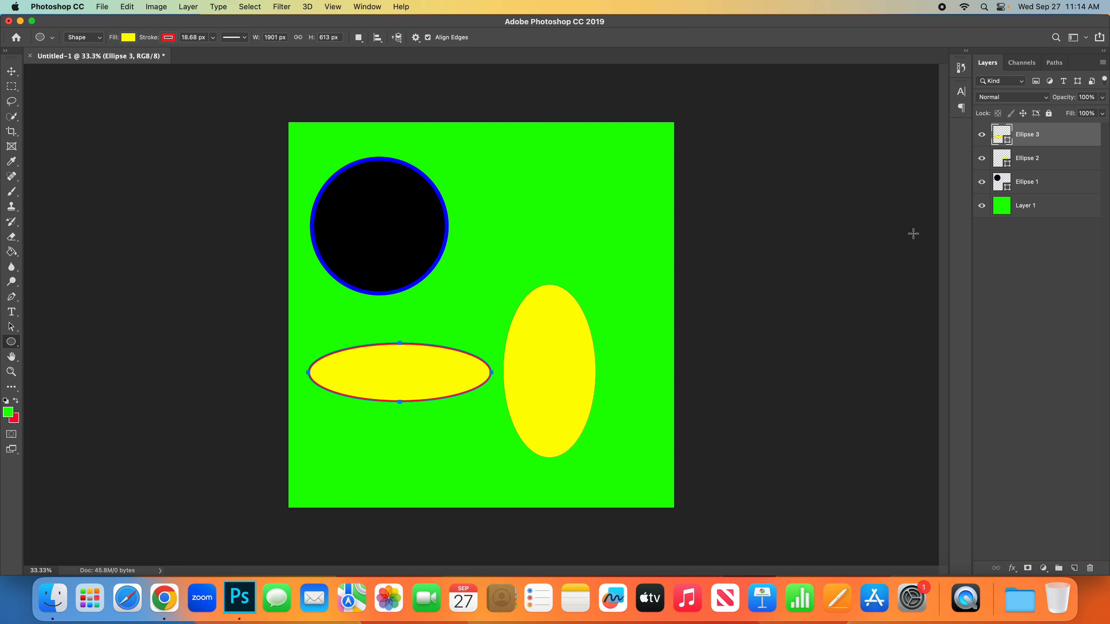
# Step: Give the tall Ellipse 2 shape a magenta stroke with a width of 63 px
pyautogui.click(1040, 159)
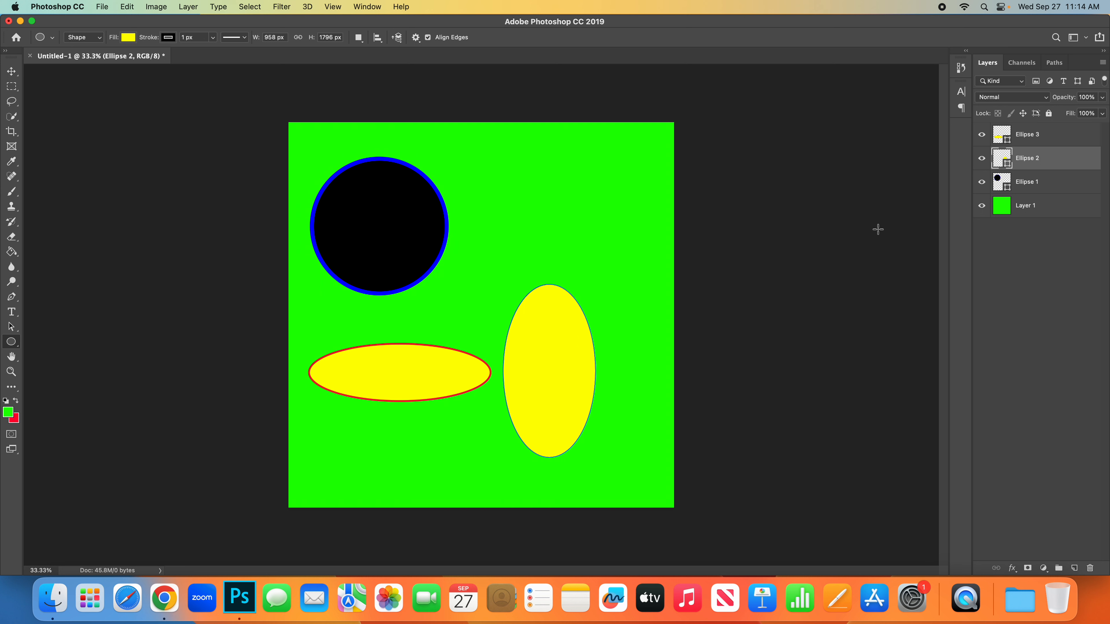
pyautogui.click(168, 38)
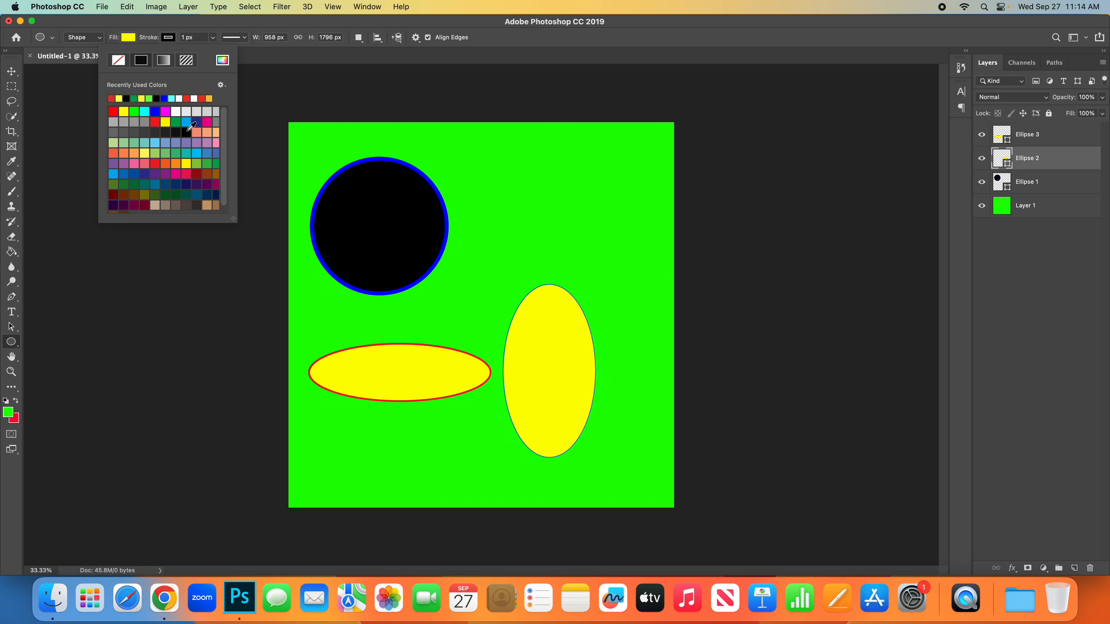
pyautogui.click(165, 111)
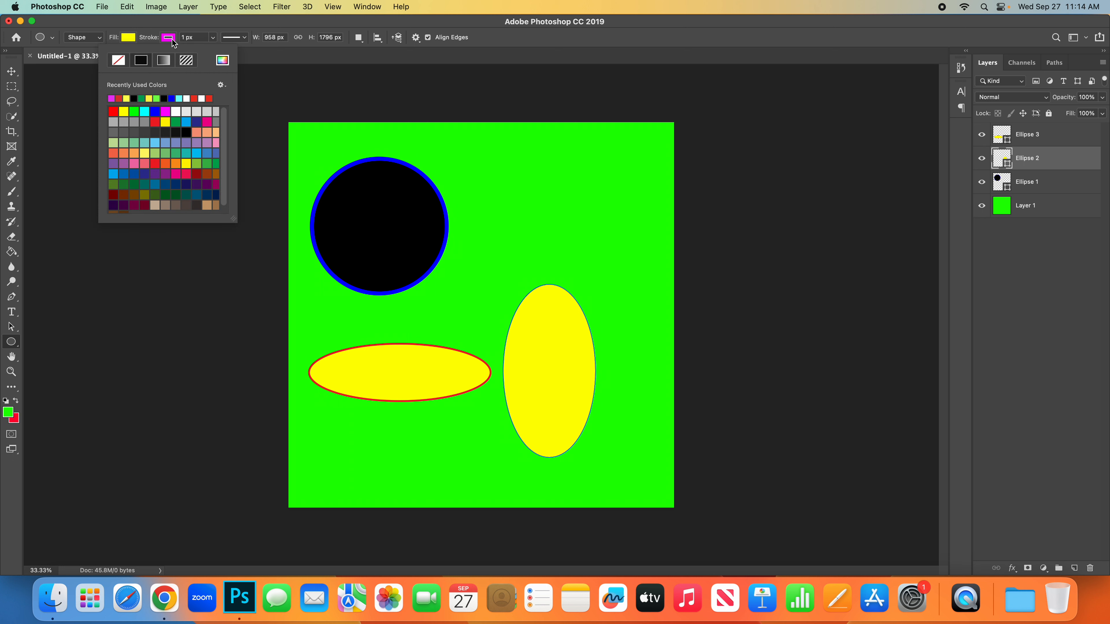
pyautogui.moveTo(140, 39); pyautogui.dragTo(187, 51)
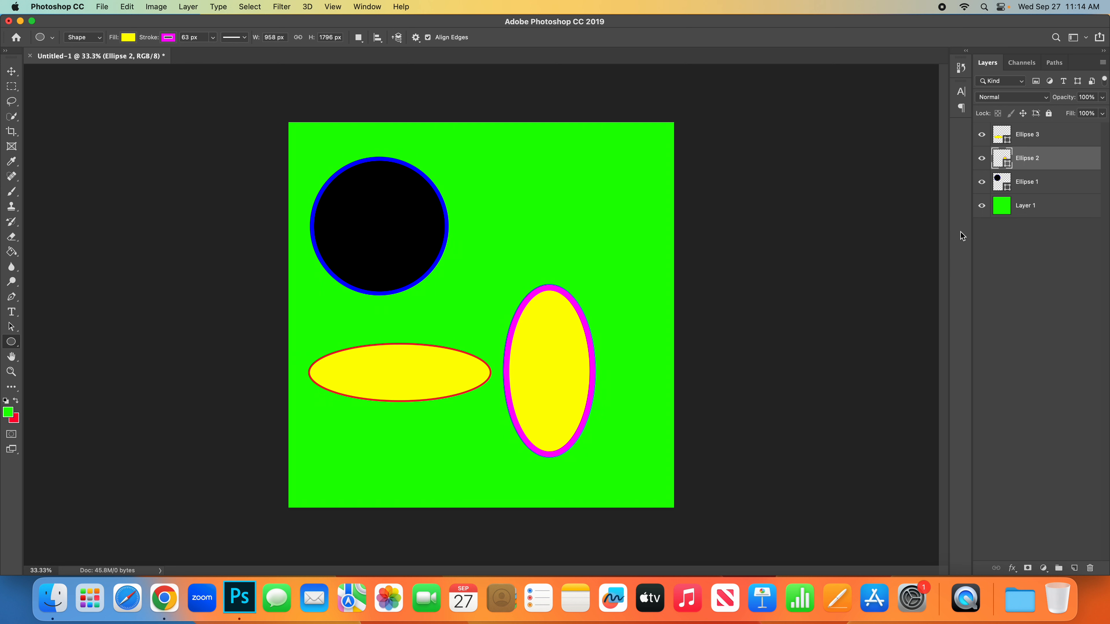
# Step: Free-transform the tall ellipse slightly to about 956 by 1800 px and commit the transform
pyautogui.press('super+t')
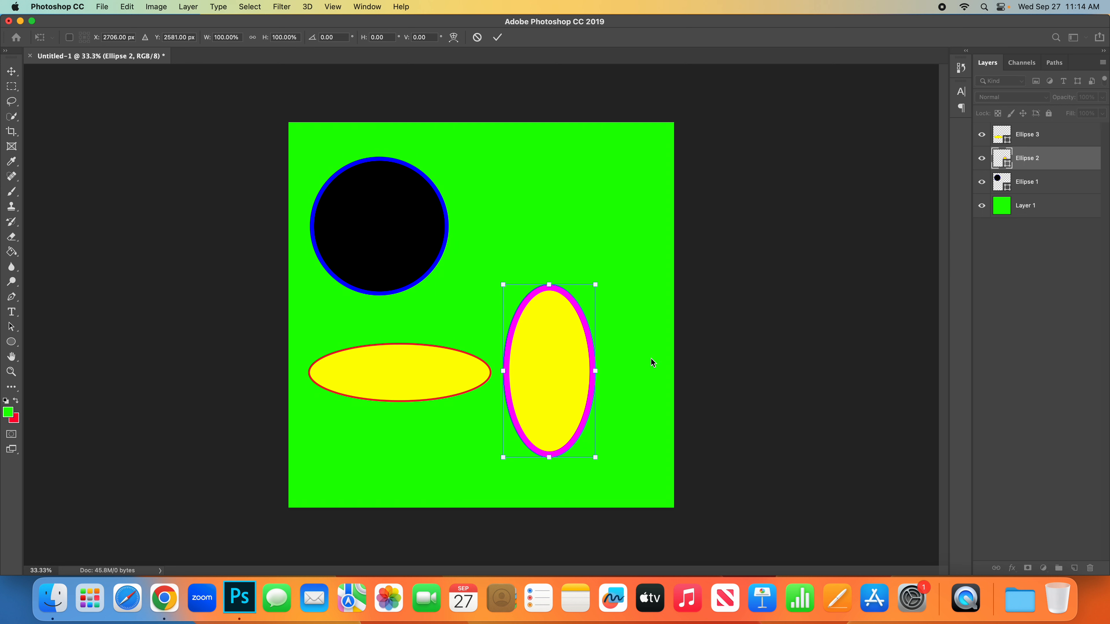
pyautogui.moveTo(595, 285)
pyautogui.mouseDown()
pyautogui.moveTo(606, 273)
pyautogui.moveTo(595, 286)
pyautogui.mouseUp()
pyautogui.press('Return')
# Step: Scale the black Ellipse 1 circle proportionally to 116.94% and reposition it in the upper-left area of the green canvas
pyautogui.click(1042, 191)
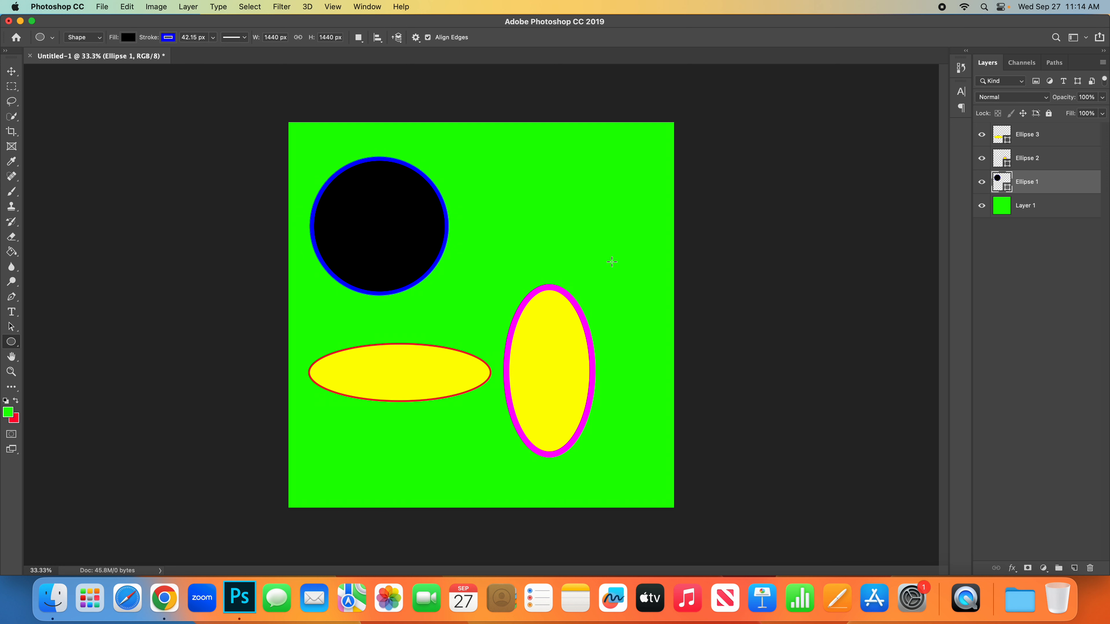
pyautogui.press('super+t')
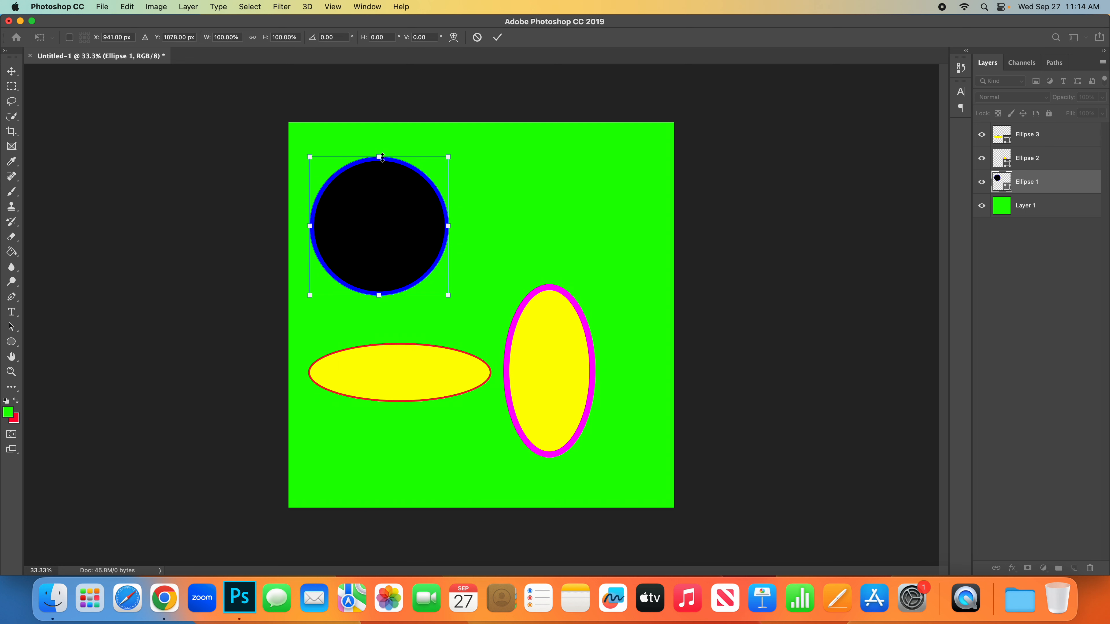
pyautogui.moveTo(449, 157); pyautogui.dragTo(543, 209)
pyautogui.press('shift')
pyautogui.press('shift')
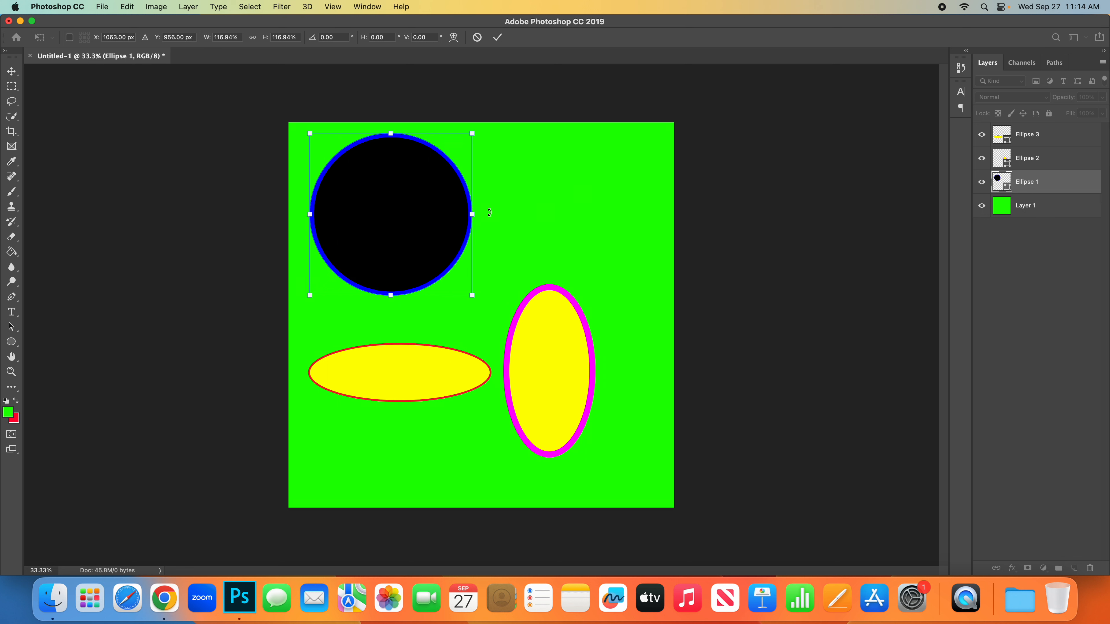
pyautogui.moveTo(417, 183); pyautogui.dragTo(406, 230)
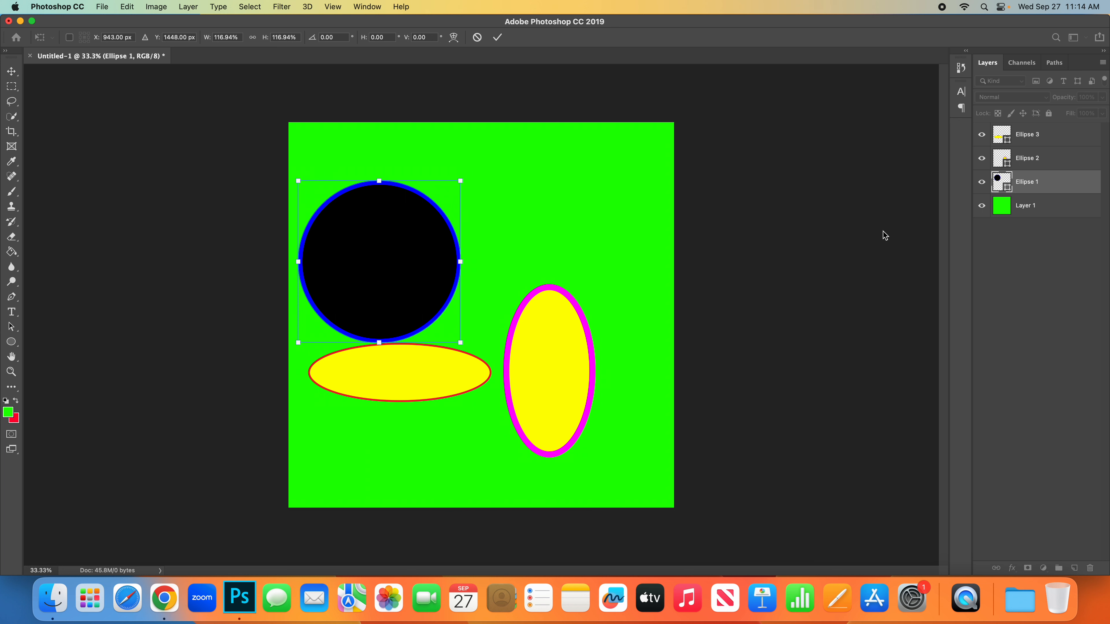
pyautogui.moveTo(377, 293); pyautogui.dragTo(387, 265)
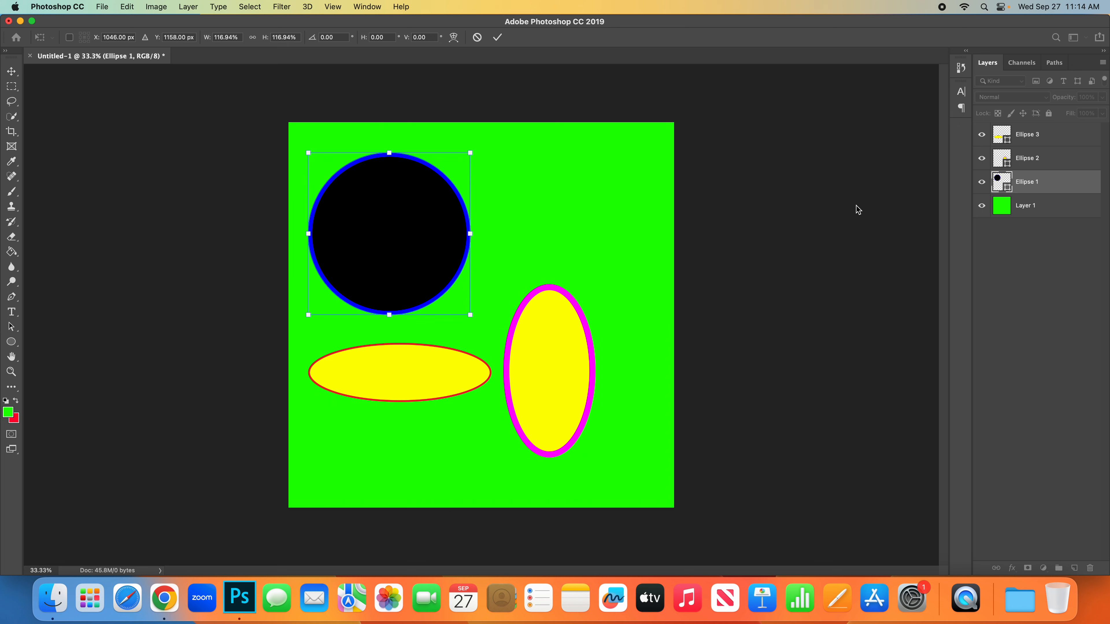
# Step: Free-transform Ellipse 2 non-proportionally into a wider, flatter ellipse at about 177.51% width and 61.33% height
pyautogui.click(1043, 163)
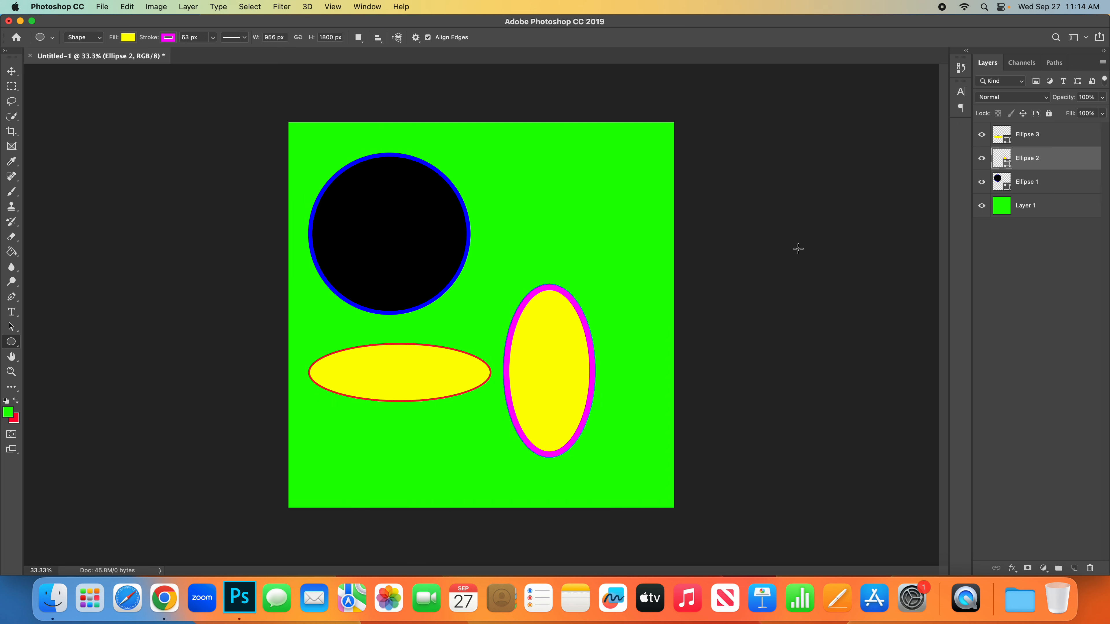
pyautogui.press('super+t')
pyautogui.moveTo(592, 285); pyautogui.dragTo(667, 351)
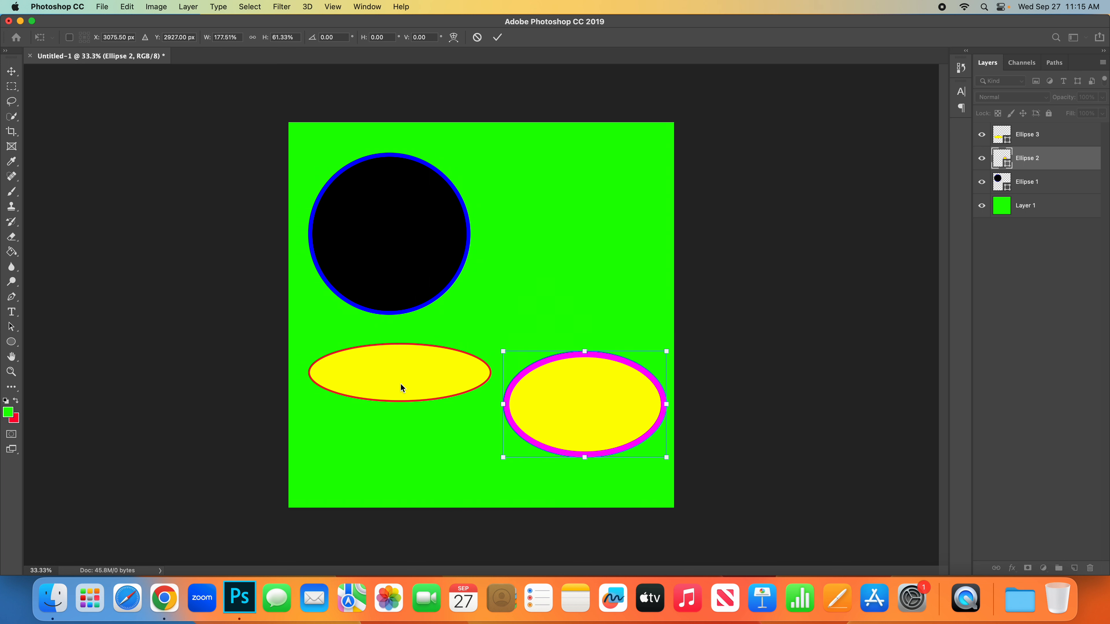
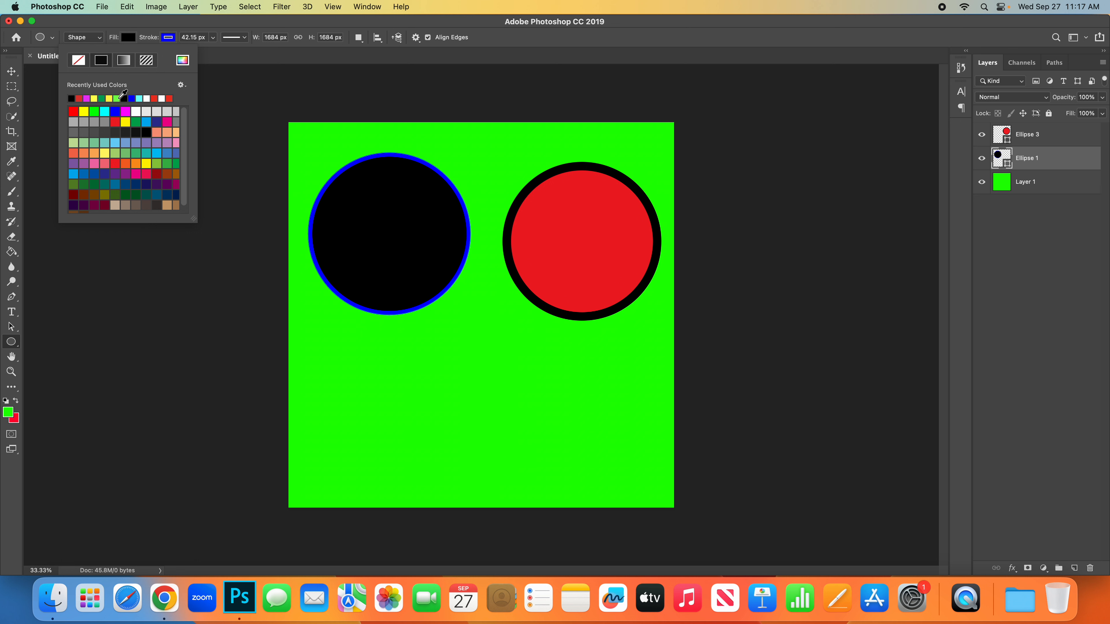
# Step: Change the Ellipse 1 circle's fill to green and widen its blue stroke to 192.14 px
pyautogui.click(117, 98)
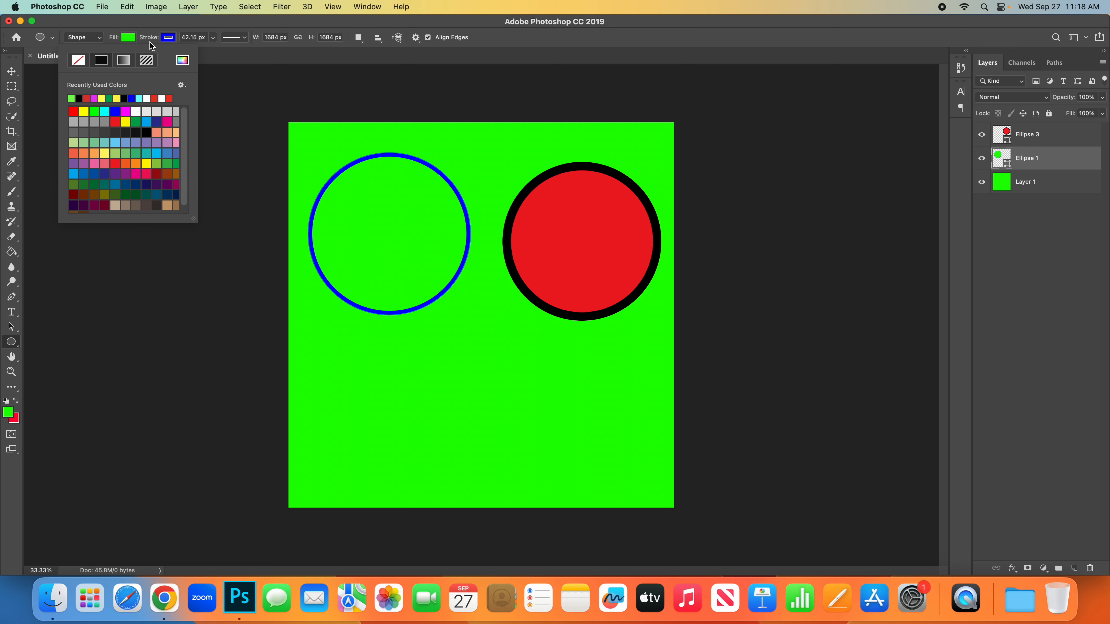
pyautogui.moveTo(140, 39)
pyautogui.mouseDown()
pyautogui.moveTo(280, 74)
pyautogui.moveTo(225, 70)
pyautogui.moveTo(359, 94)
pyautogui.moveTo(228, 79)
pyautogui.mouseUp()
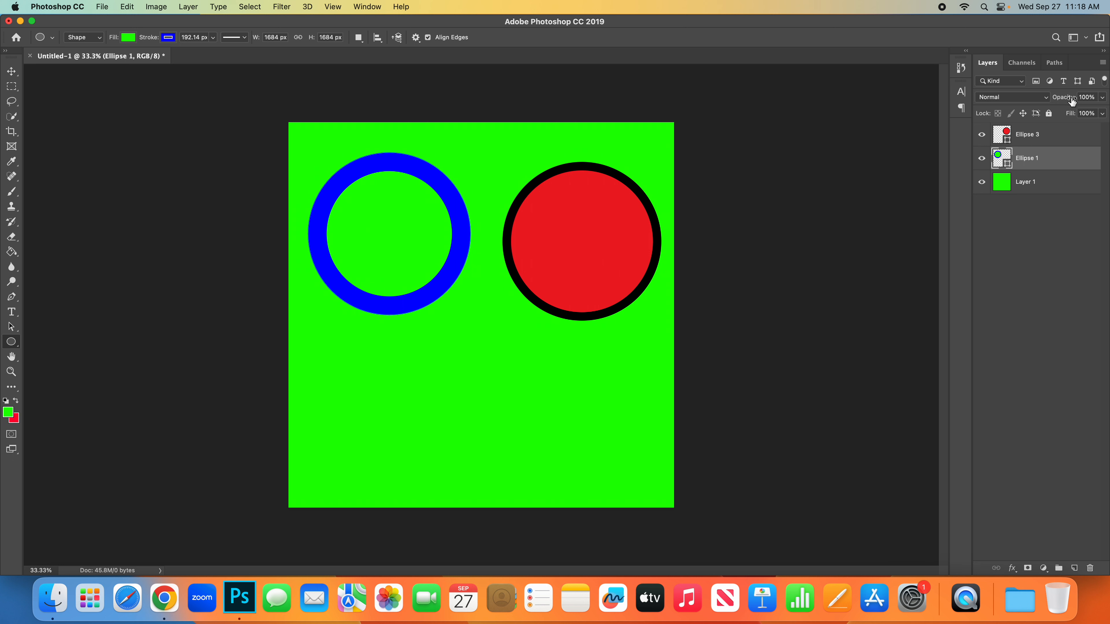
# Step: Try adjusting the opacity of the Ellipse 1 layer and leave it at 100%
pyautogui.moveTo(1071, 101)
pyautogui.mouseDown()
pyautogui.moveTo(1036, 101)
pyautogui.moveTo(1095, 105)
pyautogui.moveTo(1079, 102)
pyautogui.mouseUp()
pyautogui.moveTo(1066, 101); pyautogui.dragTo(1103, 100)
pyautogui.click(1102, 99)
pyautogui.moveTo(1099, 111)
pyautogui.mouseDown()
pyautogui.moveTo(1073, 113)
pyautogui.moveTo(1102, 112)
pyautogui.mouseUp()
pyautogui.click(1063, 101)
# Step: Try yellow and coral fills on the Ellipse 1 circle, settle on orange, and lower its layer opacity to 72%
pyautogui.click(129, 38)
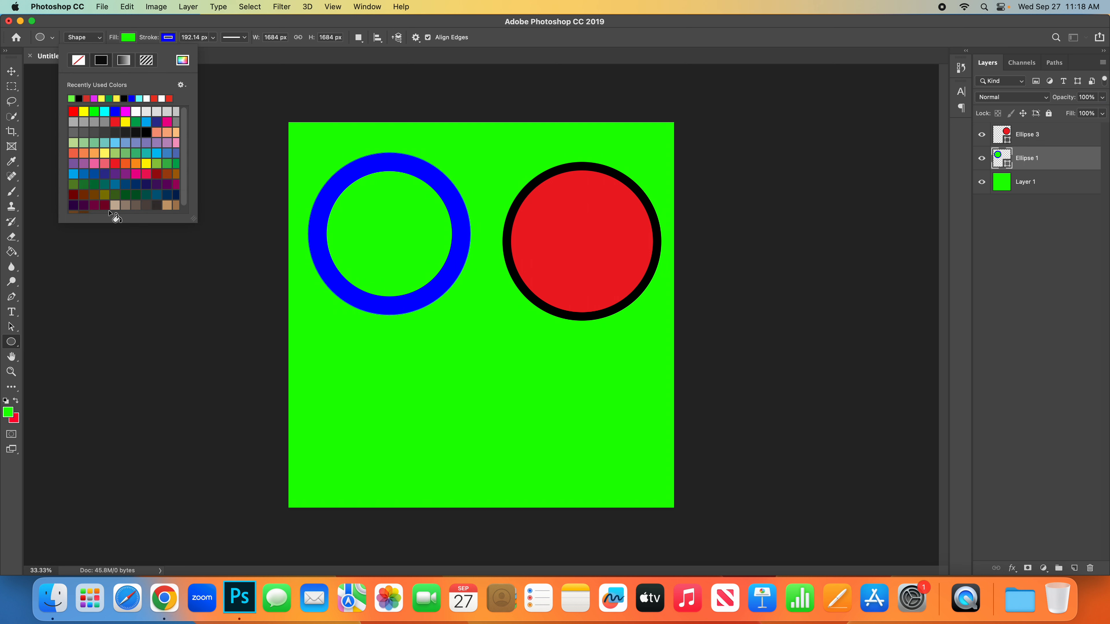
pyautogui.click(105, 153)
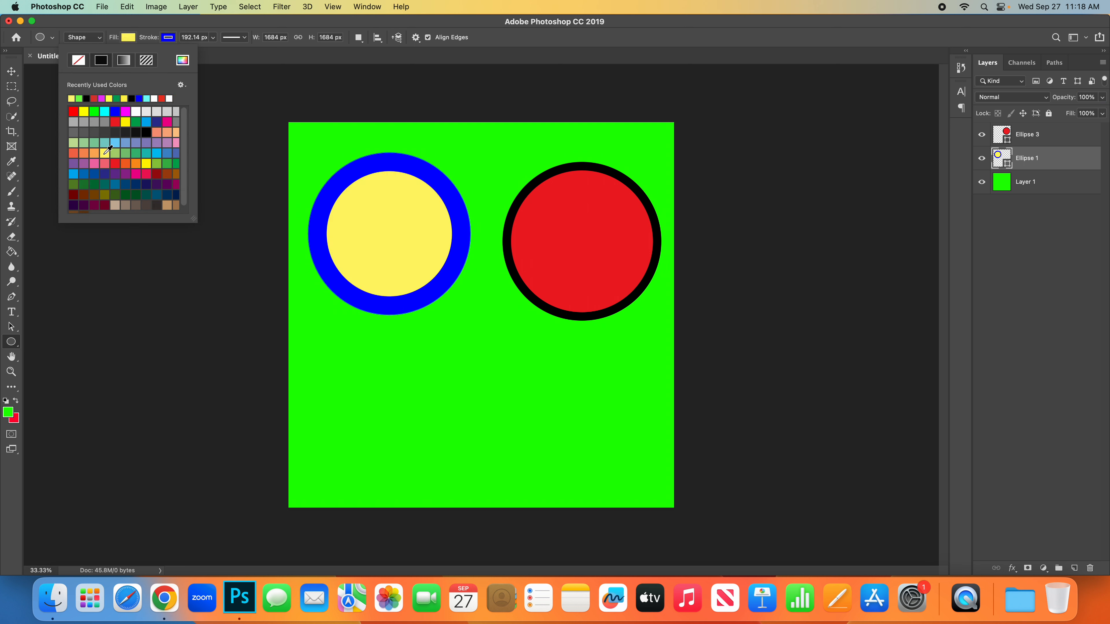
pyautogui.click(78, 153)
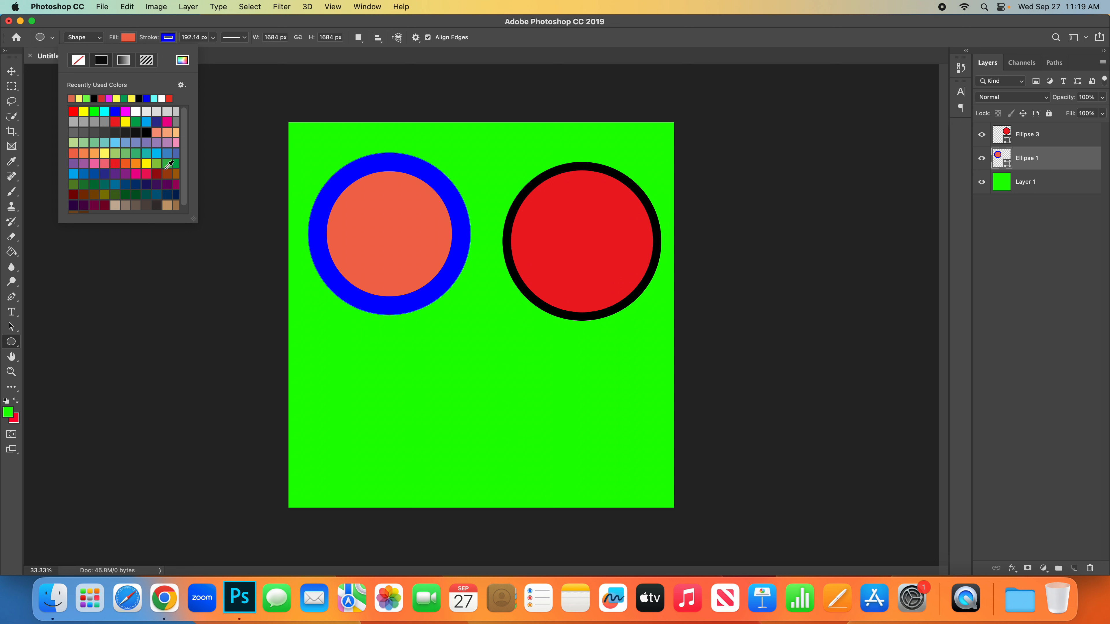
pyautogui.click(124, 163)
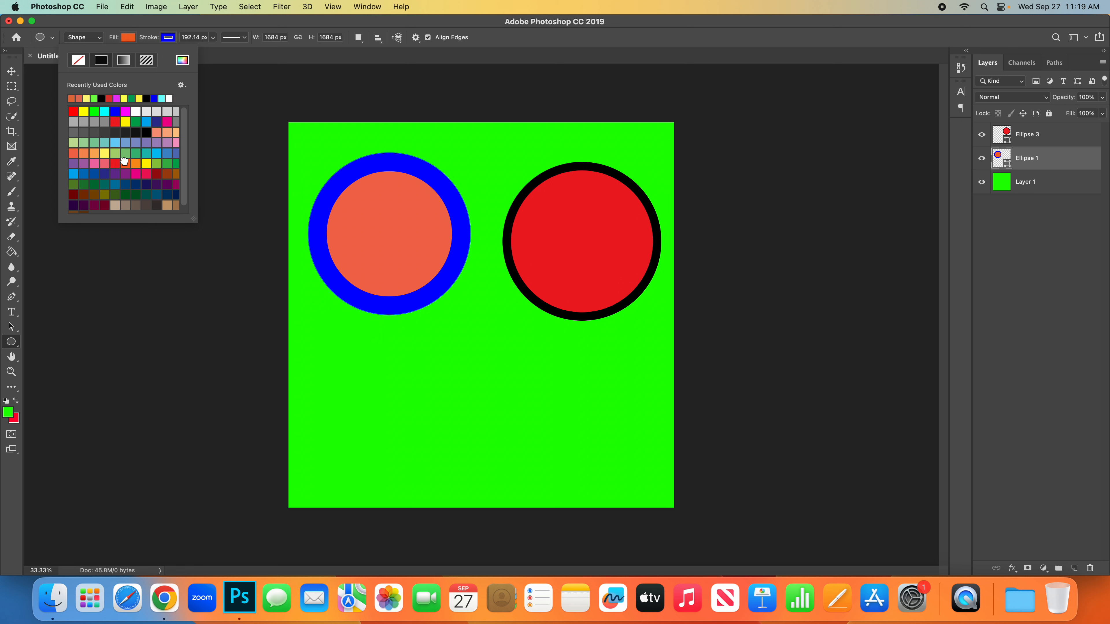
pyautogui.click(144, 39)
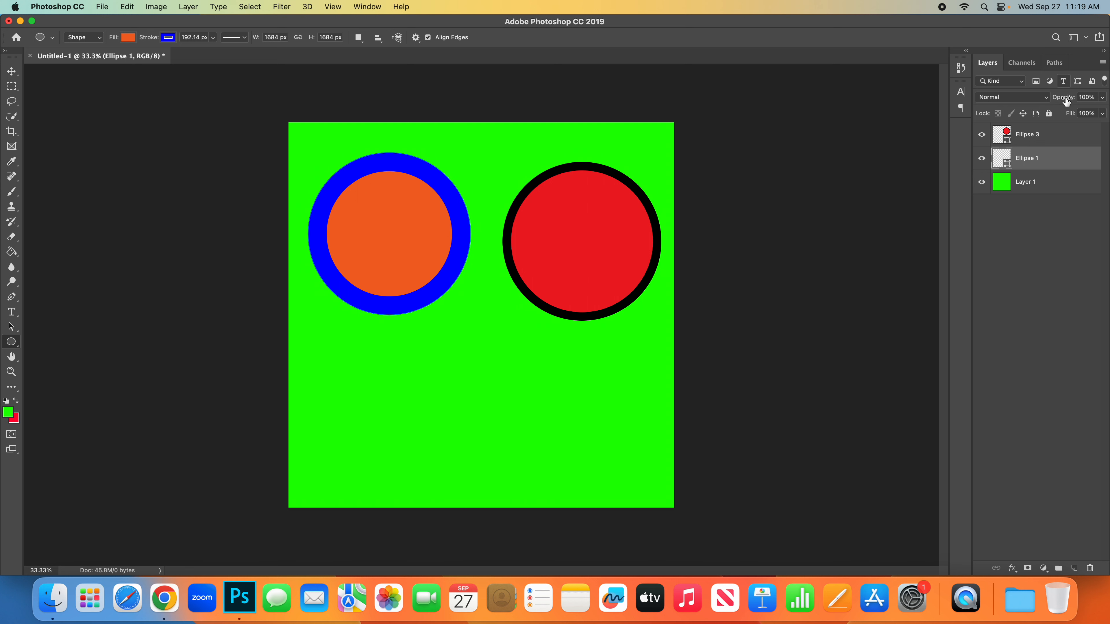
pyautogui.moveTo(1065, 98); pyautogui.dragTo(1054, 102)
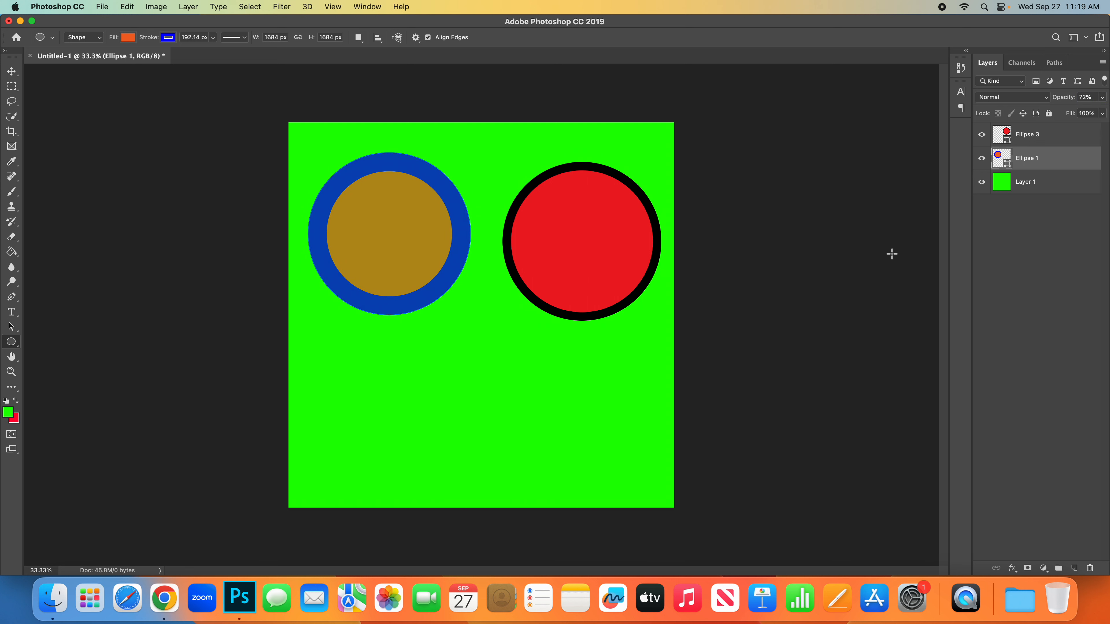
# Step: Duplicate the Ellipse 1 layer and move the copy down so it overlaps the lower part of the original circle
pyautogui.press('super+j')
pyautogui.press('super+t')
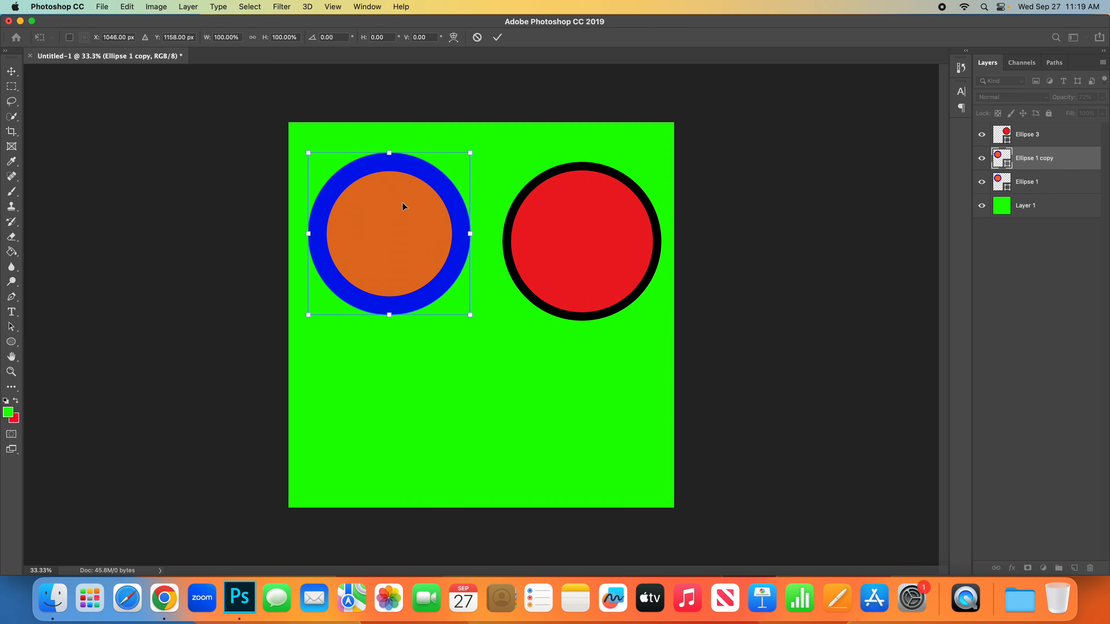
pyautogui.moveTo(379, 179); pyautogui.dragTo(403, 288)
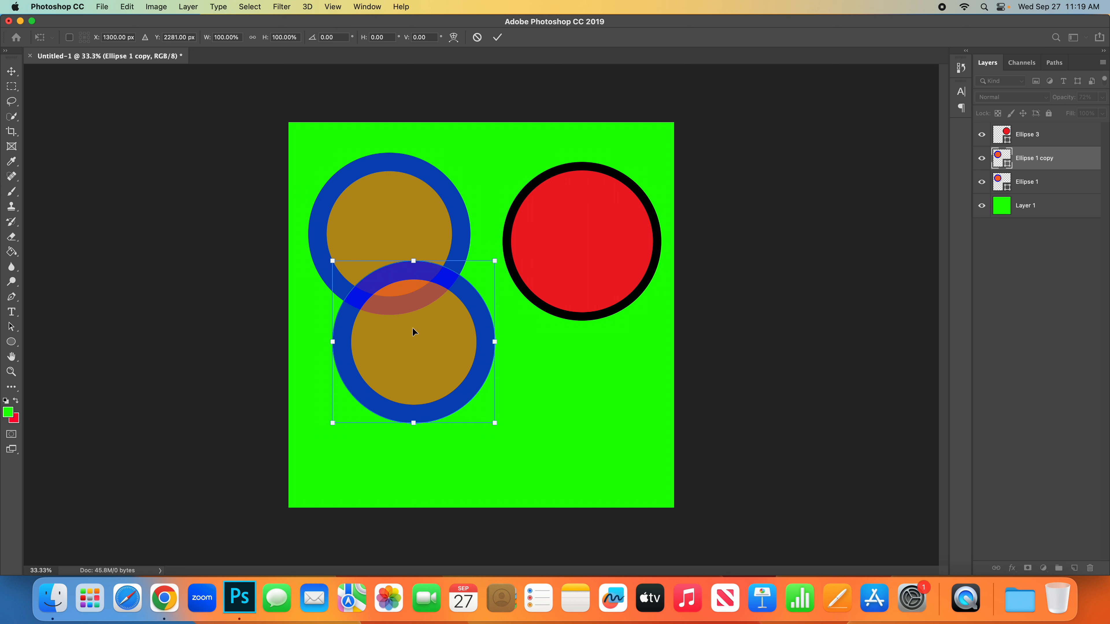
pyautogui.moveTo(412, 326); pyautogui.dragTo(403, 322)
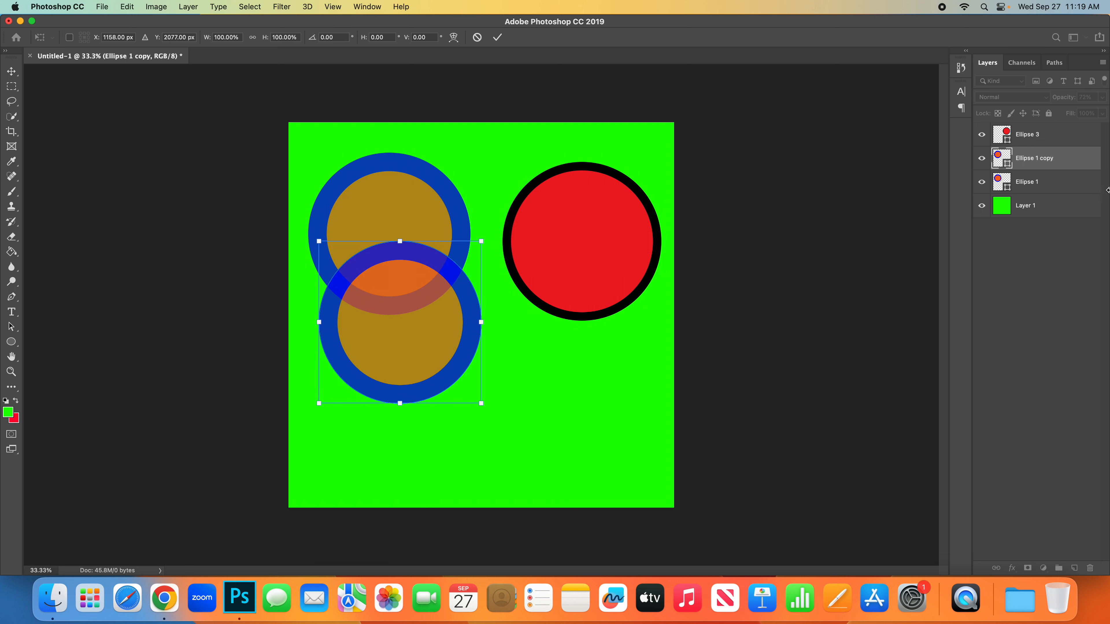
# Step: Commit the copy's move and add a new empty layer above Ellipse 3
pyautogui.click(1048, 138)
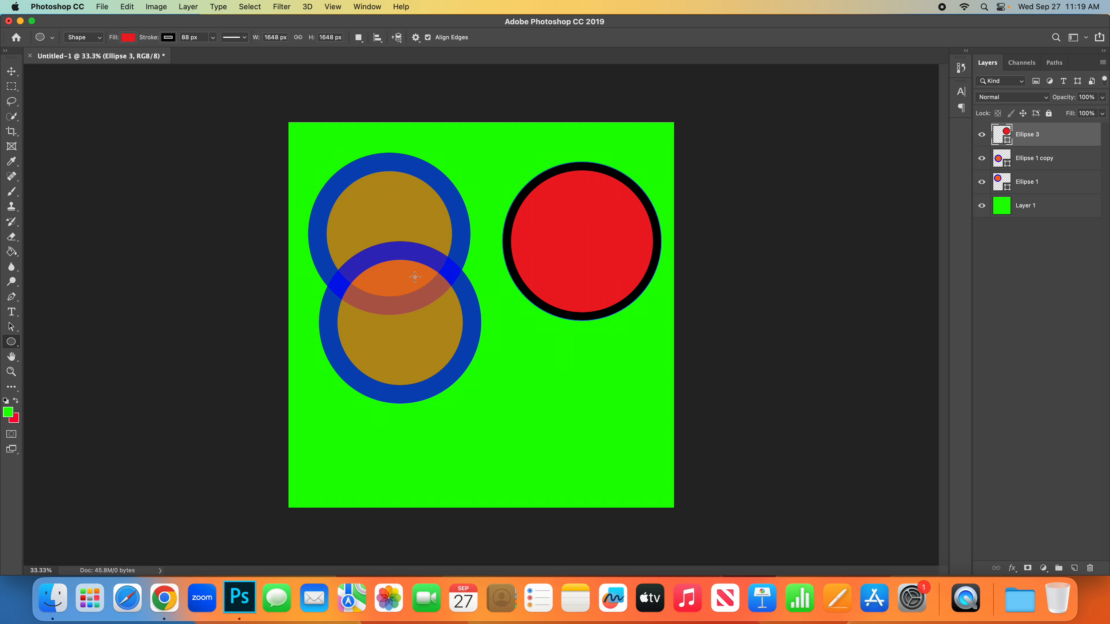
pyautogui.click(1074, 568)
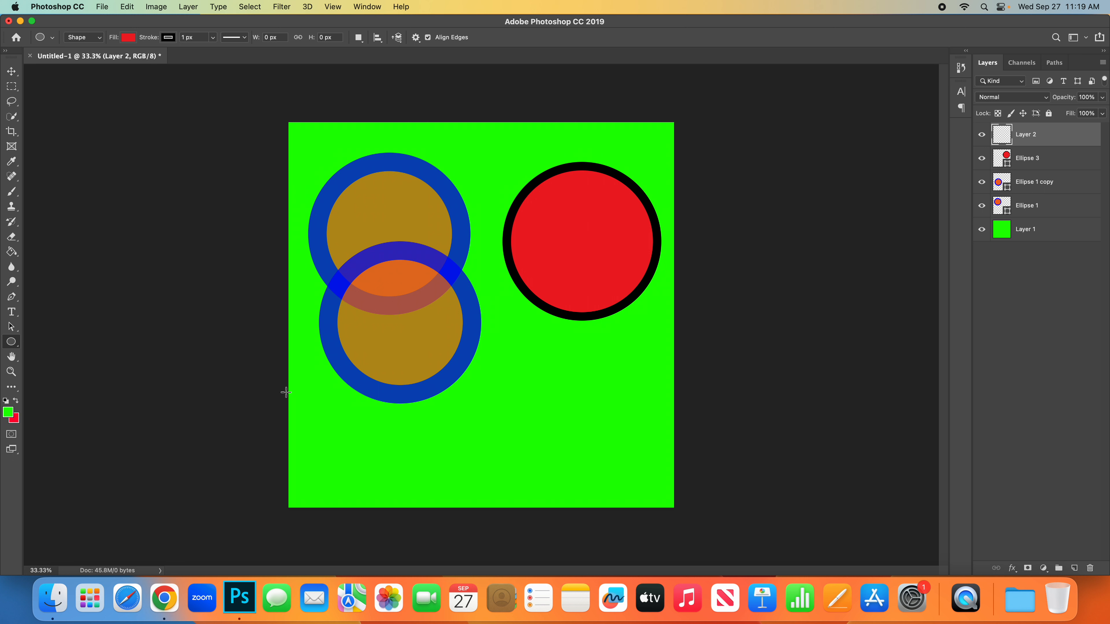
# Step: Draw a circle about 1450 px in diameter below the red circle and fill it with green
pyautogui.moveTo(512, 346); pyautogui.dragTo(652, 487)
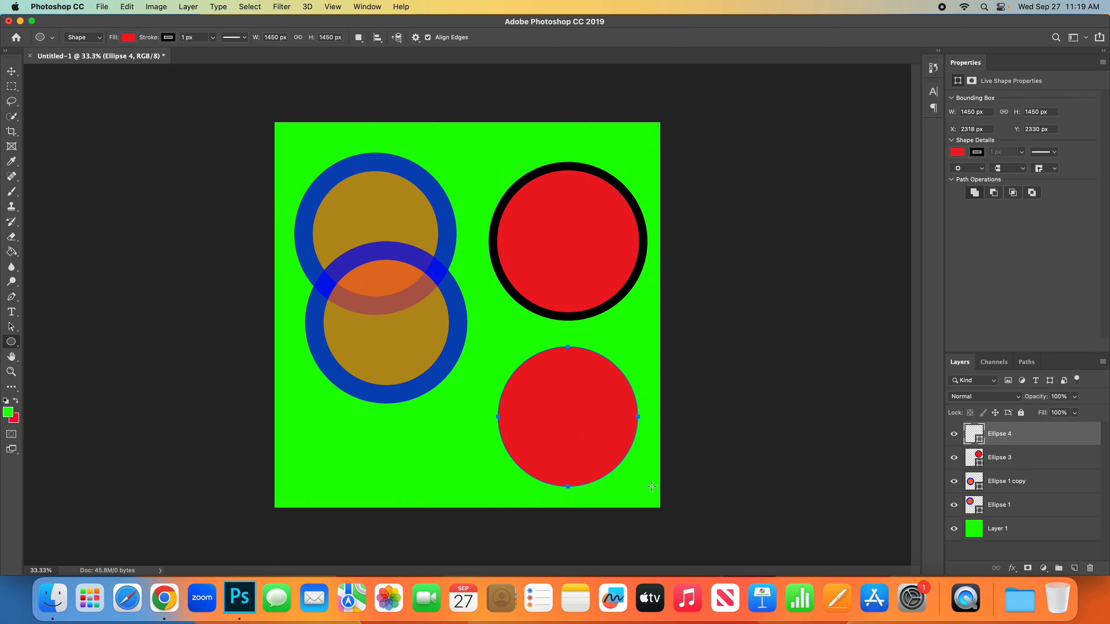
pyautogui.click(129, 37)
pyautogui.click(95, 98)
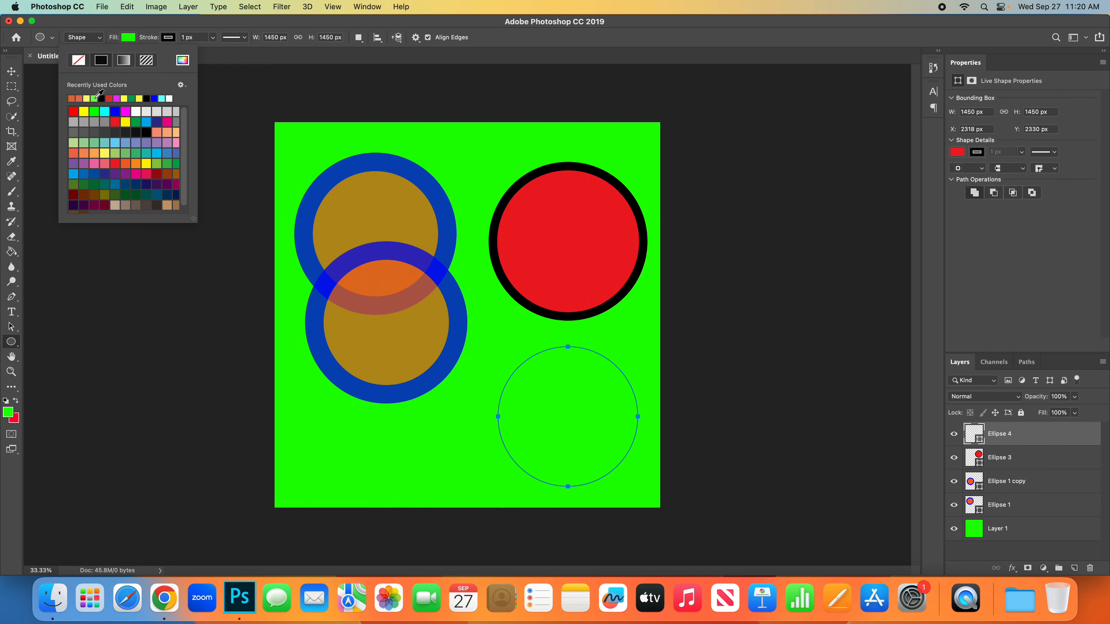
# Step: Give the new Ellipse 4 circle a dark purple stroke 166 px wide
pyautogui.click(167, 38)
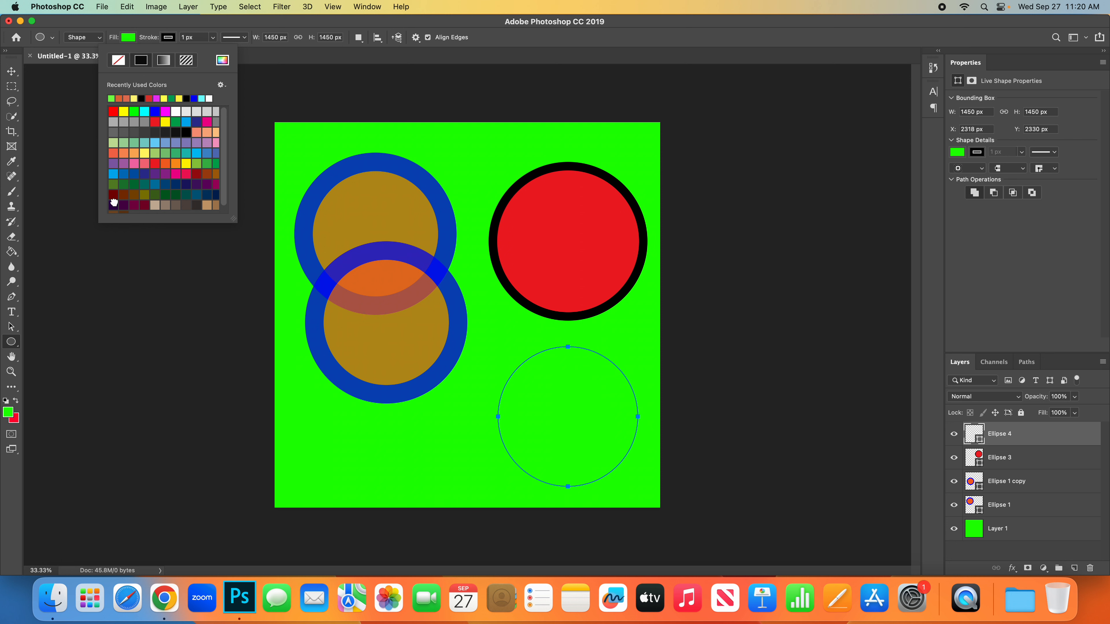
pyautogui.click(115, 203)
pyautogui.click(145, 45)
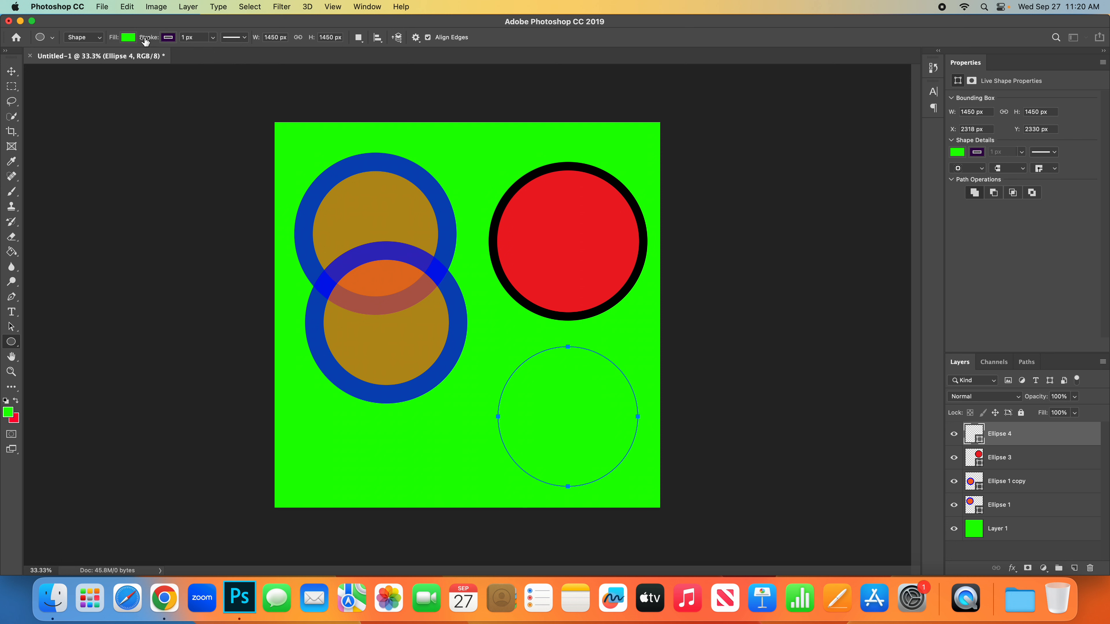
pyautogui.moveTo(145, 45); pyautogui.dragTo(247, 62)
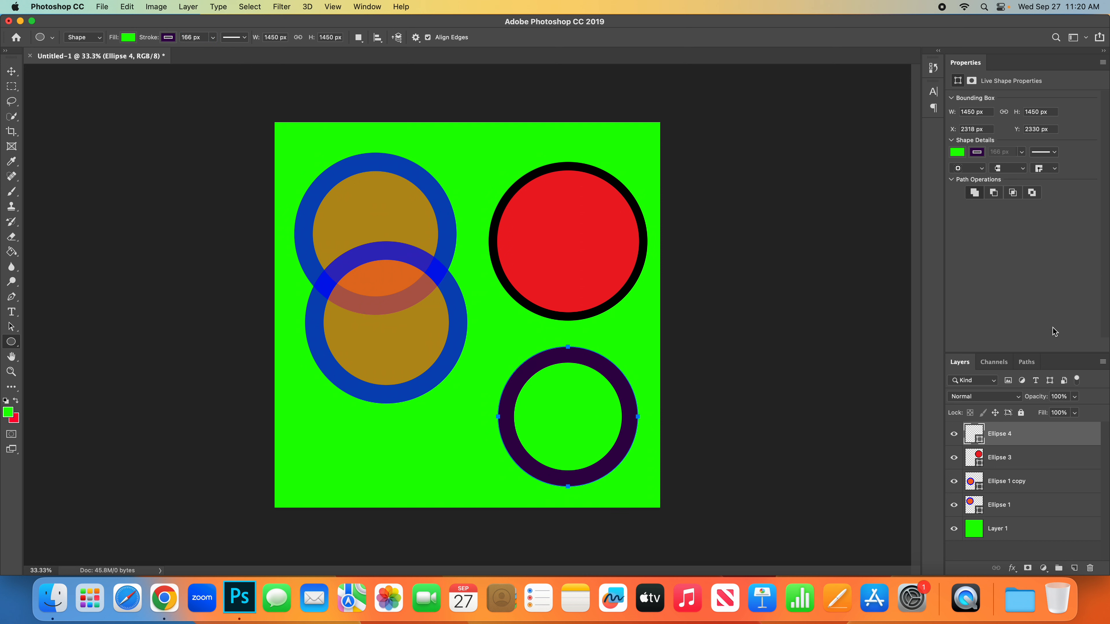
# Step: Close the shape properties and lower the Ellipse 4 layer's opacity to 93%
pyautogui.click(1103, 63)
pyautogui.click(1062, 84)
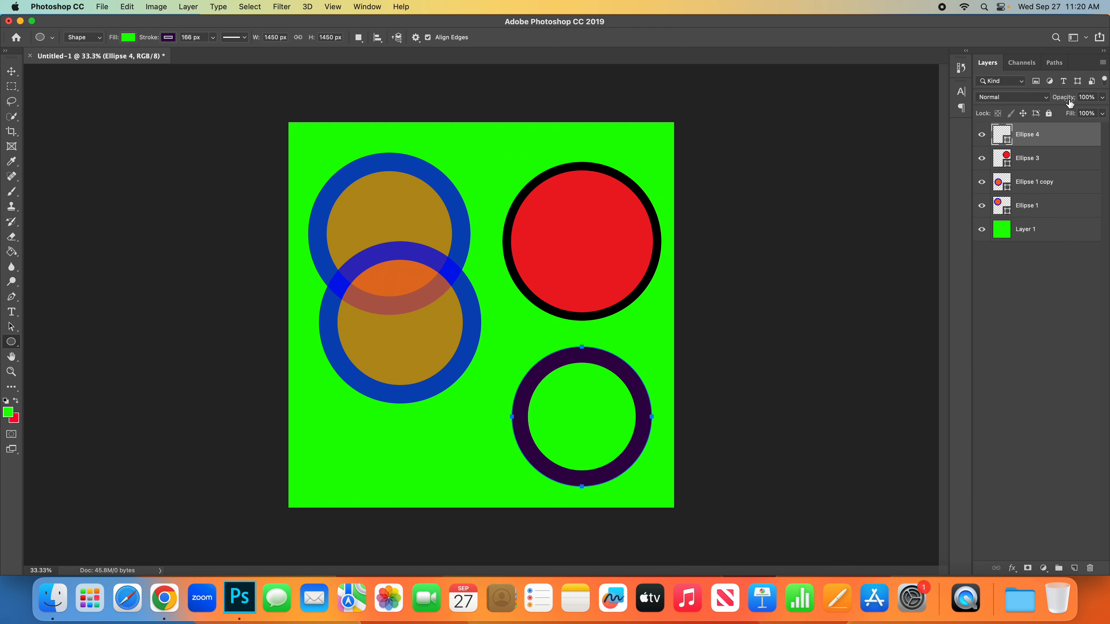
pyautogui.moveTo(1069, 101)
pyautogui.mouseDown()
pyautogui.moveTo(1057, 103)
pyautogui.moveTo(1069, 106)
pyautogui.mouseUp()
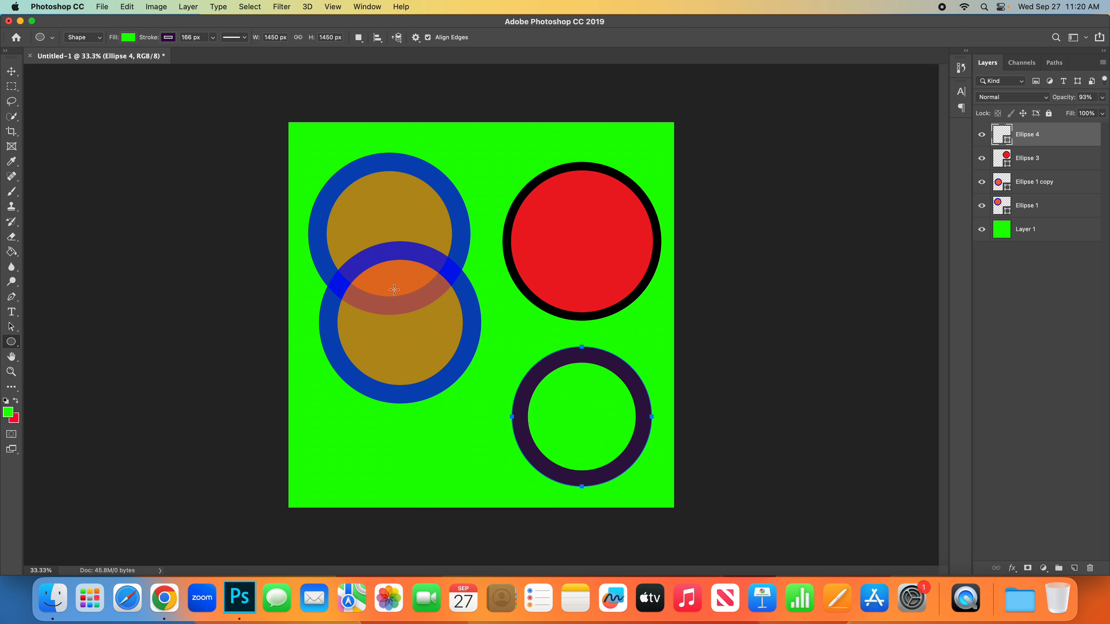
# Step: Toggle the Ellipse 1 copy layer's visibility off and on, and change that circle's fill to black
pyautogui.click(1034, 182)
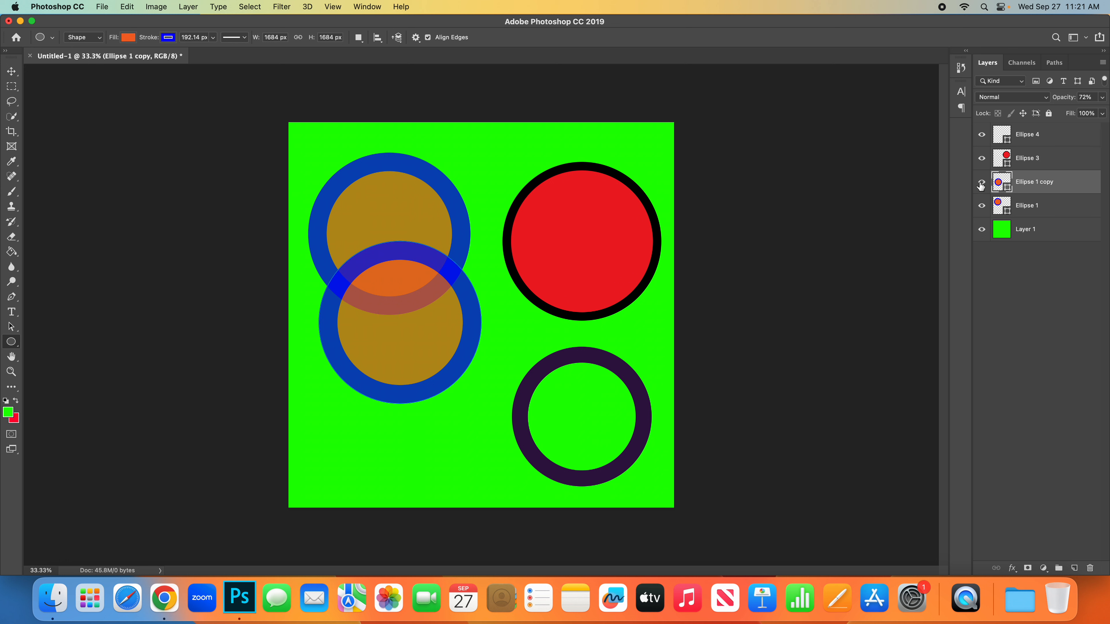
pyautogui.click(981, 181)
pyautogui.click(981, 182)
pyautogui.click(128, 38)
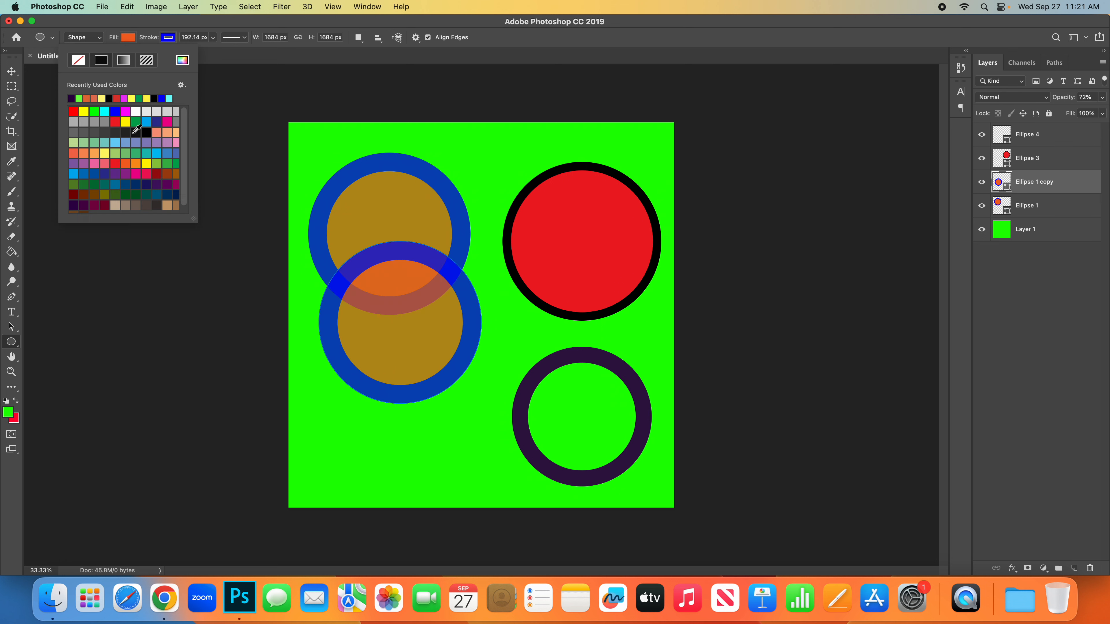
pyautogui.click(145, 132)
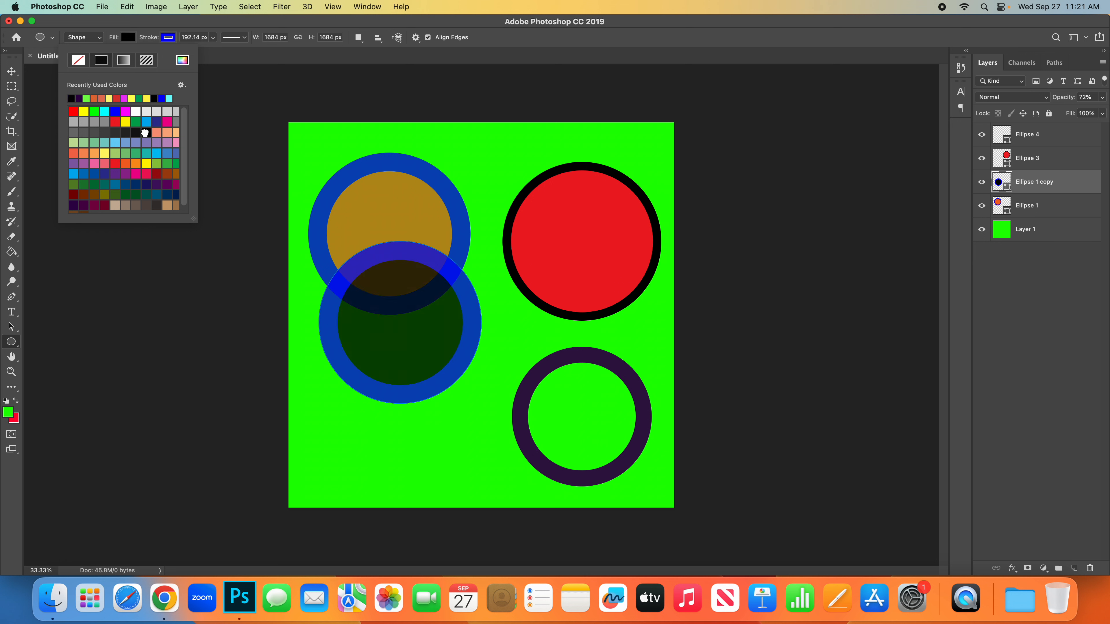
# Step: Try a purple stroke on the Ellipse 1 copy circle and settle on pink, with the stroke width at 191.14 px
pyautogui.click(167, 38)
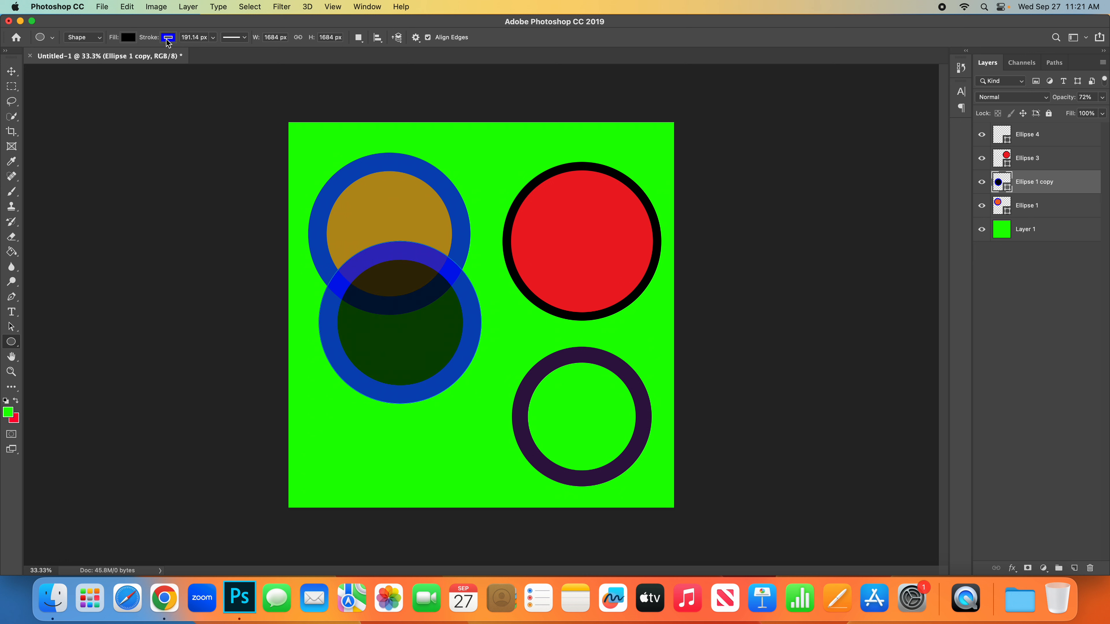
pyautogui.click(168, 38)
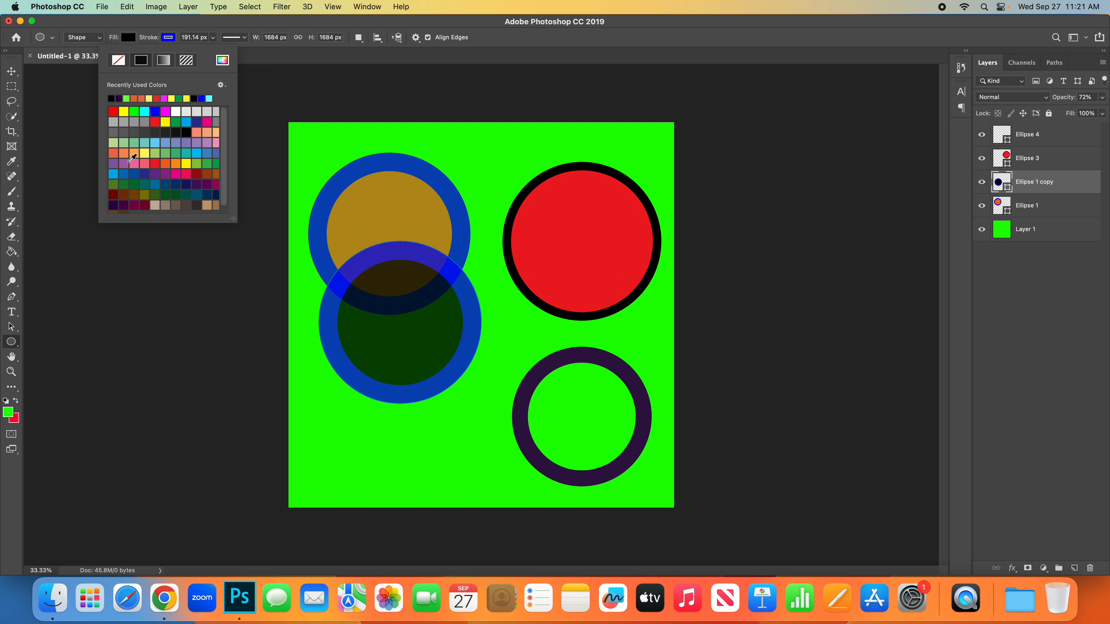
pyautogui.click(114, 164)
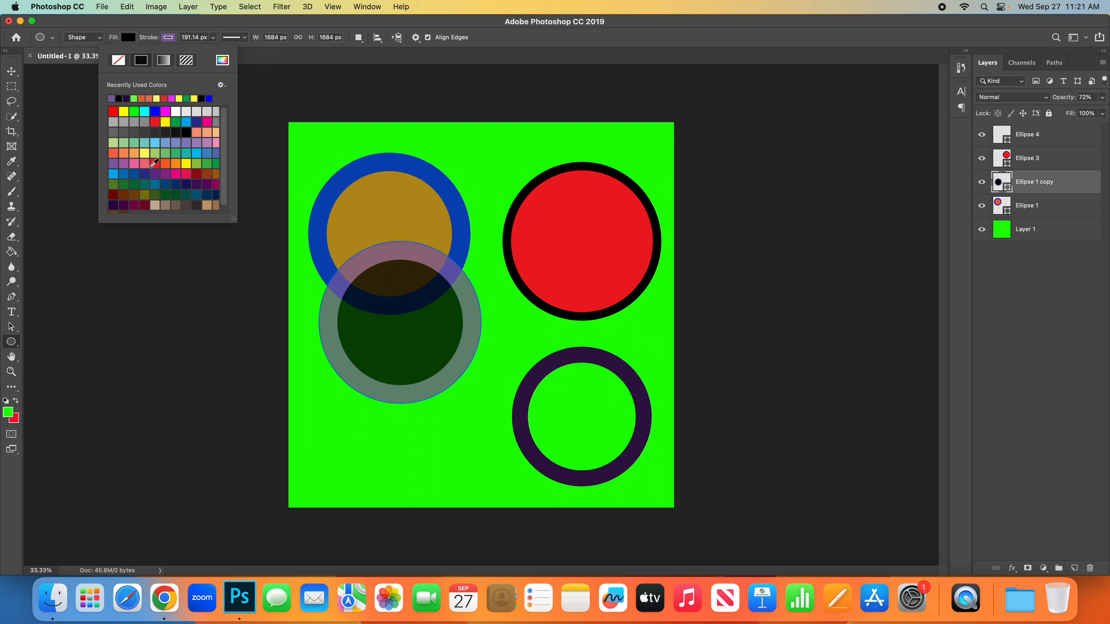
pyautogui.click(138, 164)
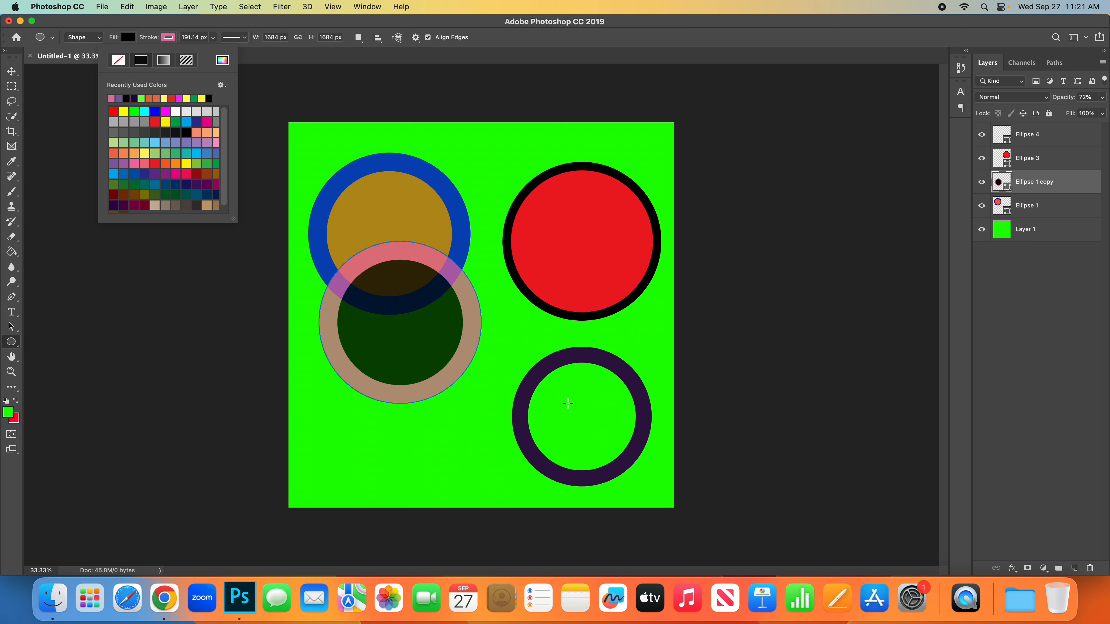
# Step: Draw a flat ellipse about 1315 by 549 px below the overlapping circles and reduce its stroke width to 45.11 px
pyautogui.click(1027, 134)
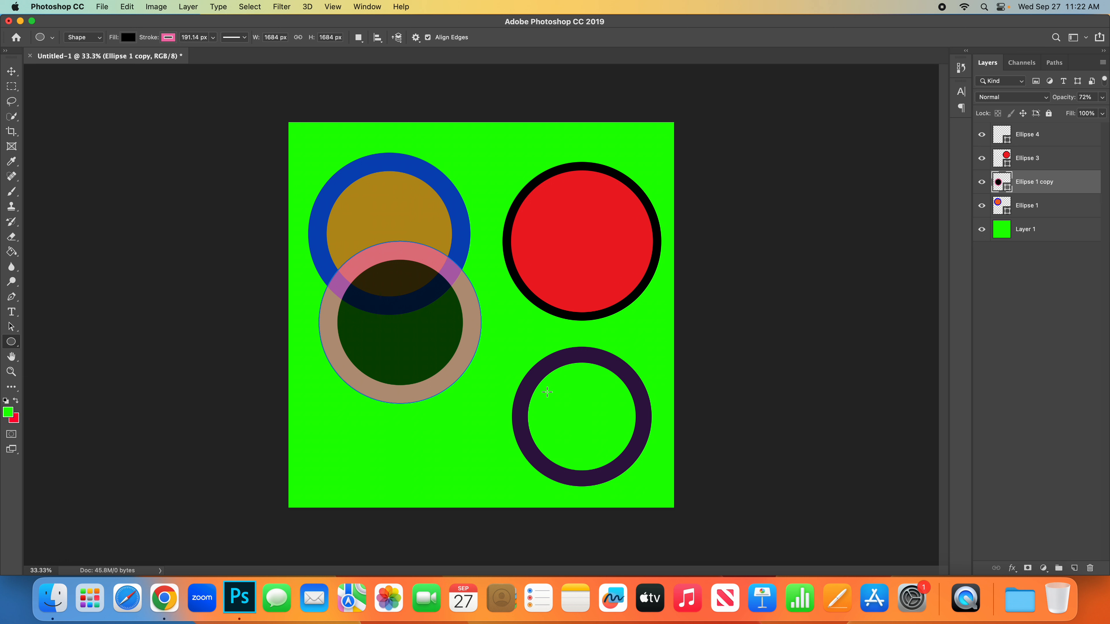
pyautogui.moveTo(311, 423); pyautogui.dragTo(437, 476)
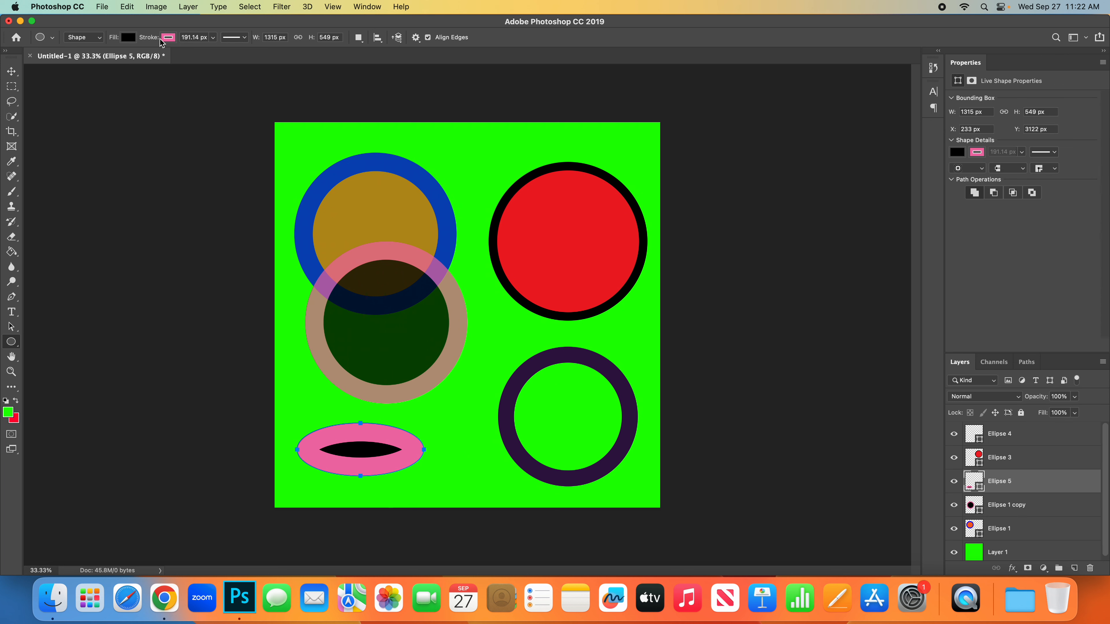
pyautogui.moveTo(154, 41)
pyautogui.mouseDown()
pyautogui.moveTo(61, 44)
pyautogui.moveTo(74, 44)
pyautogui.mouseUp()
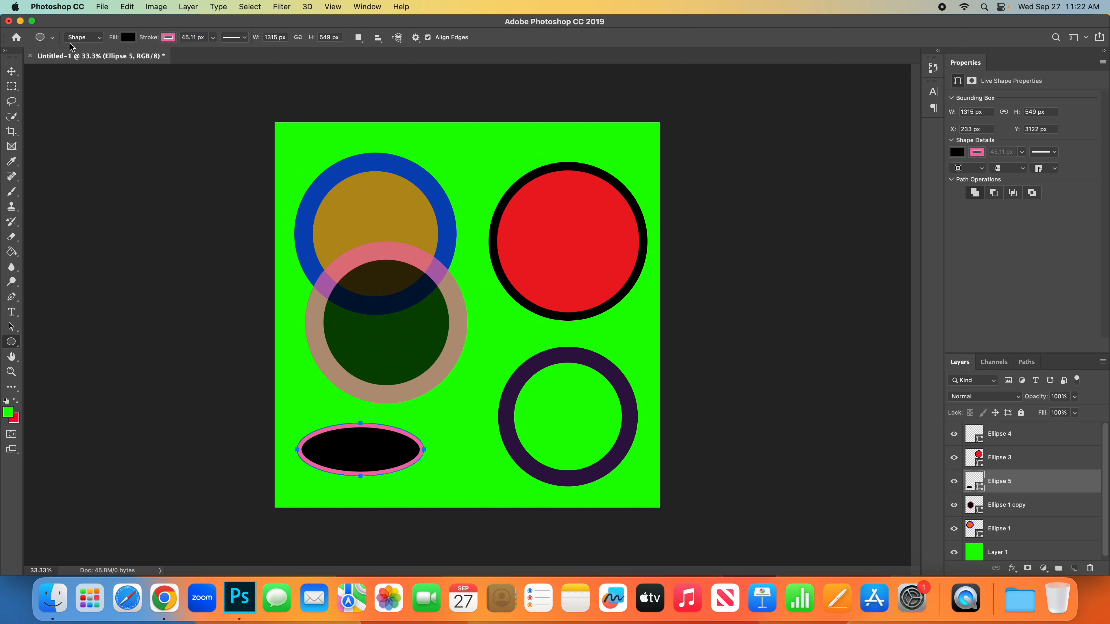
# Step: Fill the flat Ellipse 5 shape with white and lower its layer opacity to 75%
pyautogui.click(131, 39)
pyautogui.click(136, 112)
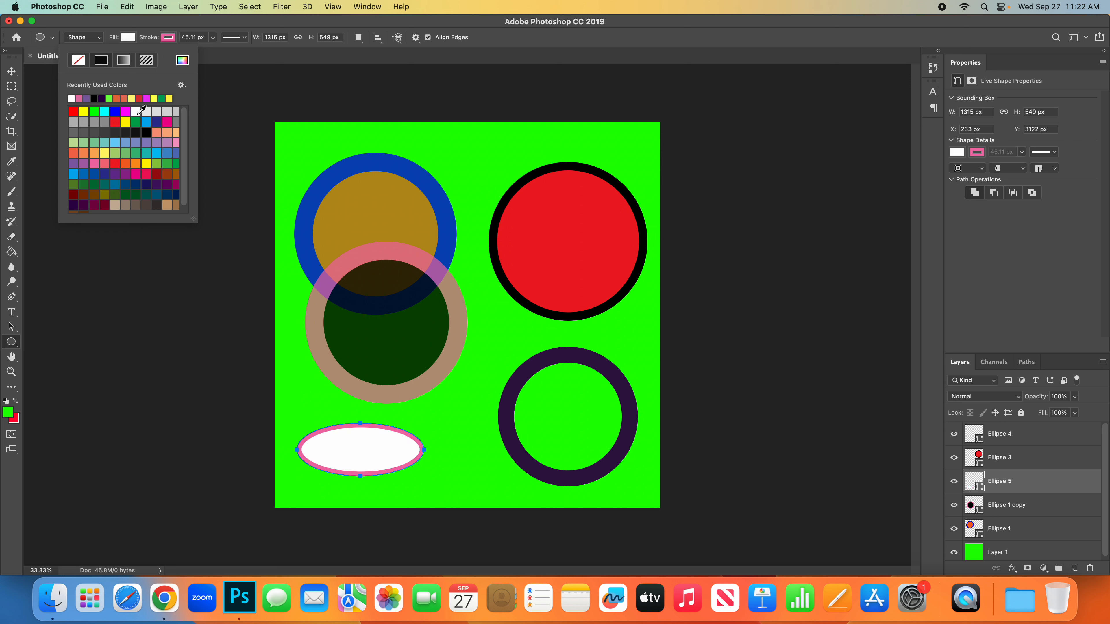
pyautogui.click(159, 43)
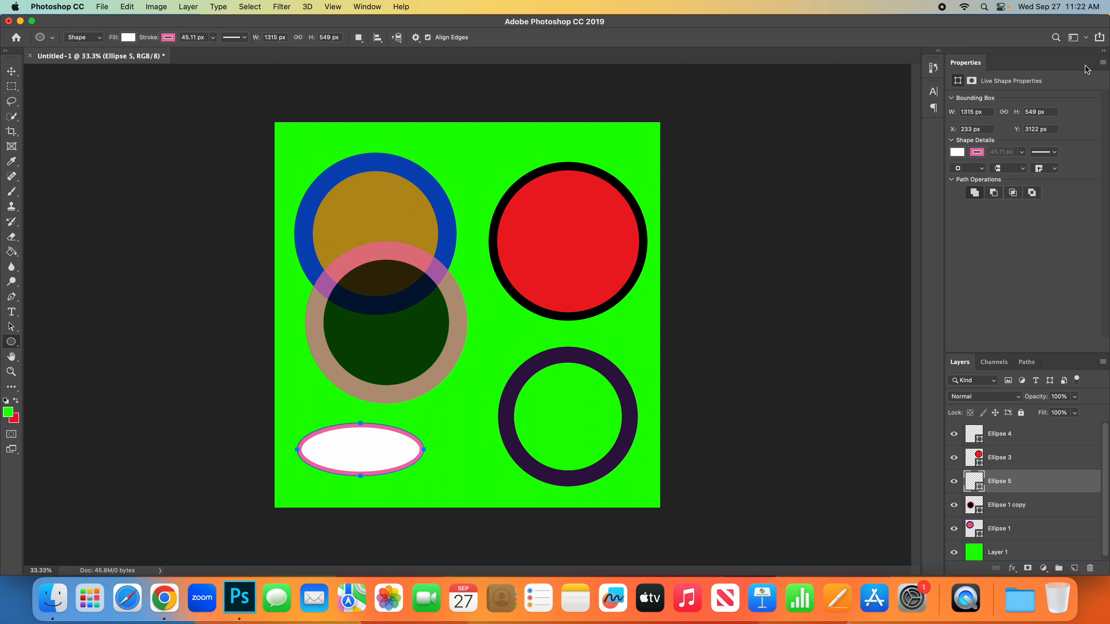
pyautogui.click(1101, 65)
pyautogui.click(1079, 80)
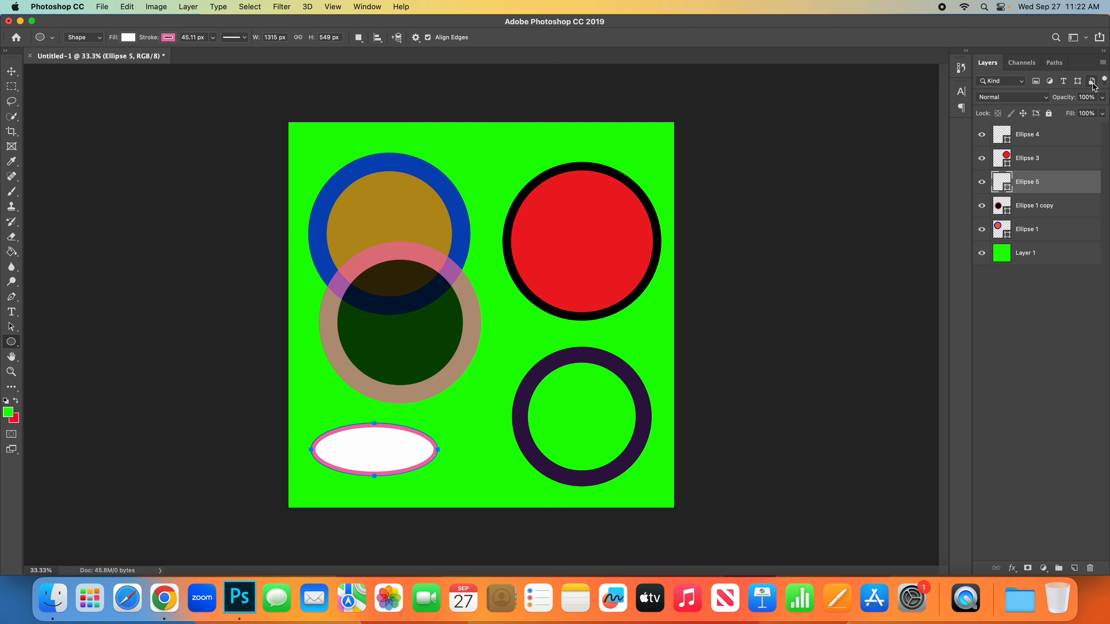
pyautogui.moveTo(1070, 103); pyautogui.dragTo(1056, 101)
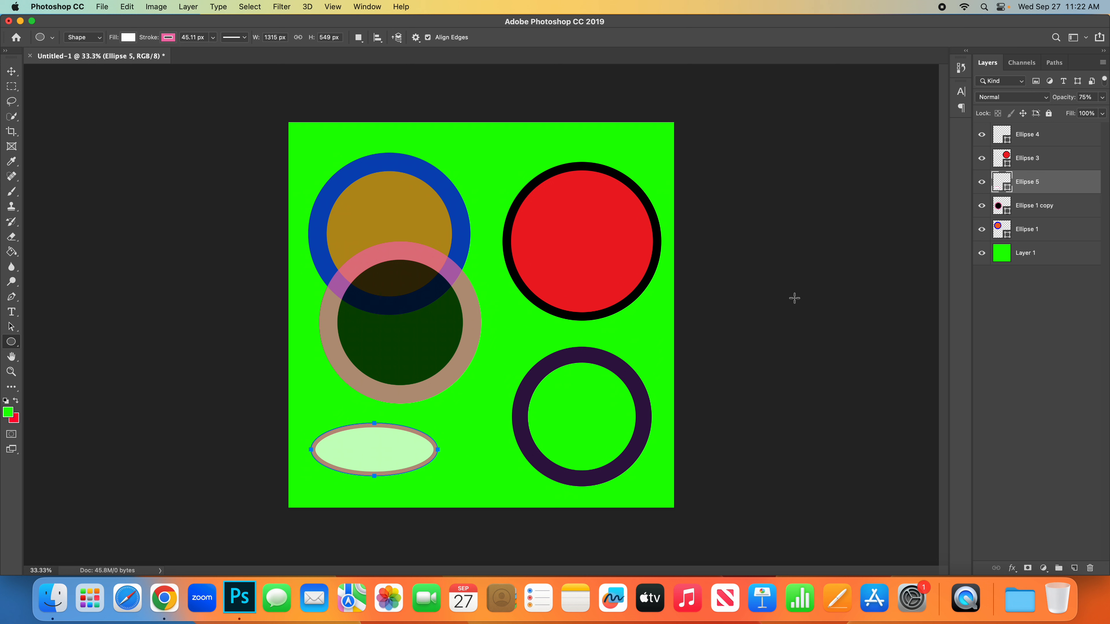
# Step: Duplicate the Ellipse 5 layer and move the copy horizontally to the right so it partly overlaps the original
pyautogui.press('super+j')
pyautogui.press('super+t')
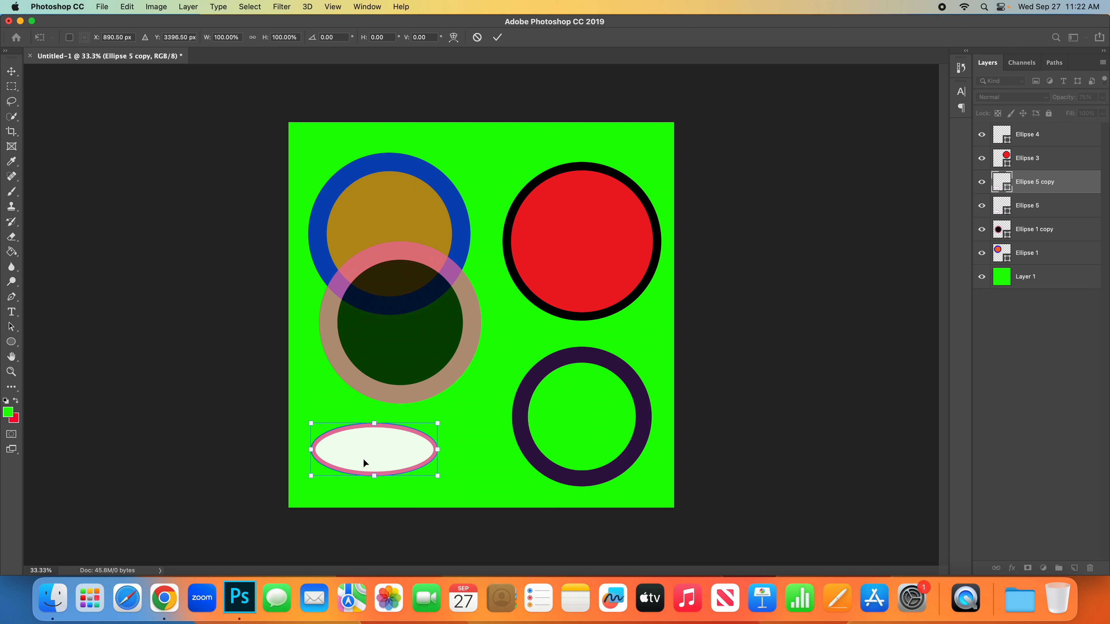
pyautogui.moveTo(364, 460); pyautogui.dragTo(454, 450)
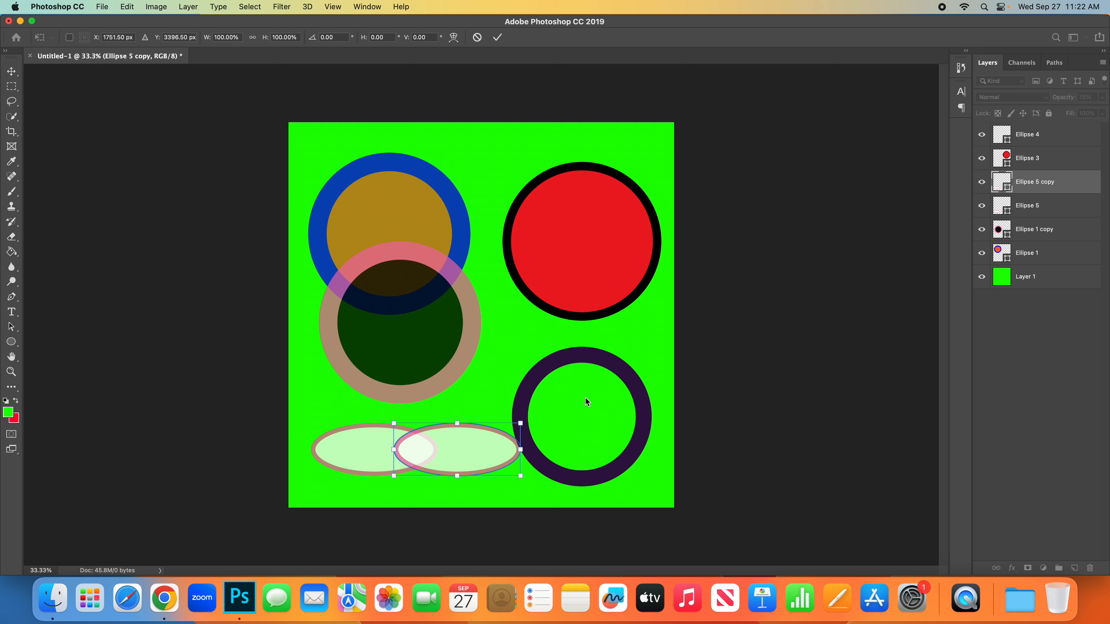
pyautogui.press('Return')
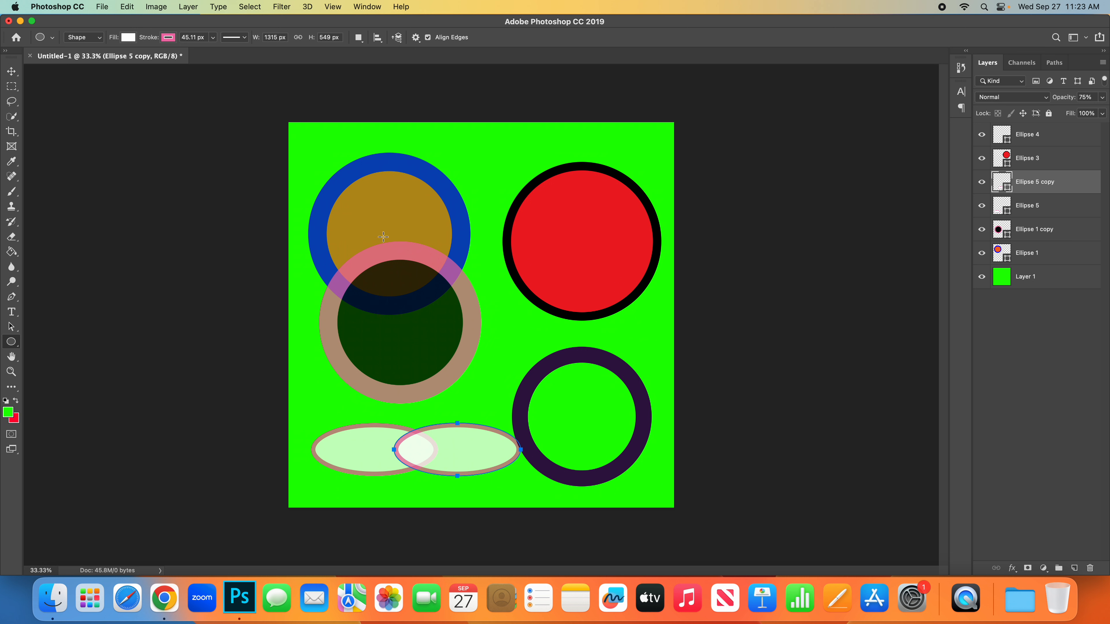
pyautogui.press('Return')
# Step: Delete the Ellipse 4 layer containing the dark purple ring
pyautogui.click(1026, 160)
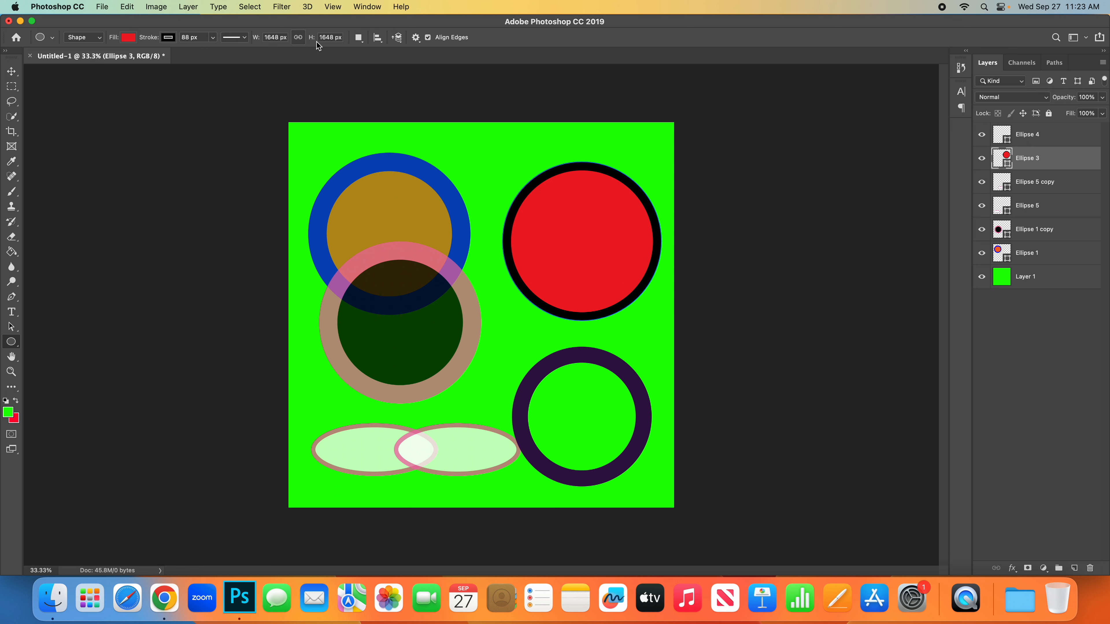
pyautogui.click(1033, 139)
pyautogui.press('Delete')
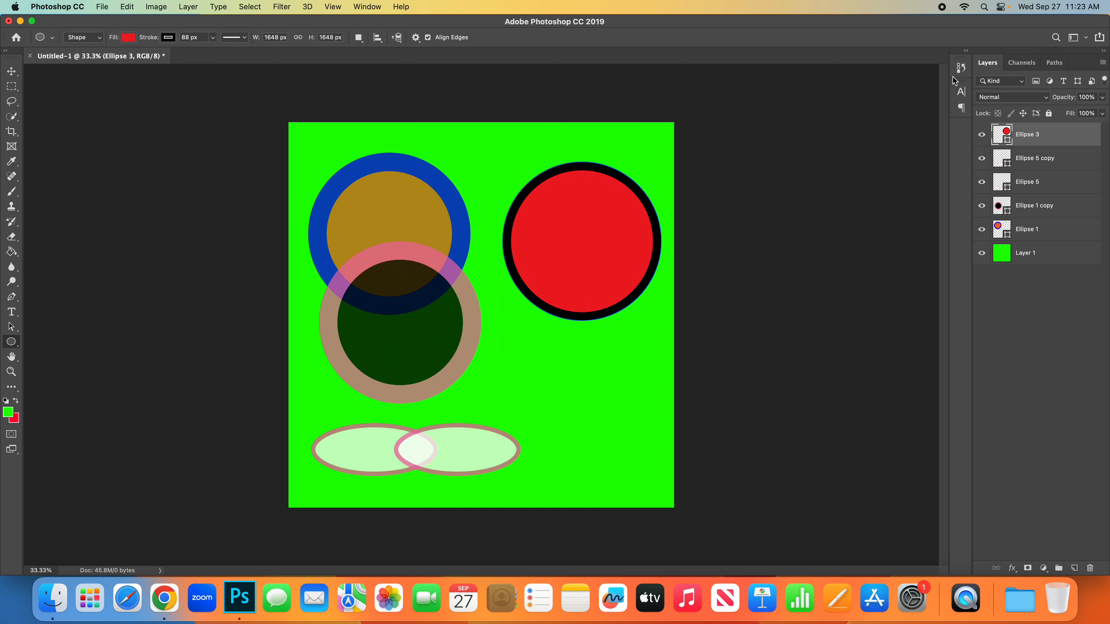
# Step: Scale the red Ellipse 3 circle to 109.95% and move it down and left, close to the overlapping circles
pyautogui.press('z')
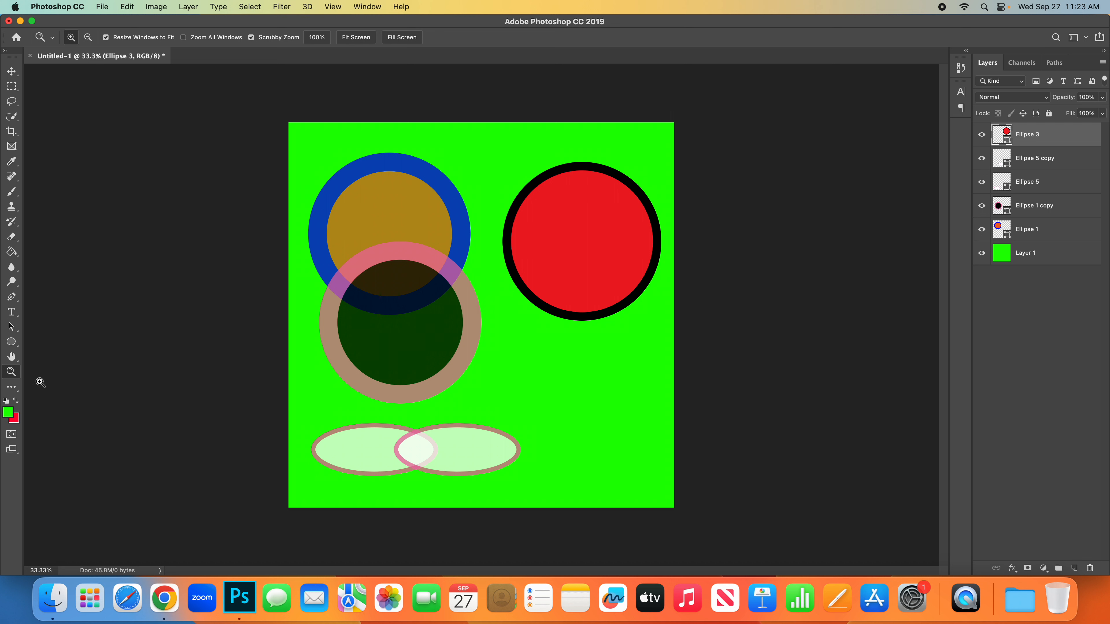
pyautogui.click(12, 341)
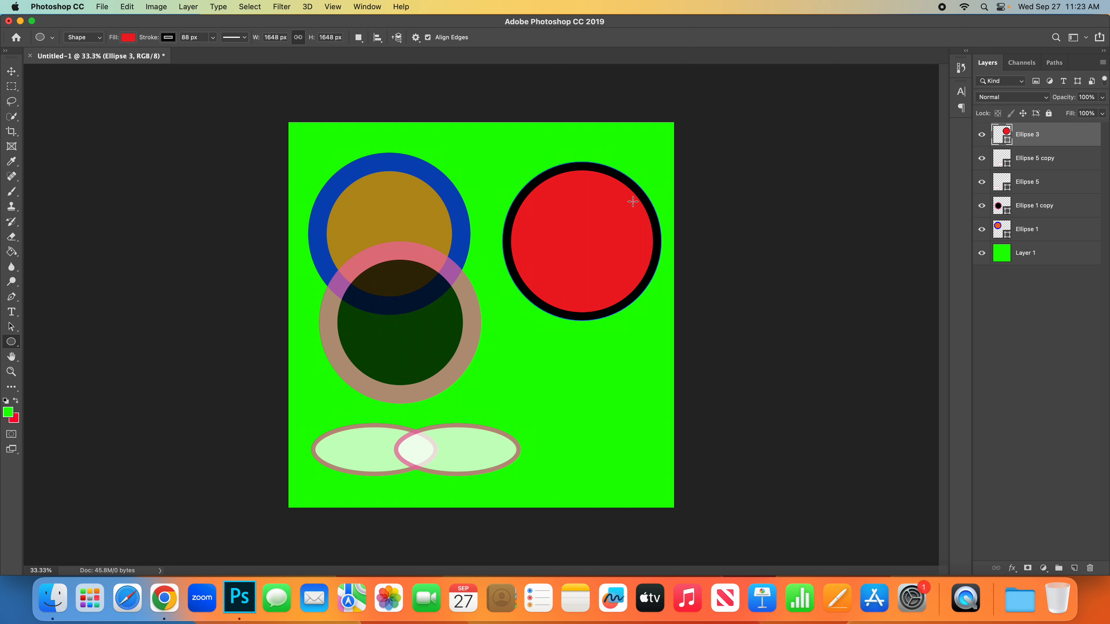
pyautogui.press('super+t')
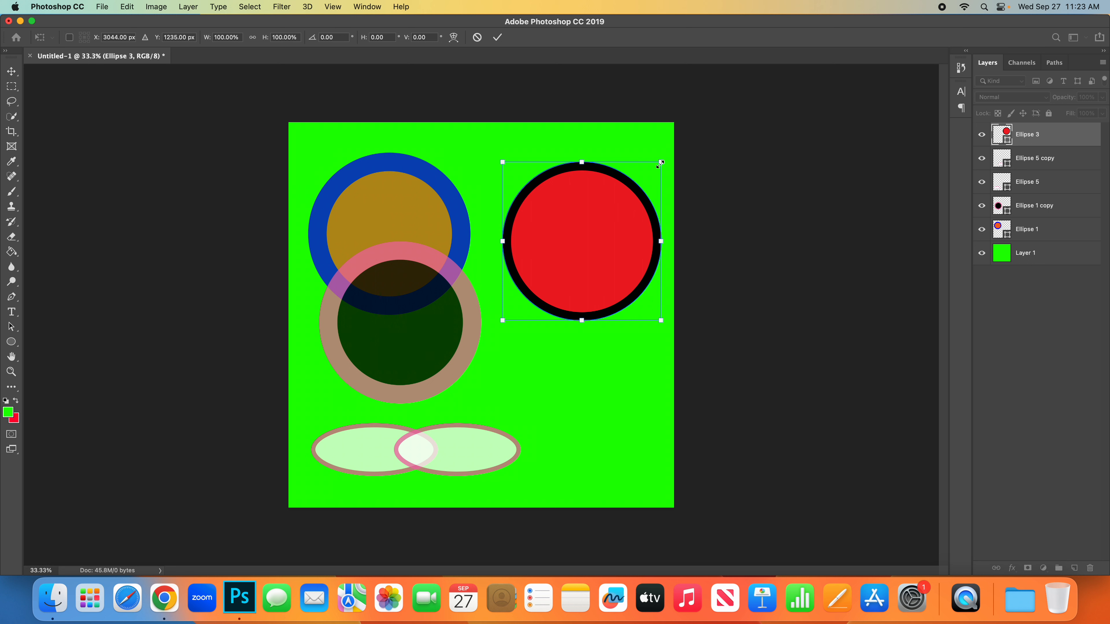
pyautogui.moveTo(661, 162)
pyautogui.mouseDown()
pyautogui.moveTo(675, 136)
pyautogui.moveTo(721, 108)
pyautogui.moveTo(691, 119)
pyautogui.moveTo(674, 146)
pyautogui.mouseUp()
pyautogui.moveTo(616, 224); pyautogui.dragTo(589, 240)
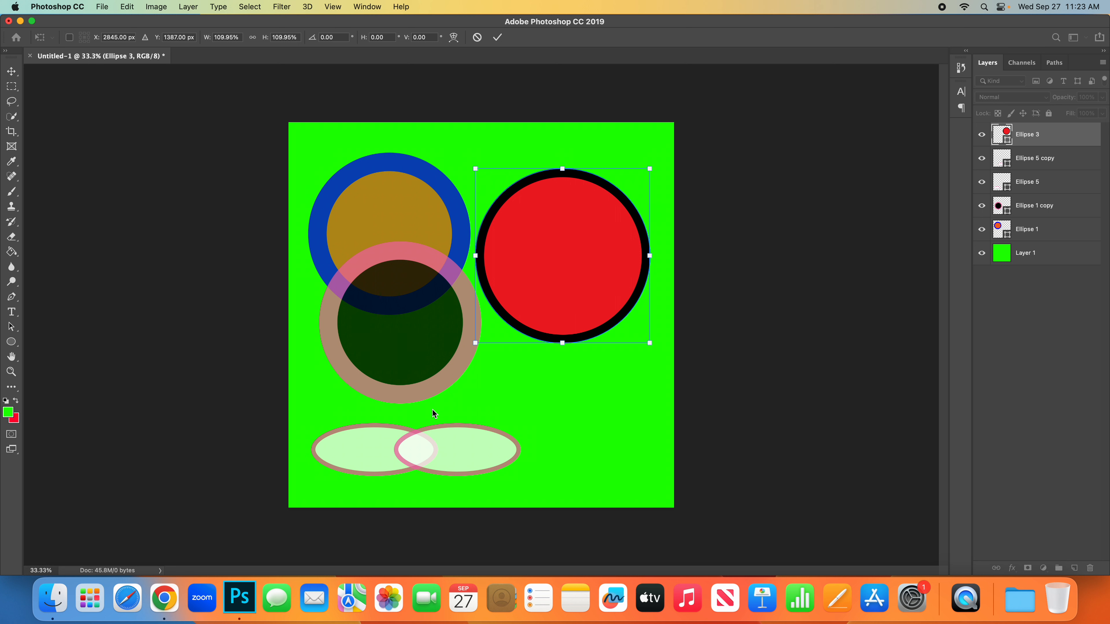
pyautogui.press('Return')
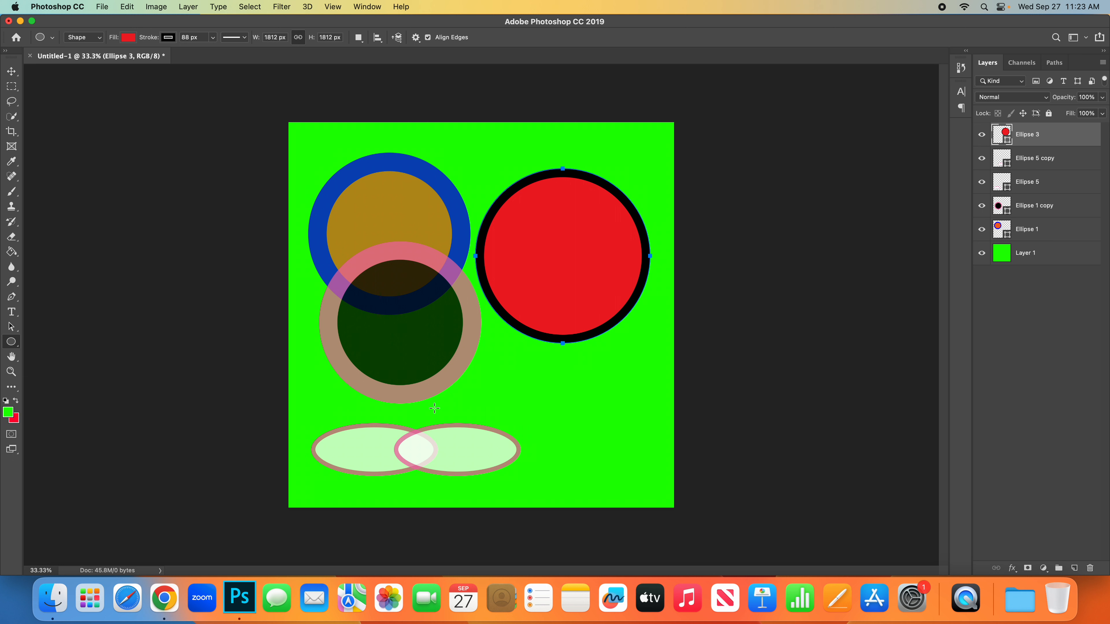